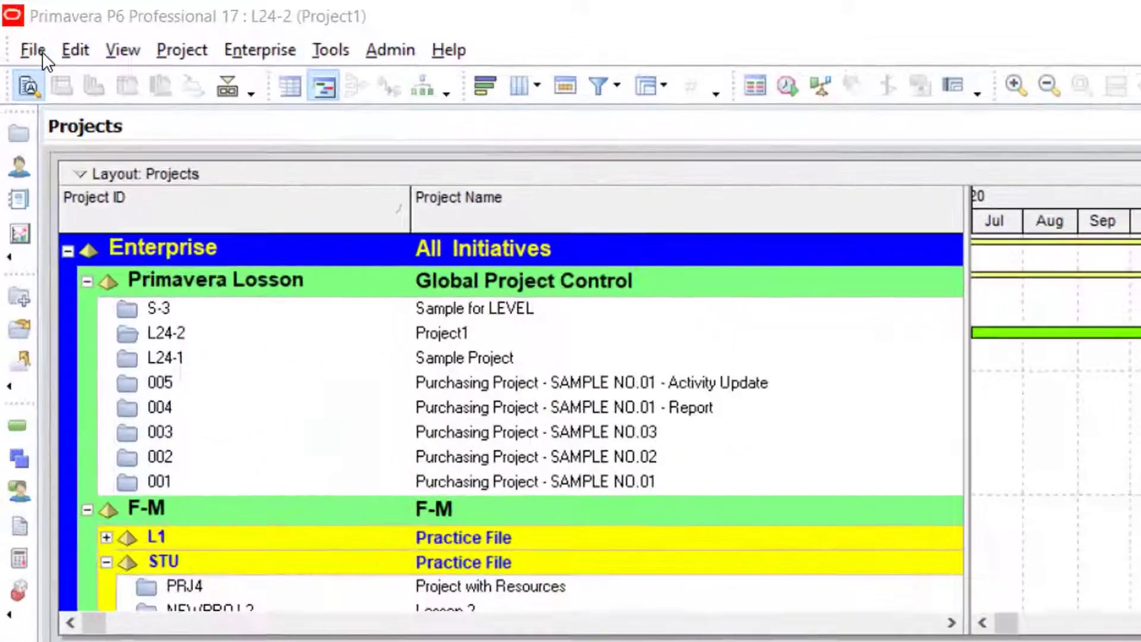
left_click(20, 29)
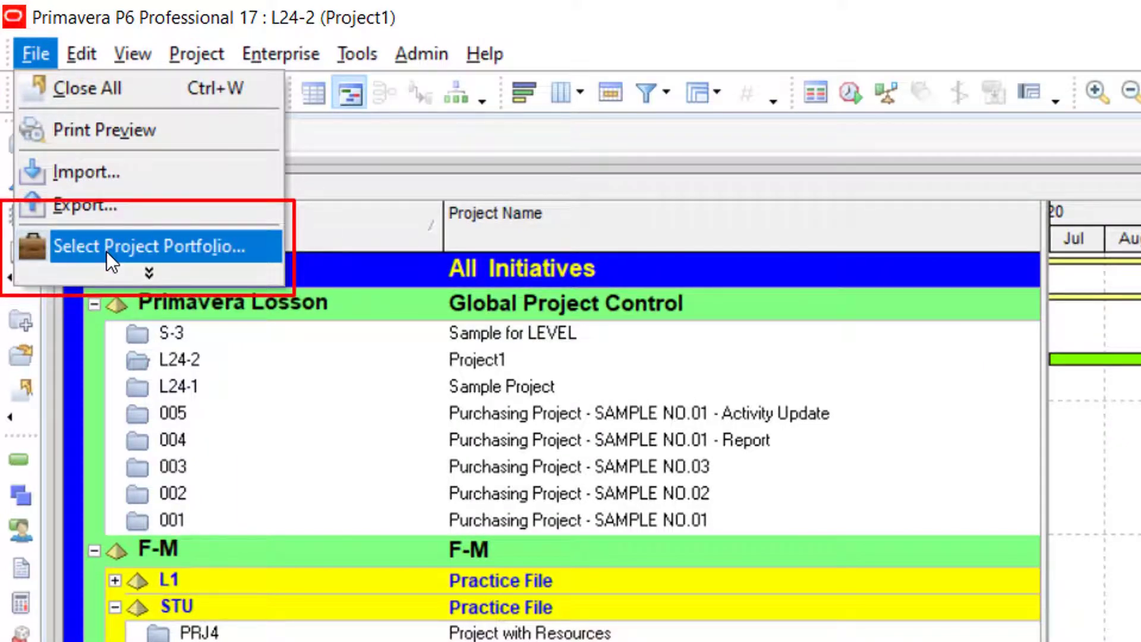
mouse_move(190, 49)
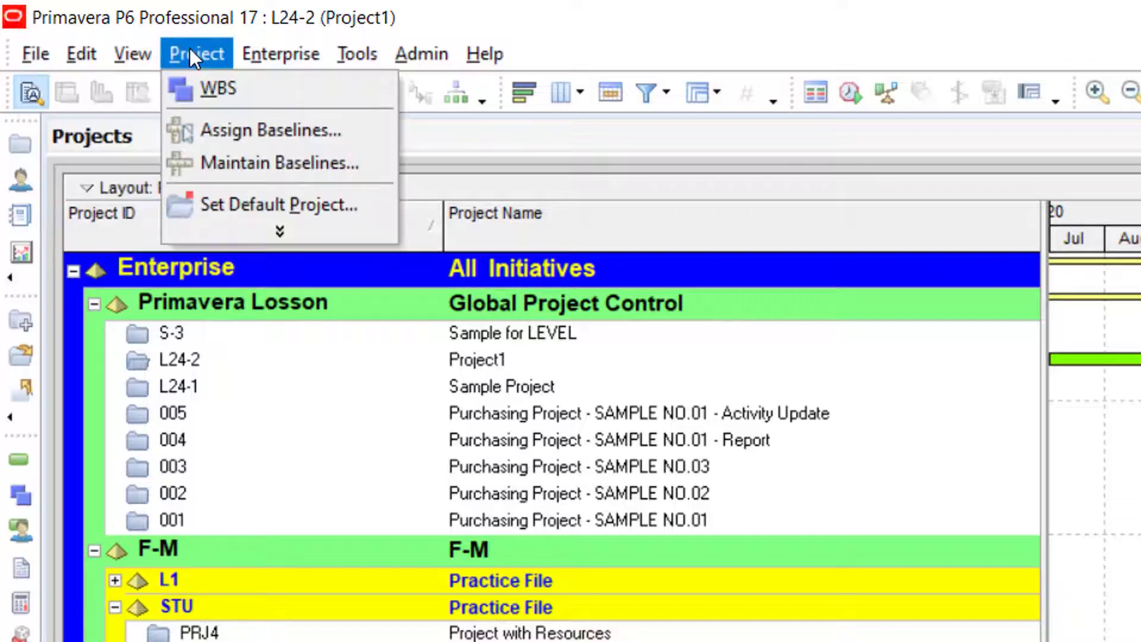
mouse_move(248, 55)
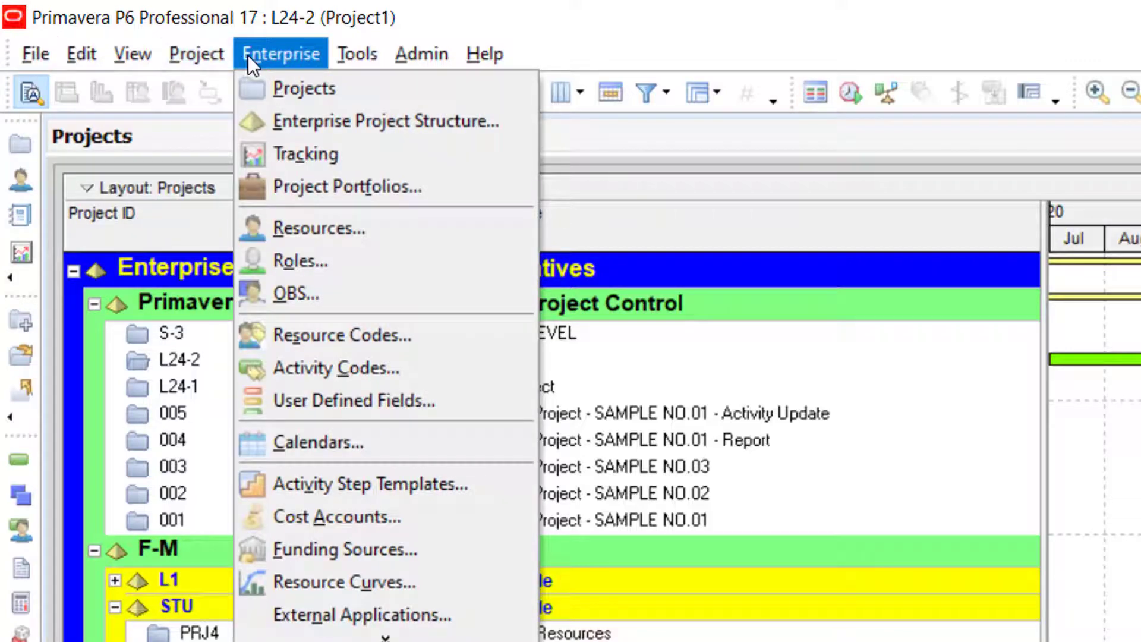
left_click(323, 291)
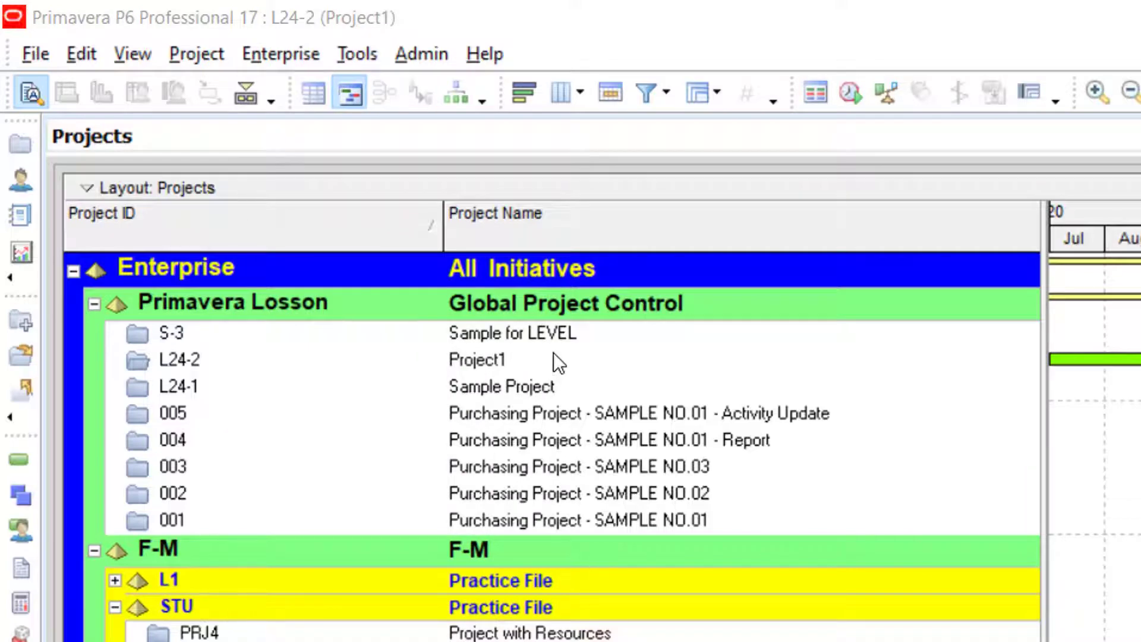
Look through the list of projects under the Primavera Losson and F-M nodes.
left_click(526, 337)
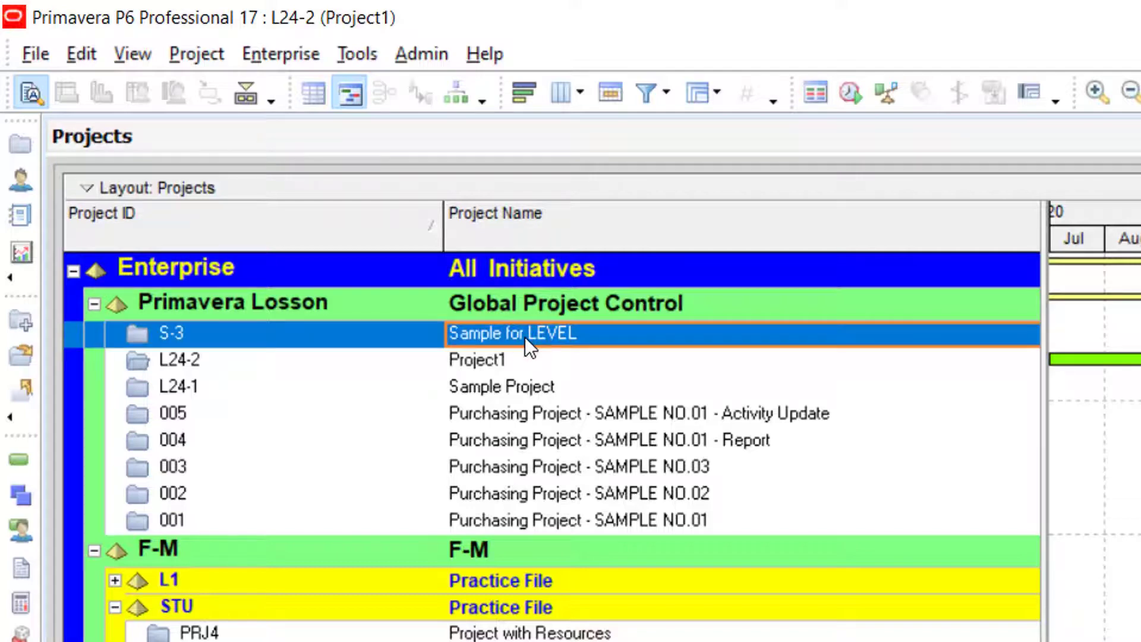
scroll(526, 336, "down", 3)
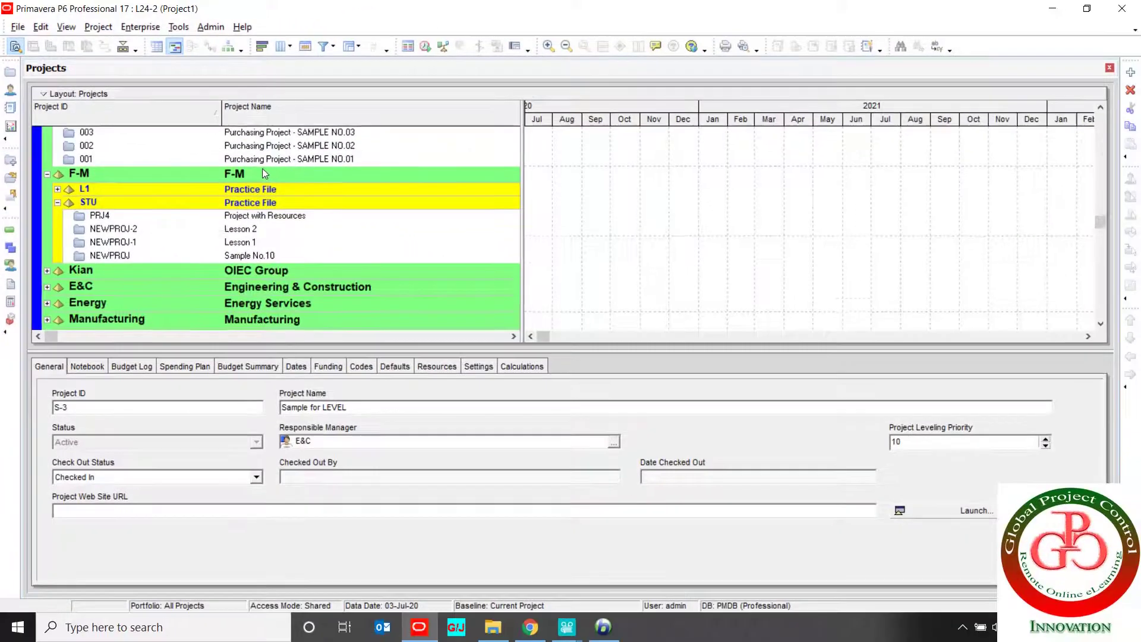
scroll(350, 226, "up", 3)
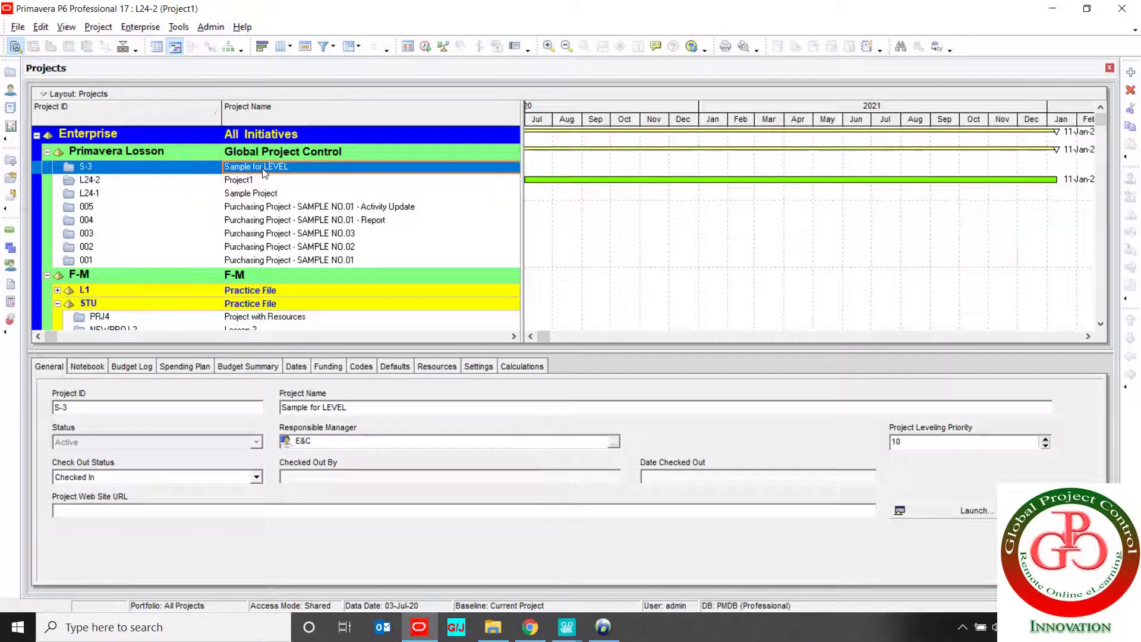
scroll(264, 172, "down", 3)
scroll(263, 172, "up", 3)
left_click(230, 181)
Open the project portfolio selection and look through the available EPS and global portfolios.
left_click(18, 26)
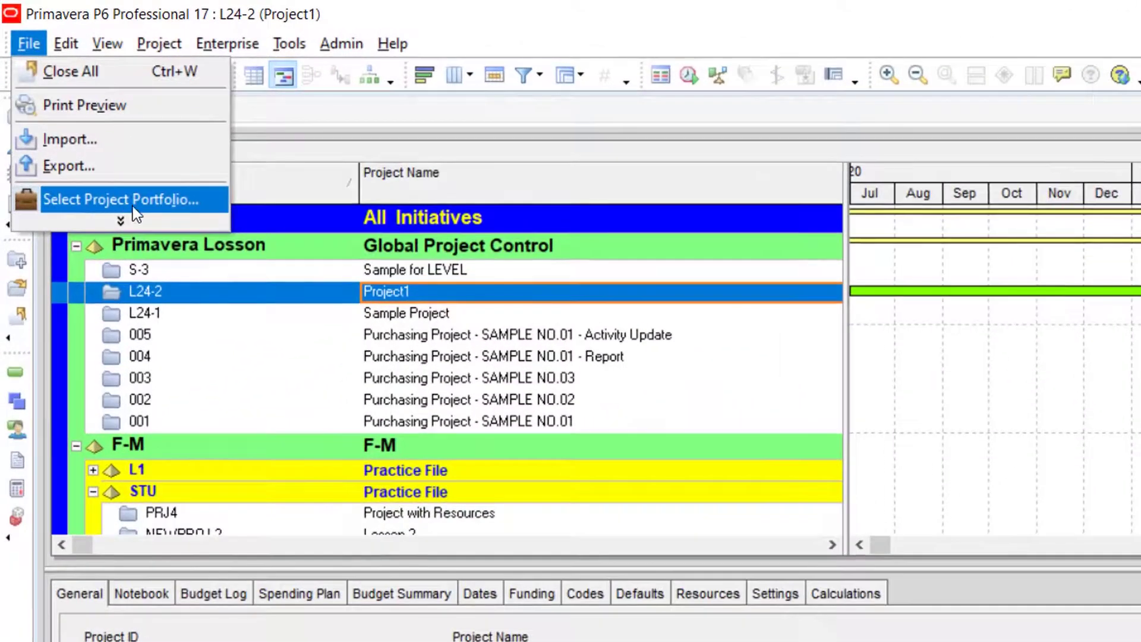
left_click(66, 129)
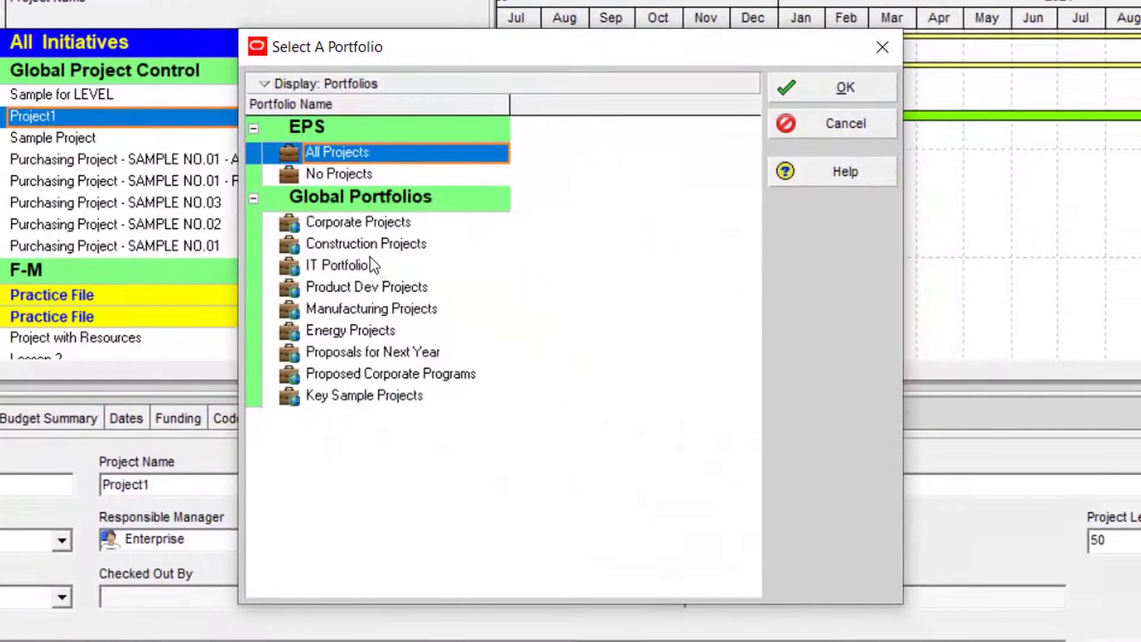
left_click(676, 397)
left_click(680, 421)
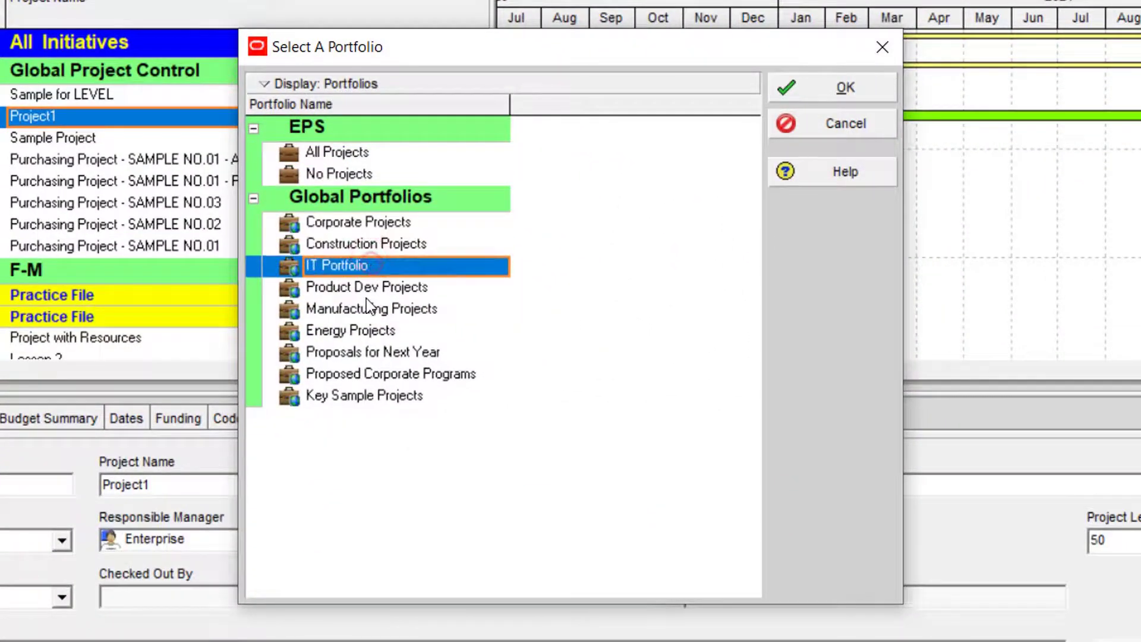
left_click(367, 288)
left_click(369, 331)
left_click(378, 374)
left_click(377, 399)
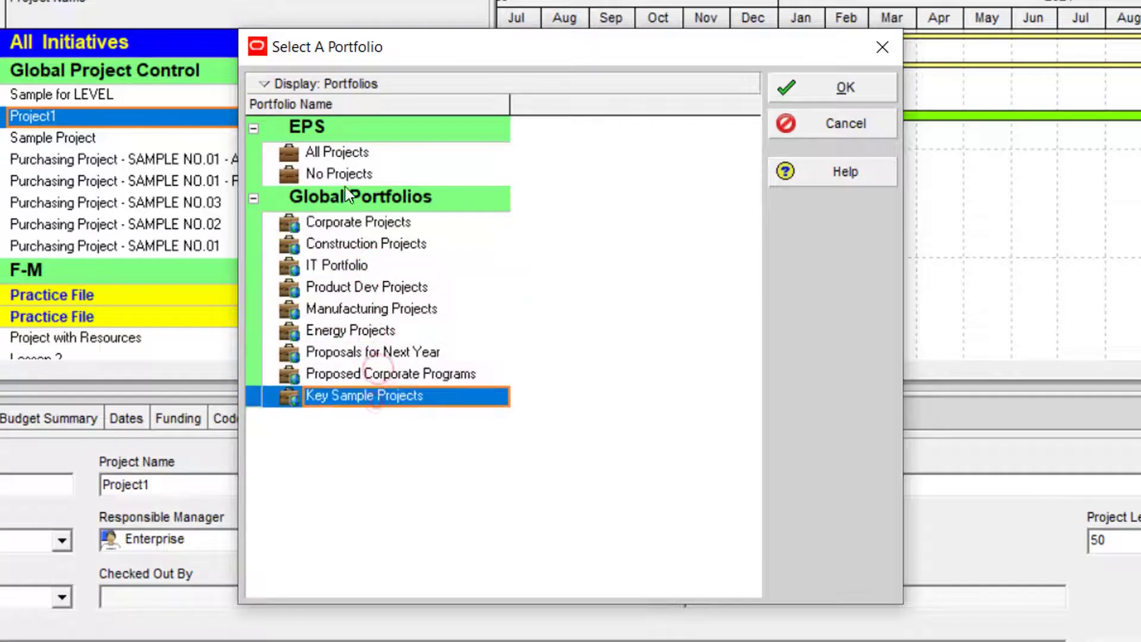
left_click(344, 154)
left_click(351, 178)
left_click(363, 245)
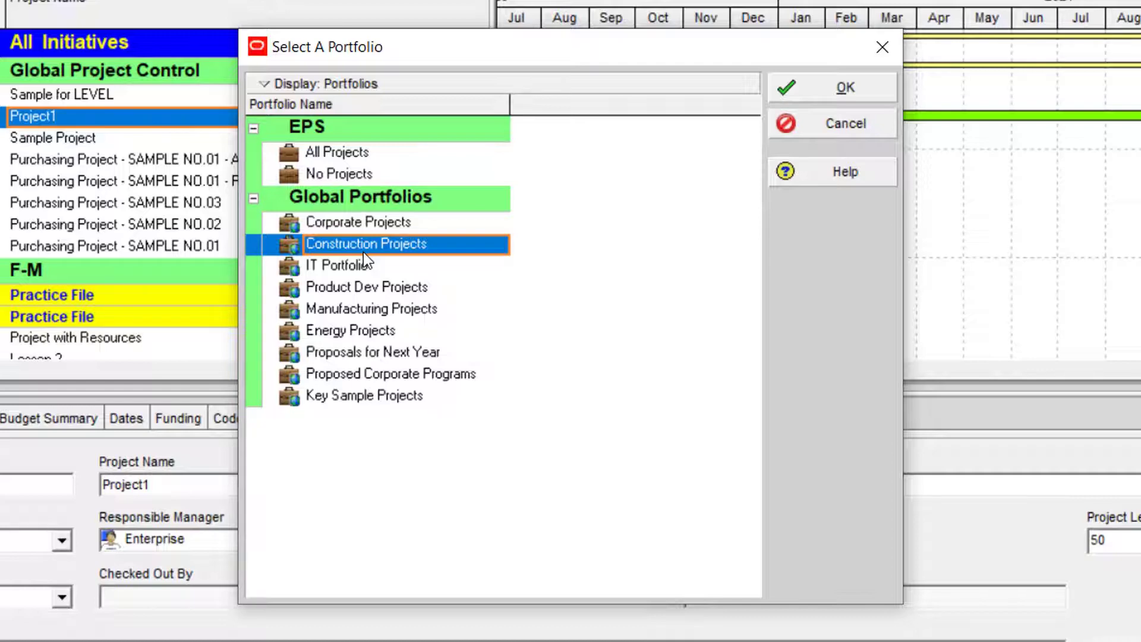
Choose the Corporate Projects portfolio and agree to close all currently open projects.
left_click(353, 223)
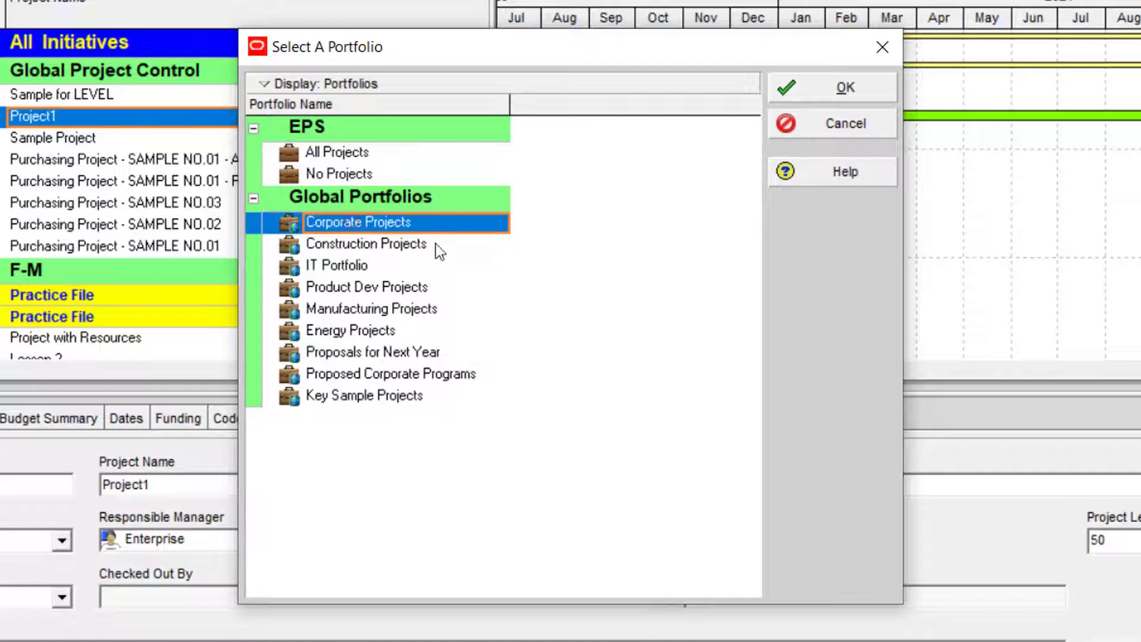
left_click(826, 94)
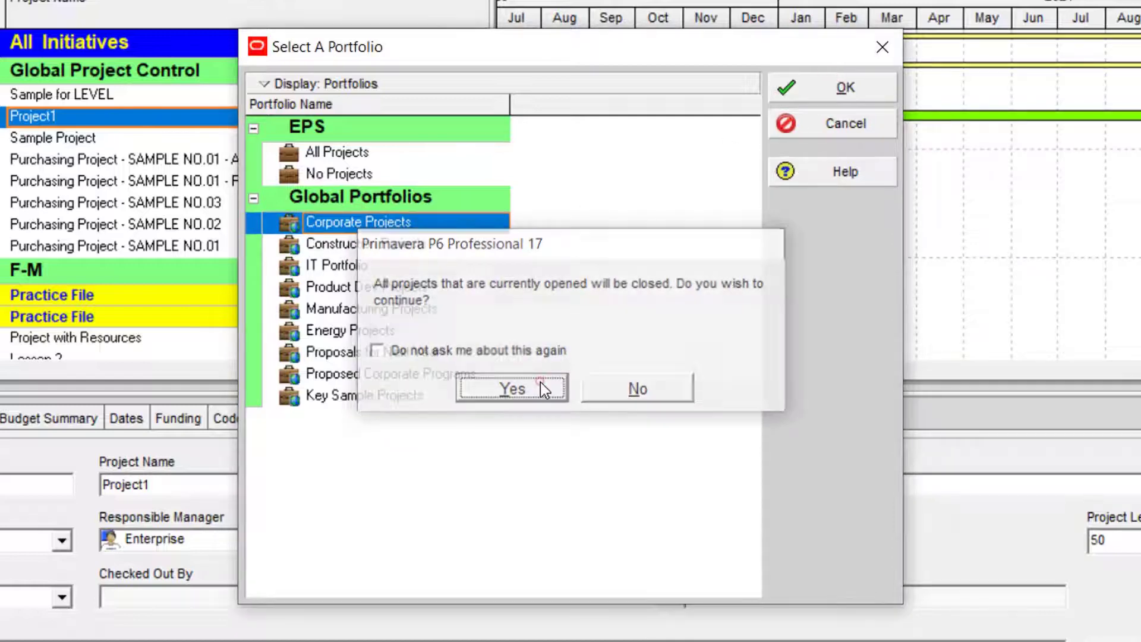
left_click(540, 382)
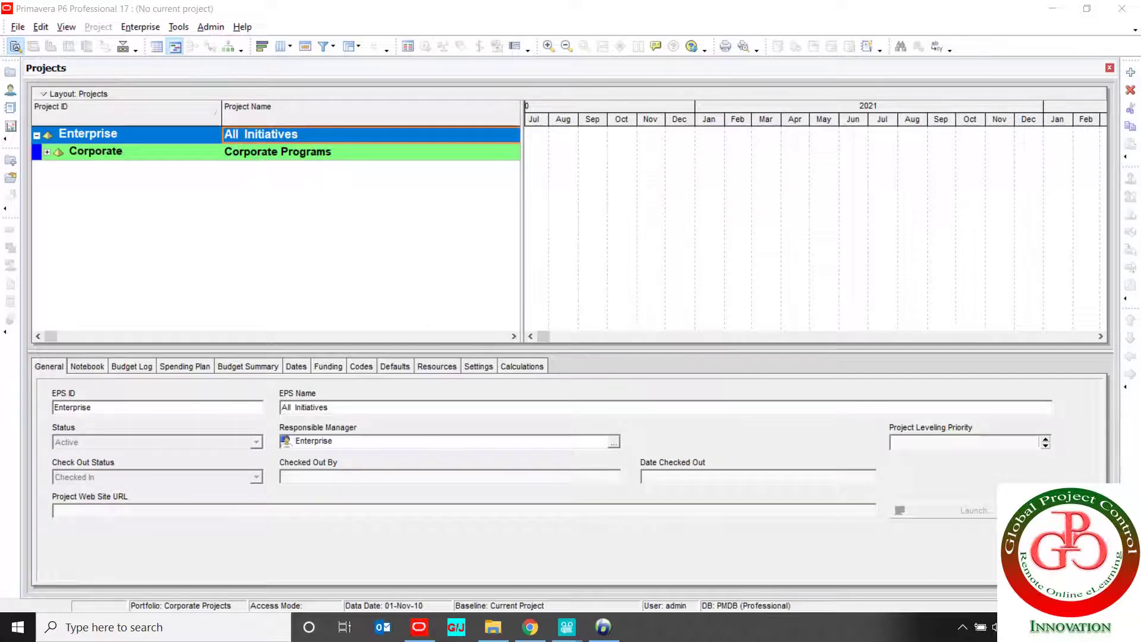
Expand the Corporate node and collapse the project grouping bands to EPS ID Level 3.
left_click(47, 152)
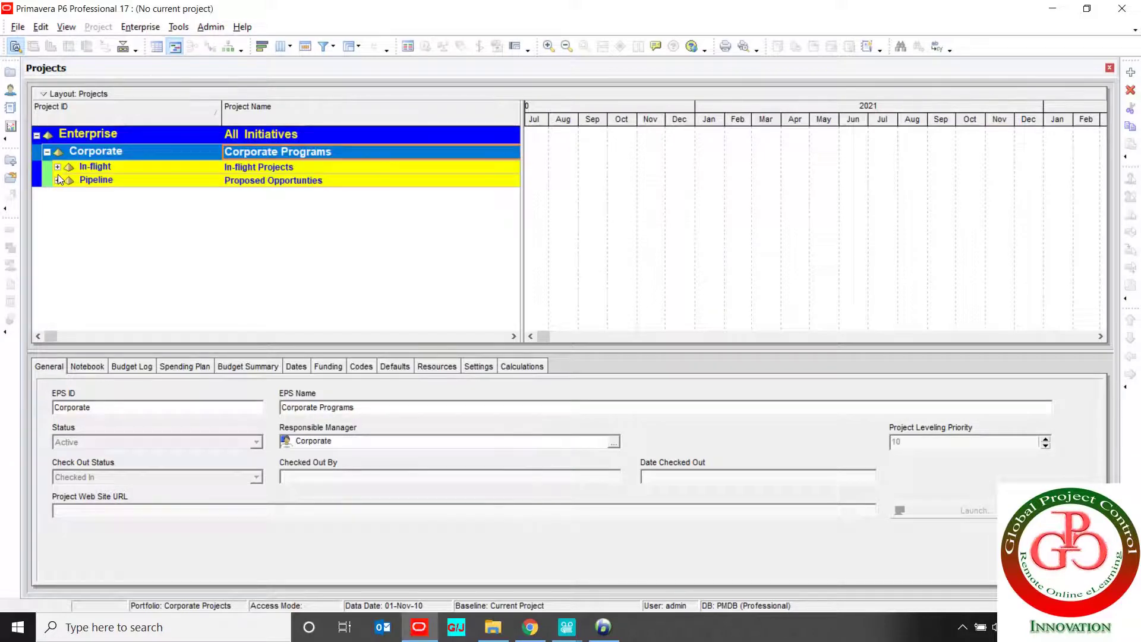
left_click(41, 94)
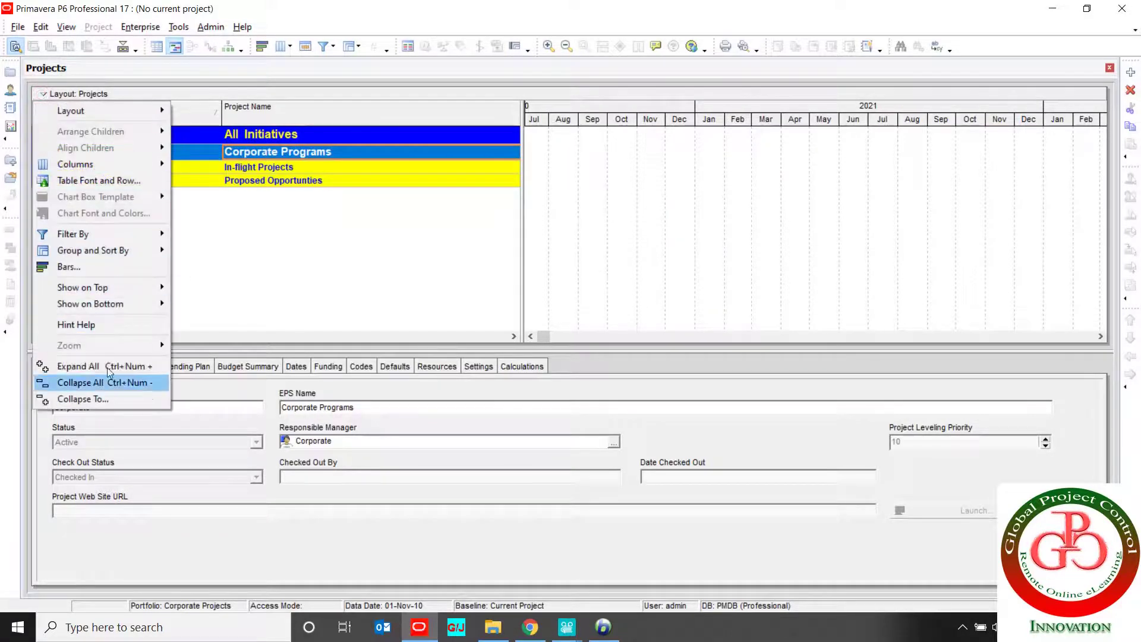
left_click(109, 394)
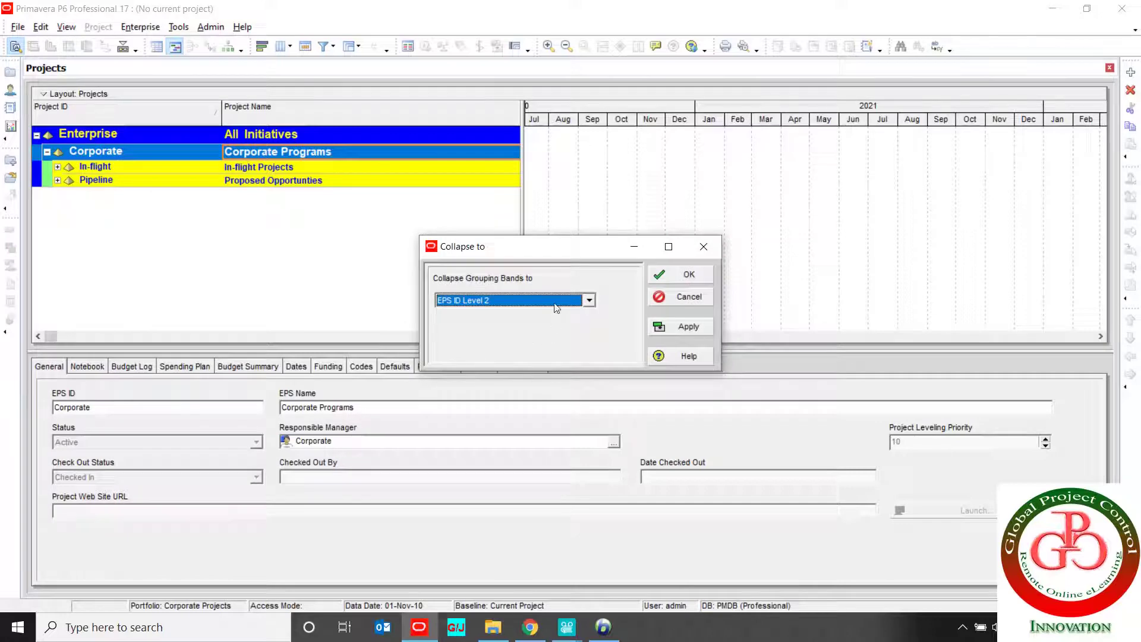
left_click(551, 300)
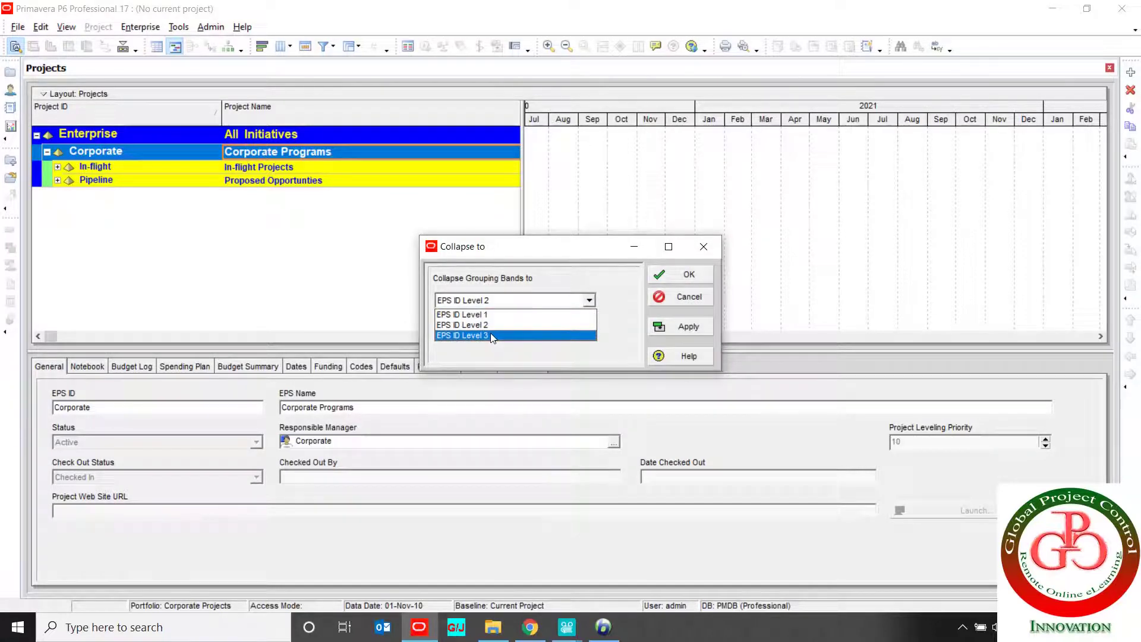
left_click(476, 335)
left_click(676, 277)
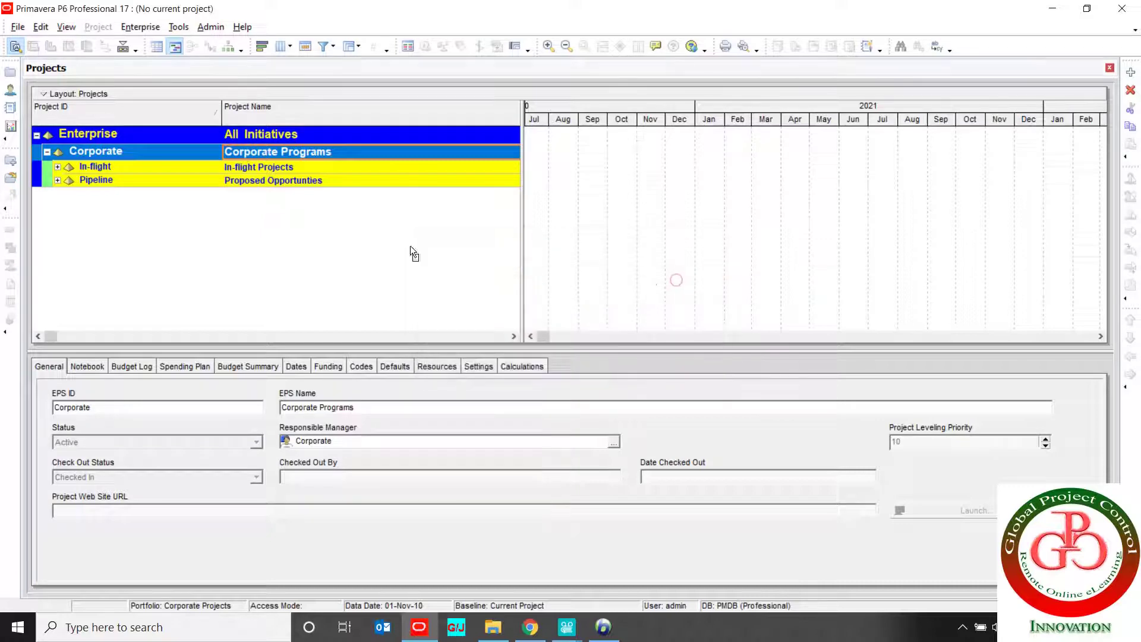
Expand the In-flight and Pipeline nodes and go through the projects they contain.
left_click(57, 180)
left_click(57, 166)
left_click(74, 180)
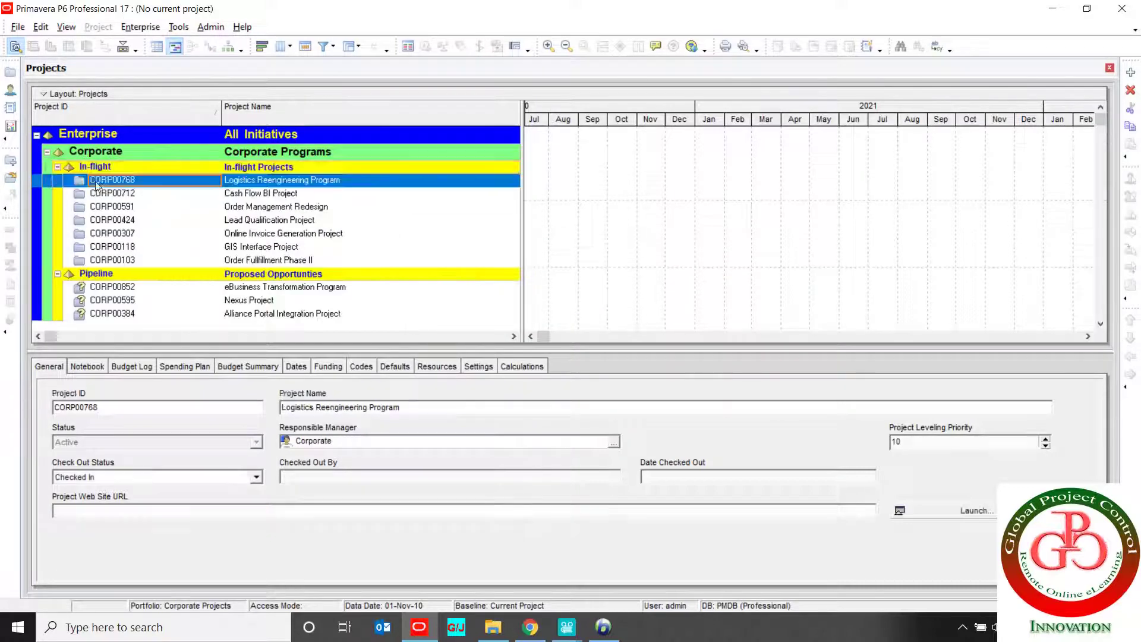
left_click(140, 233)
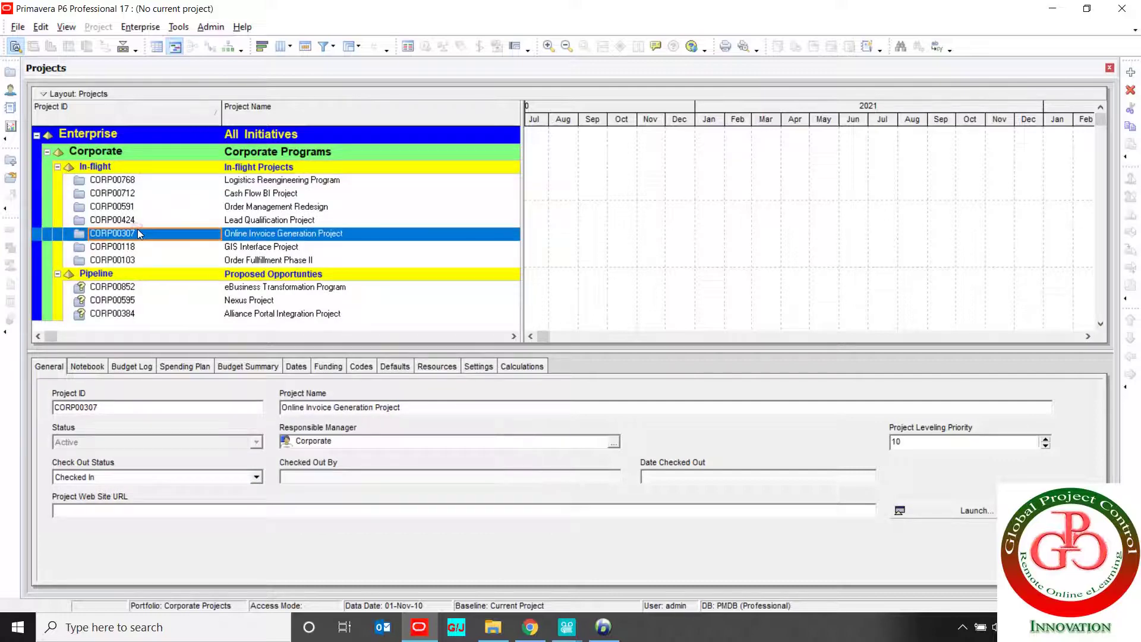
left_click(98, 180)
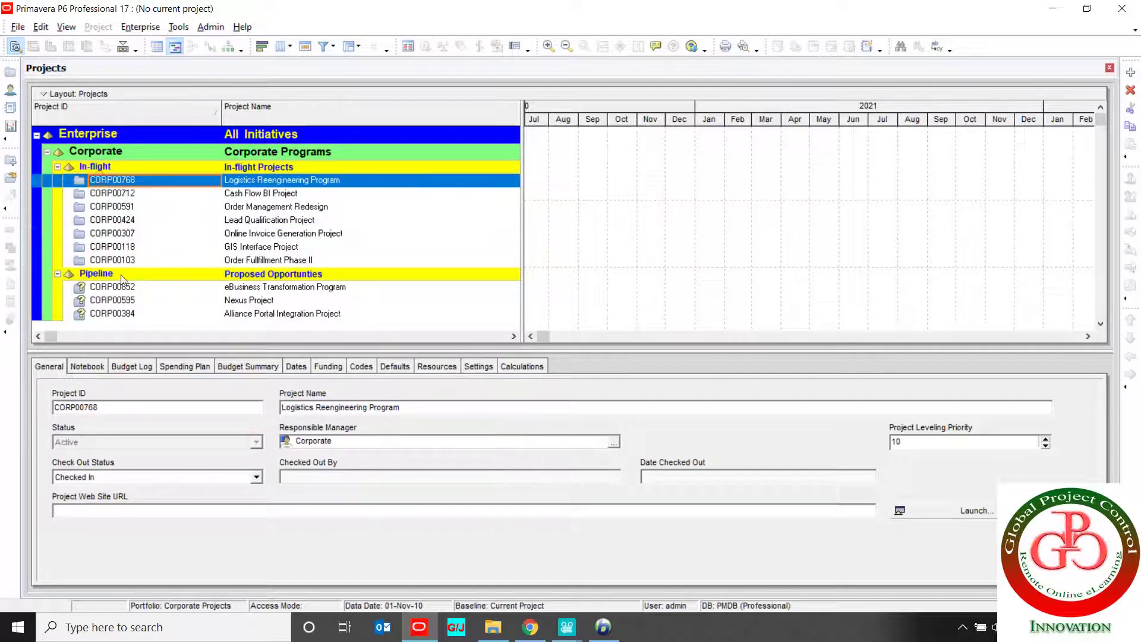
left_click(115, 315, "shift")
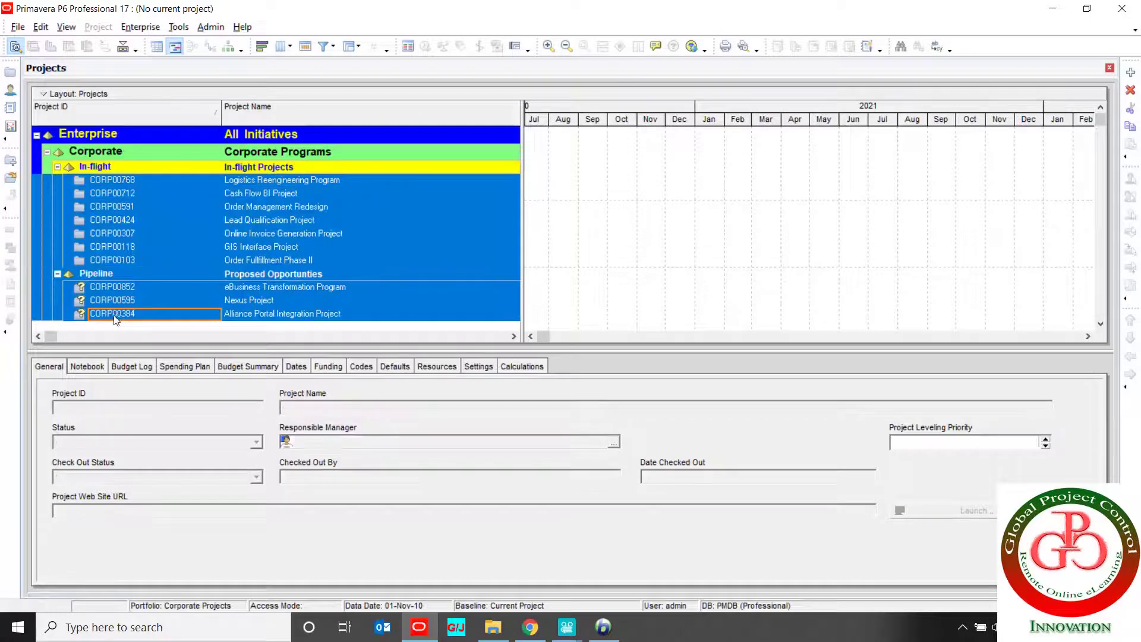
left_click(116, 221)
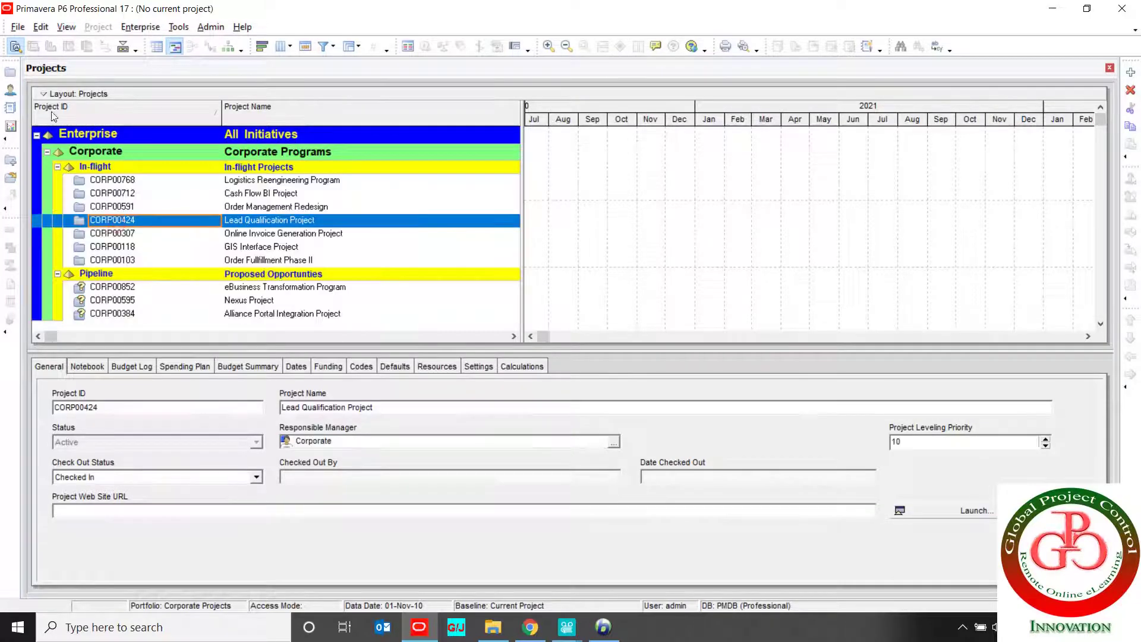
left_click(17, 26)
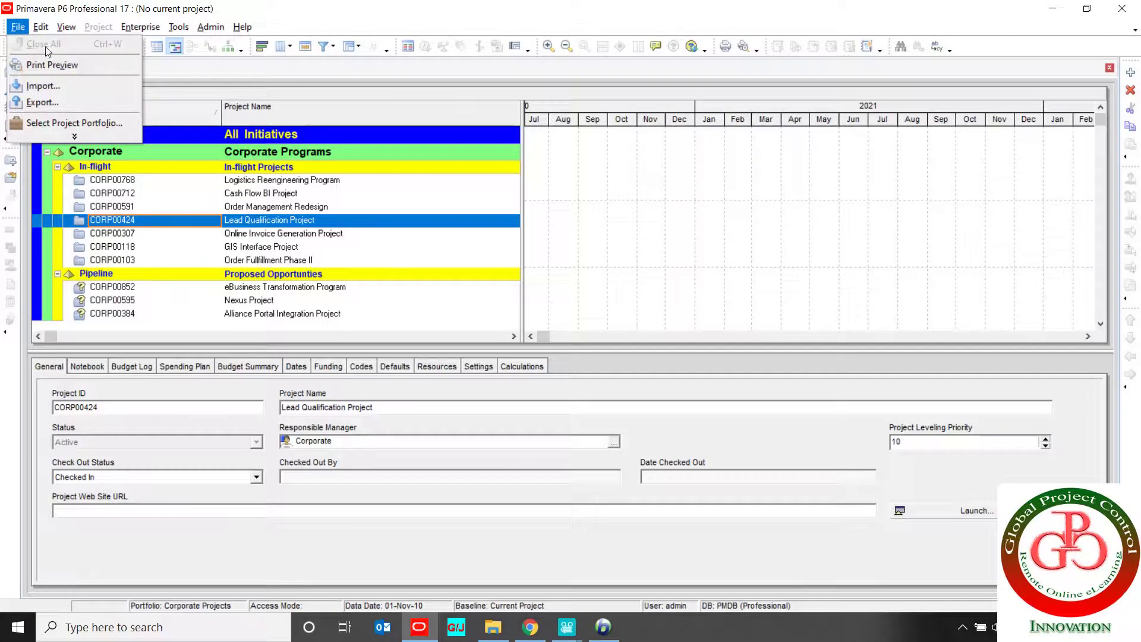
left_click(191, 181)
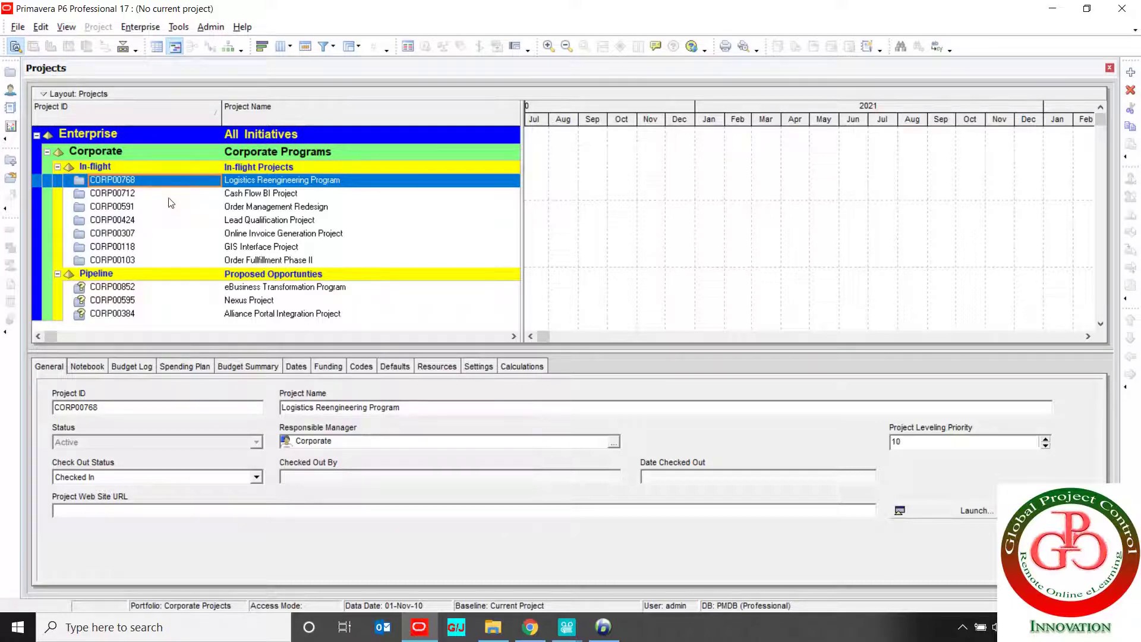
left_click(168, 196)
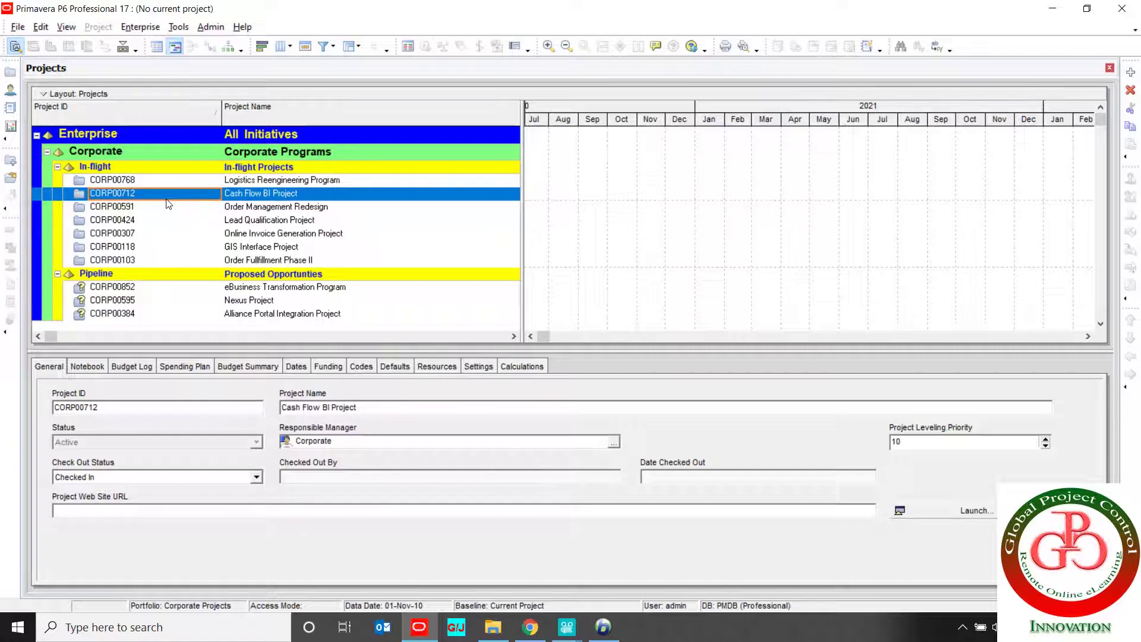
Open the Project Portfolios dialog and show the projects assigned to the Corporate Projects portfolio.
left_click(153, 30)
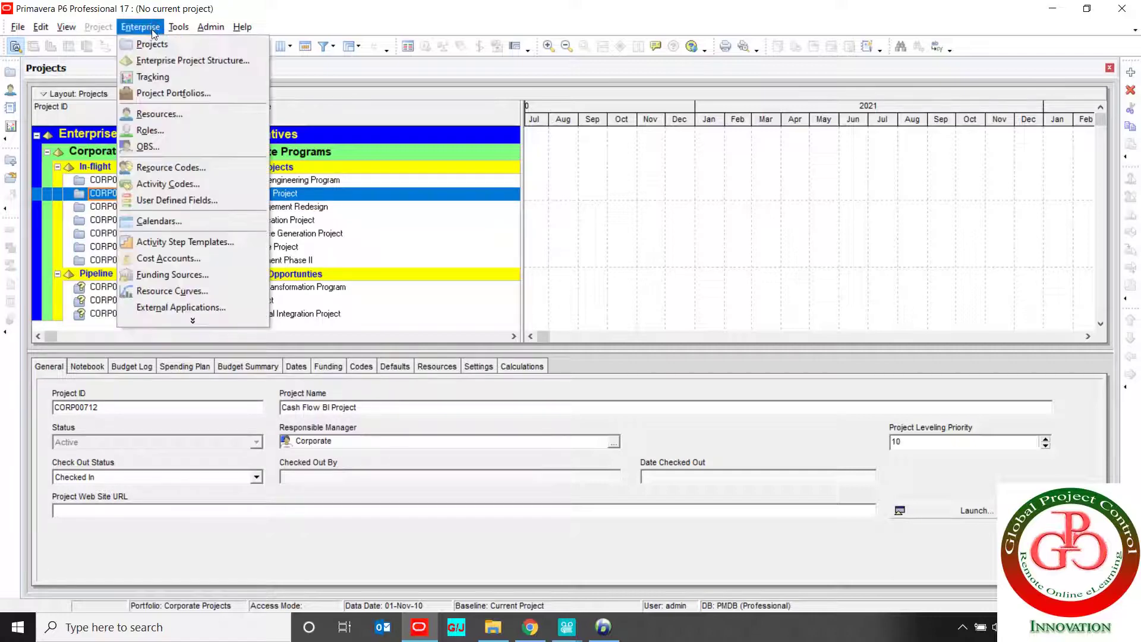
left_click(162, 94)
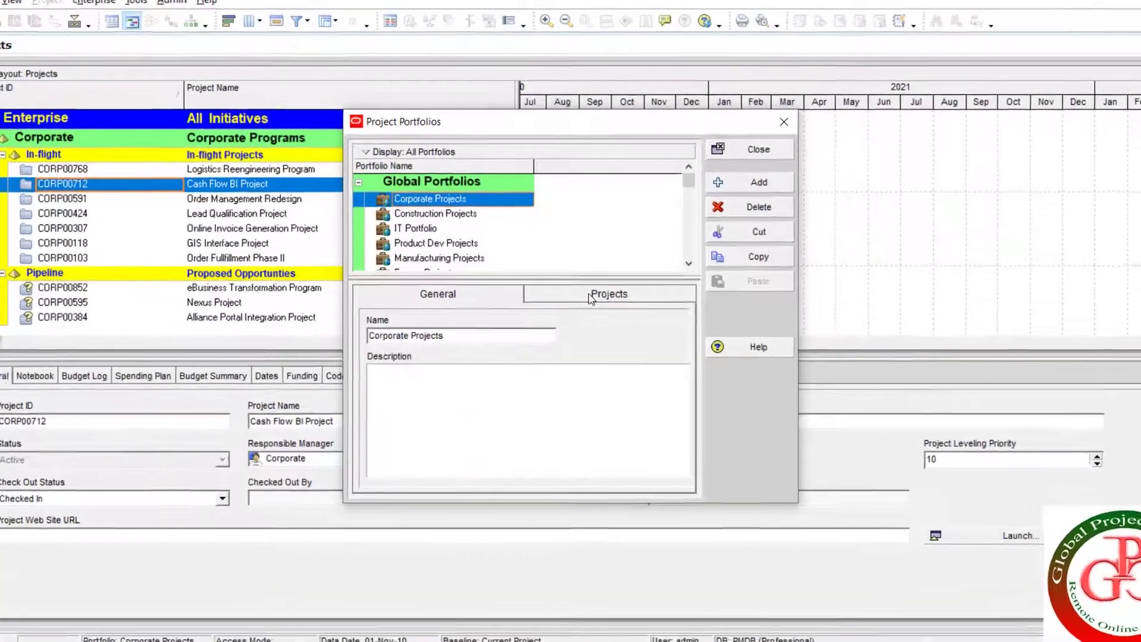
left_click(589, 296)
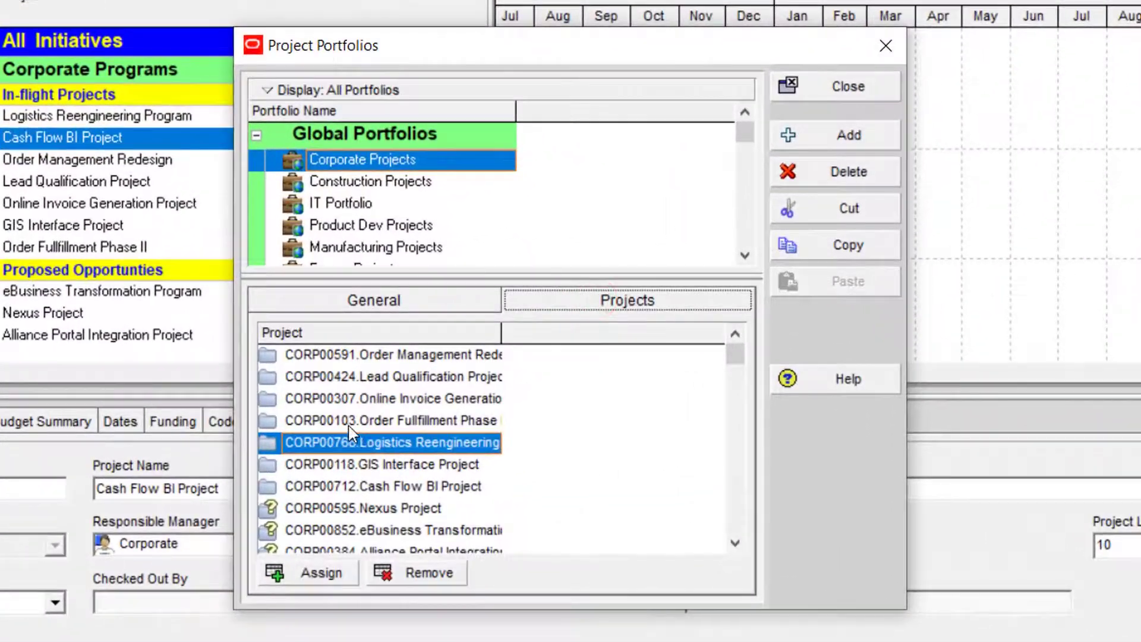
left_click(381, 402)
Assign project L24-2 (Project1) to the Corporate Projects portfolio using the Add Projects dialog.
left_click(291, 582)
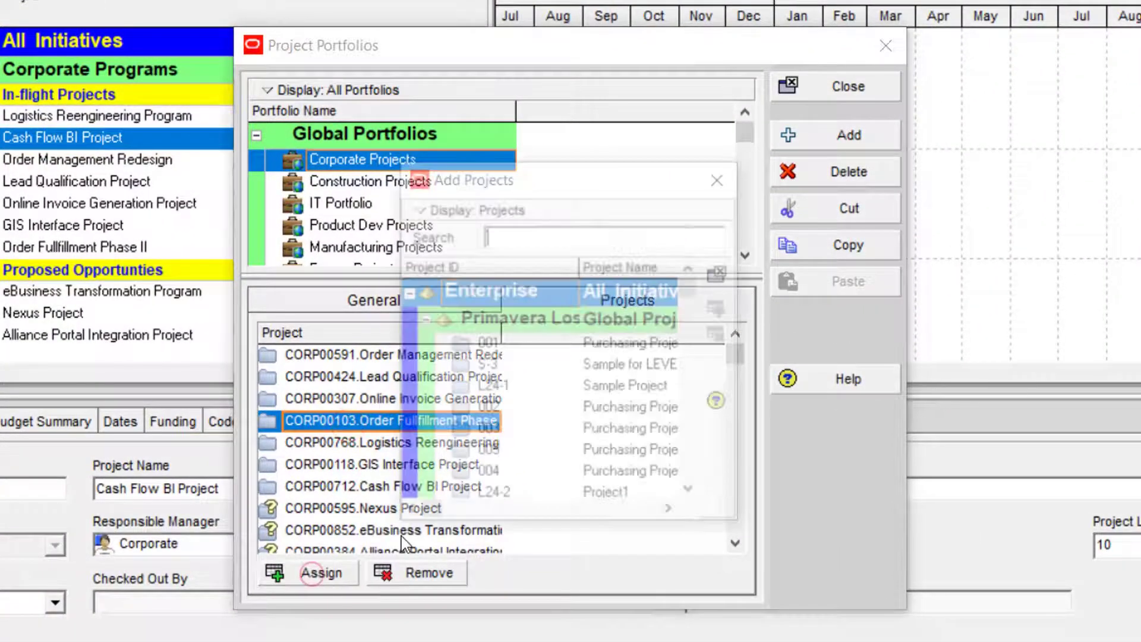
left_click(499, 350)
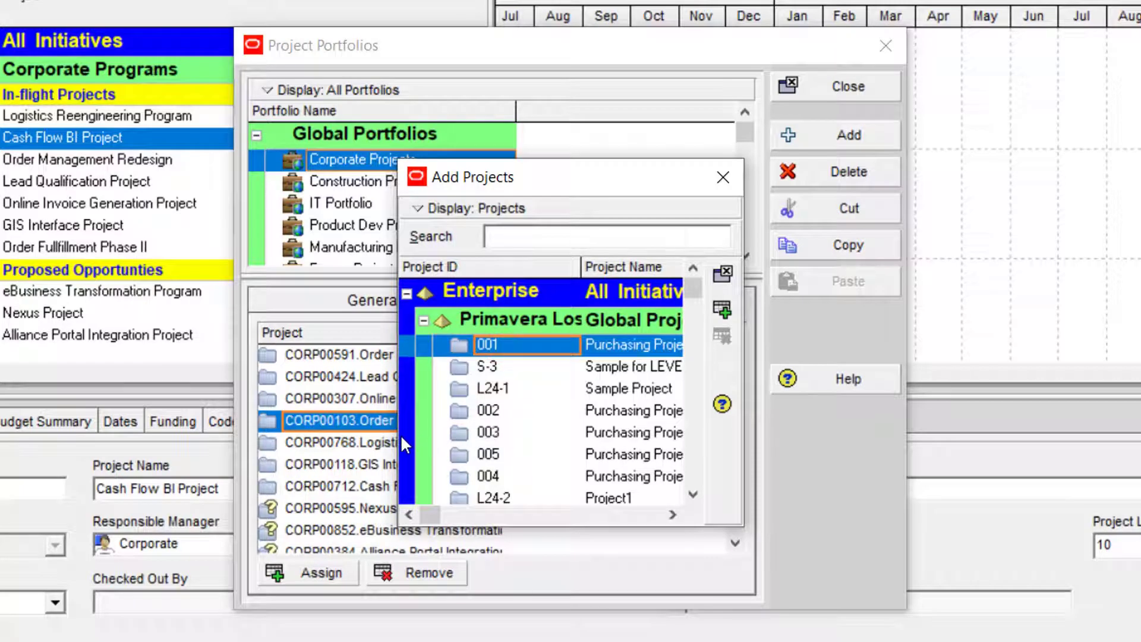
left_click_drag(400, 433, 278, 434)
scroll(373, 465, "down", 1)
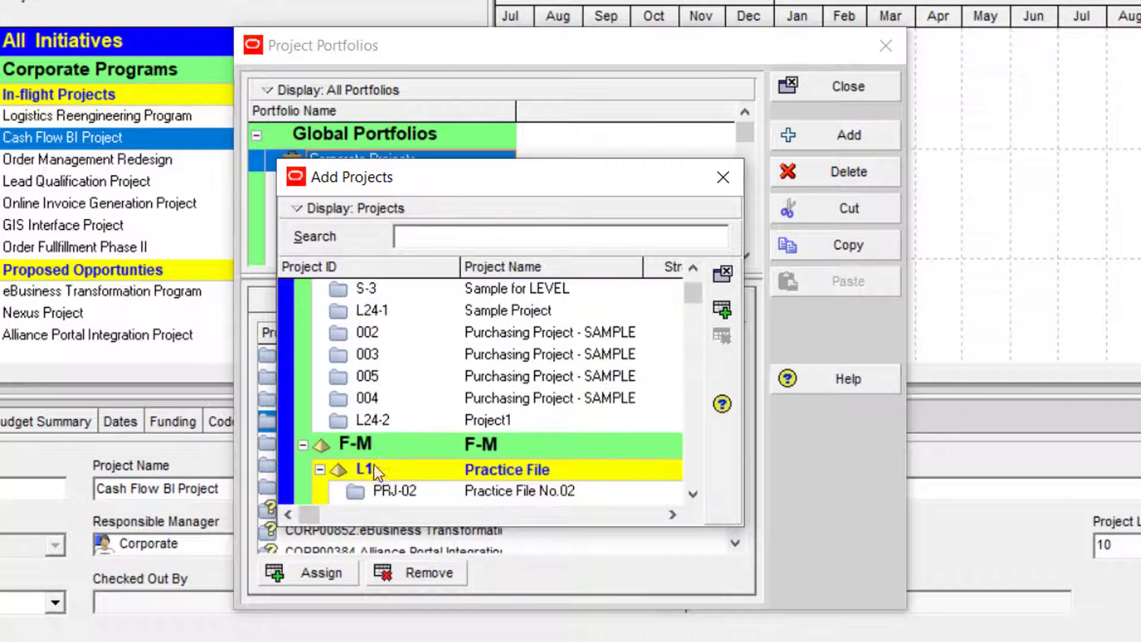
left_click(390, 423)
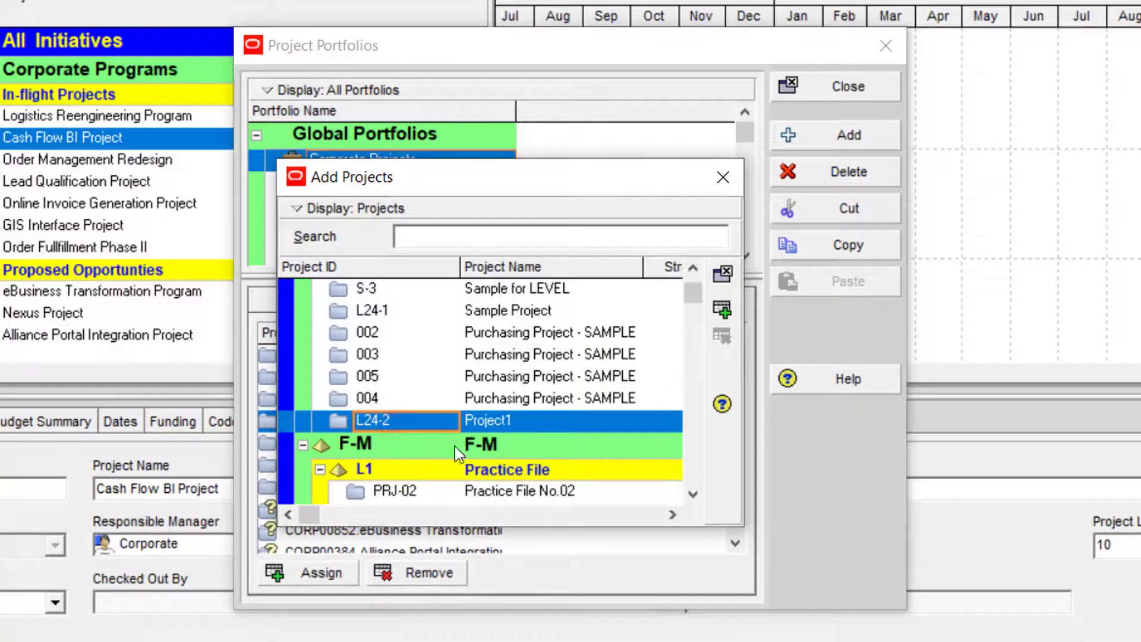
left_click(721, 307)
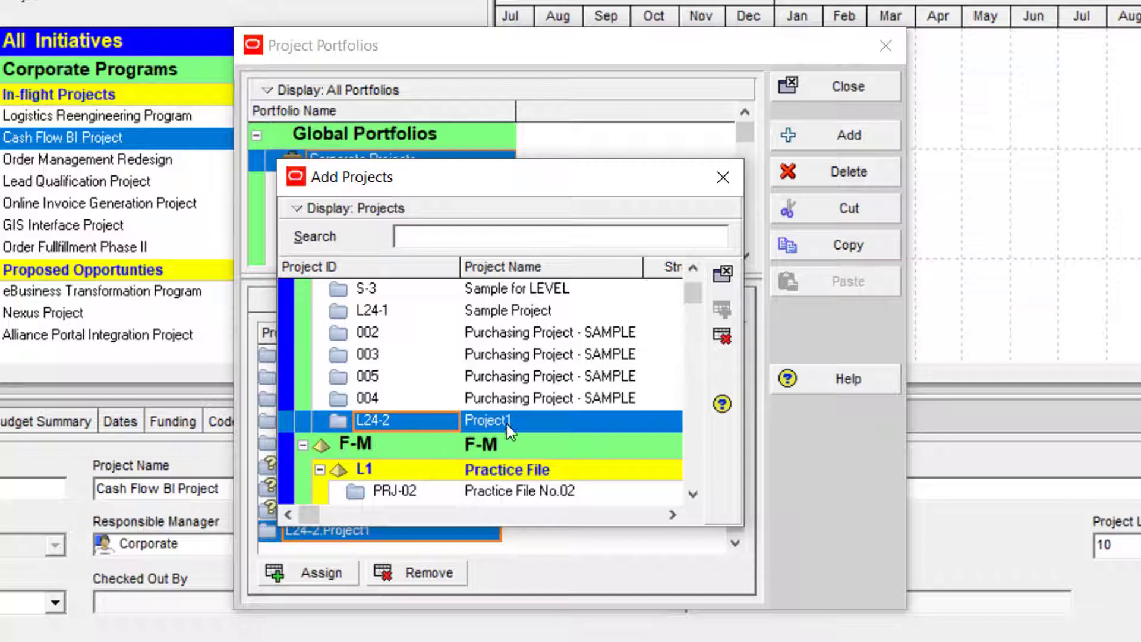
Remove project L24-2 from the Corporate Projects portfolio and assign it again with the Add Projects dialog moved clear of the project list.
left_click(721, 336)
left_click(540, 373)
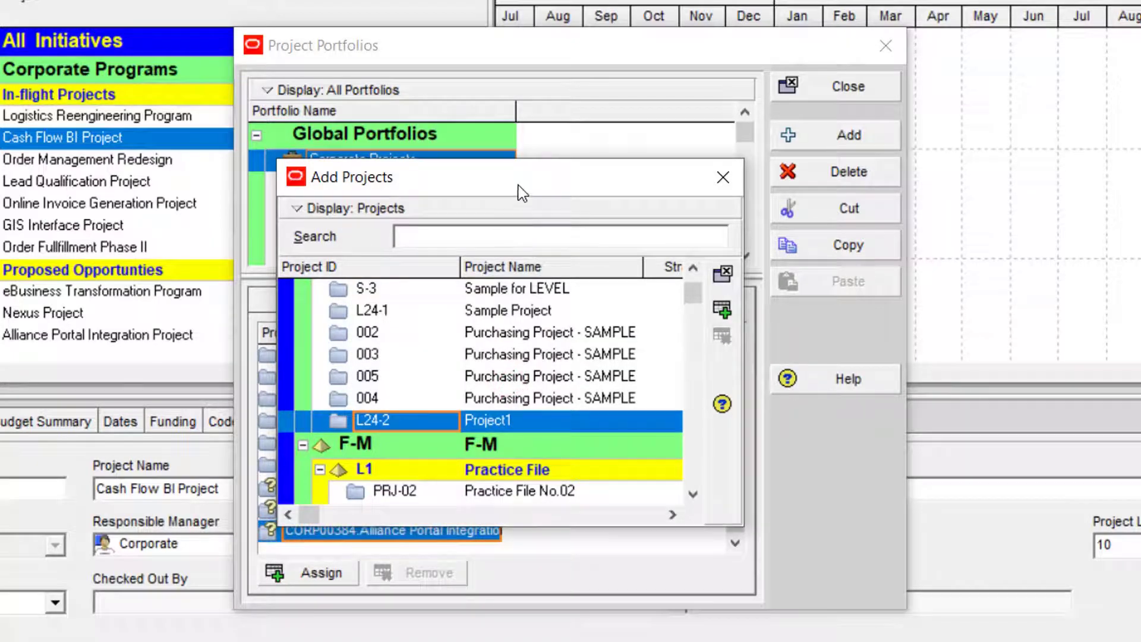
left_click_drag(516, 186, 567, 33)
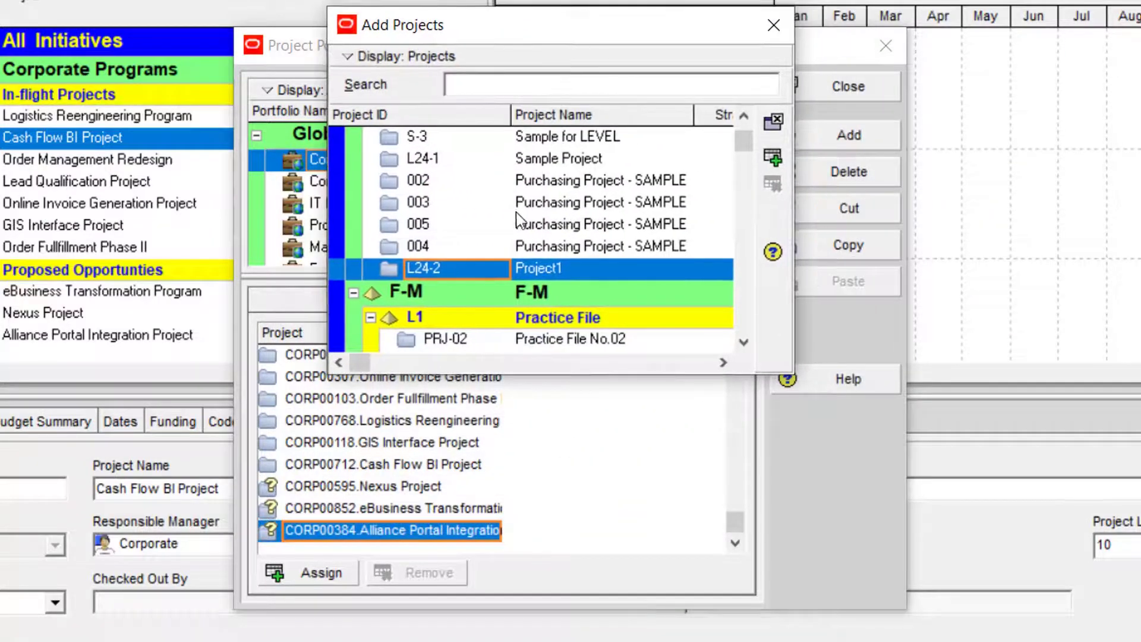
left_click(545, 267)
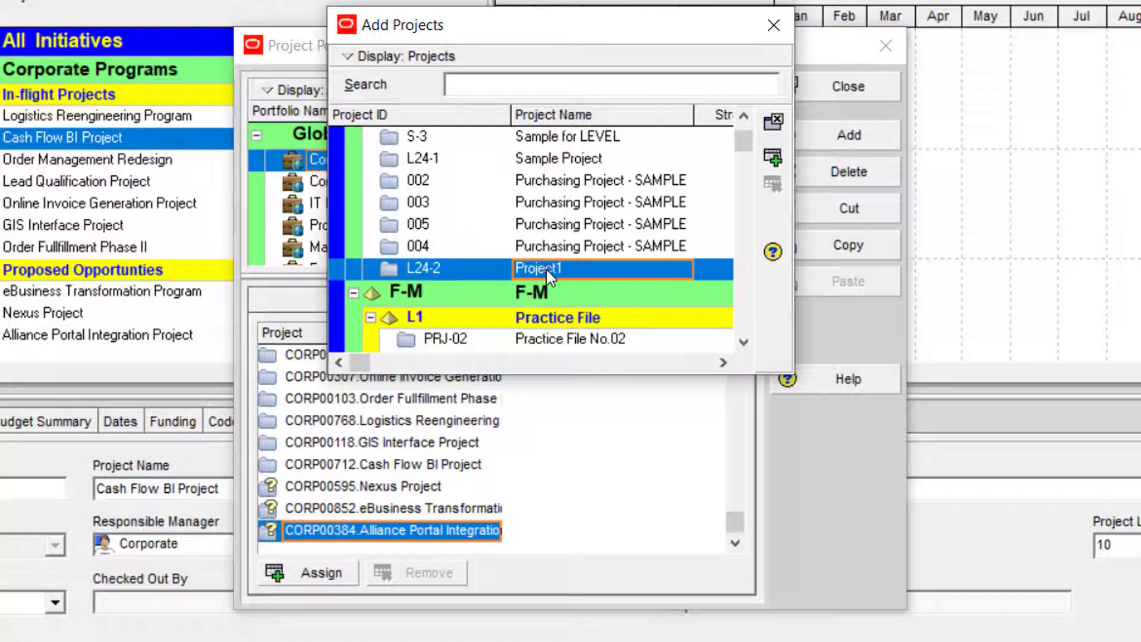
left_click(772, 158)
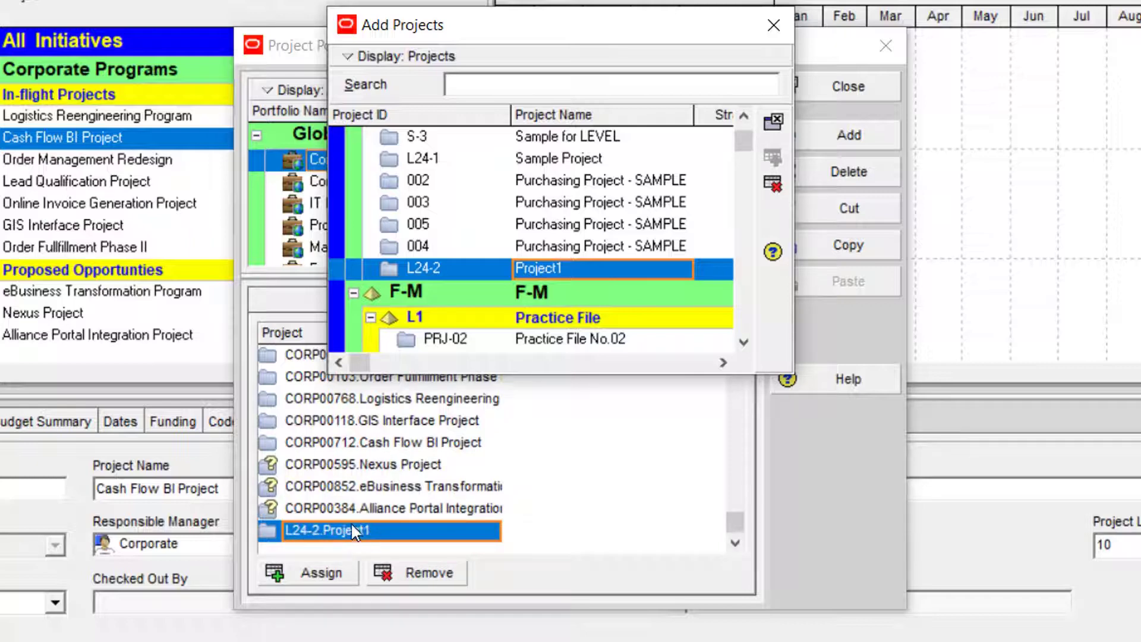
Close the Add Projects and Project Portfolios dialogs.
left_click(773, 122)
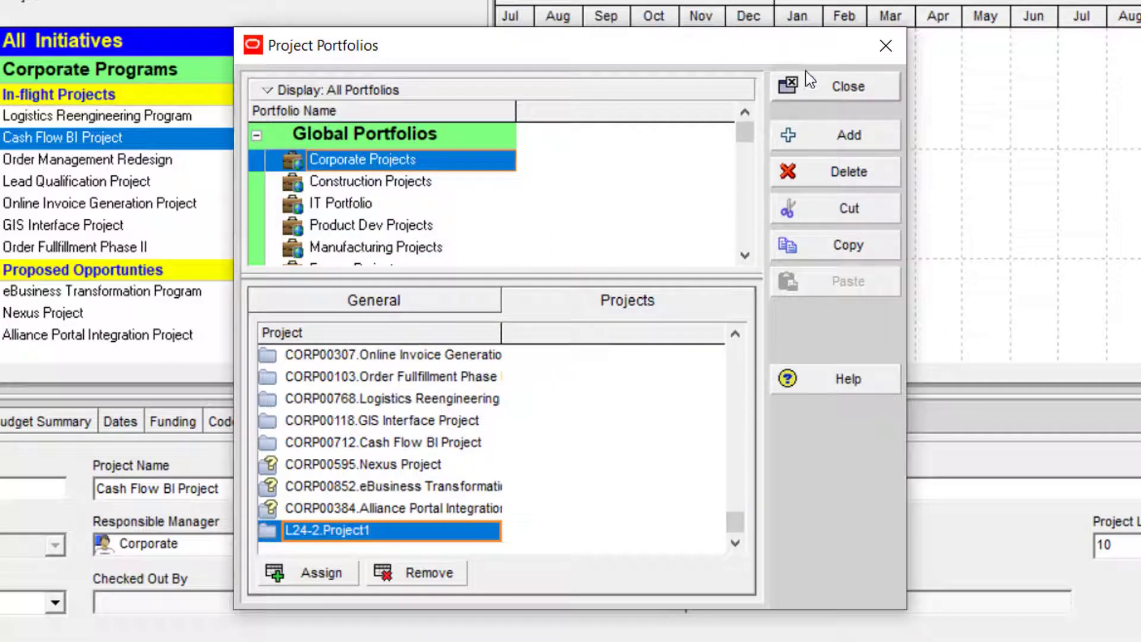
left_click_drag(843, 88, 216, 182)
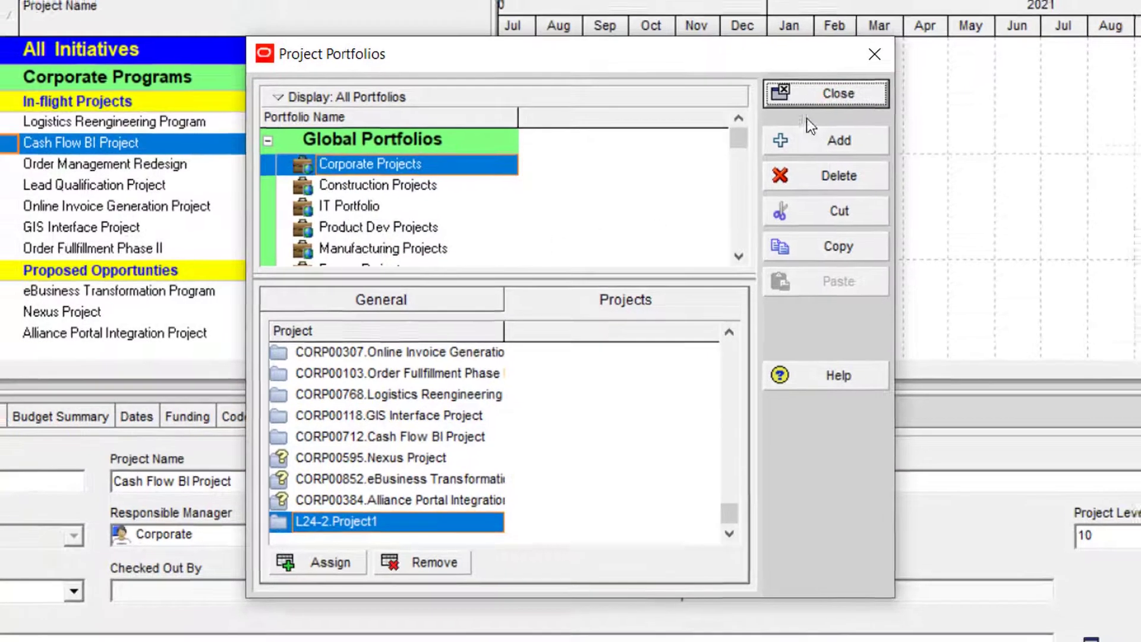
left_click(835, 86)
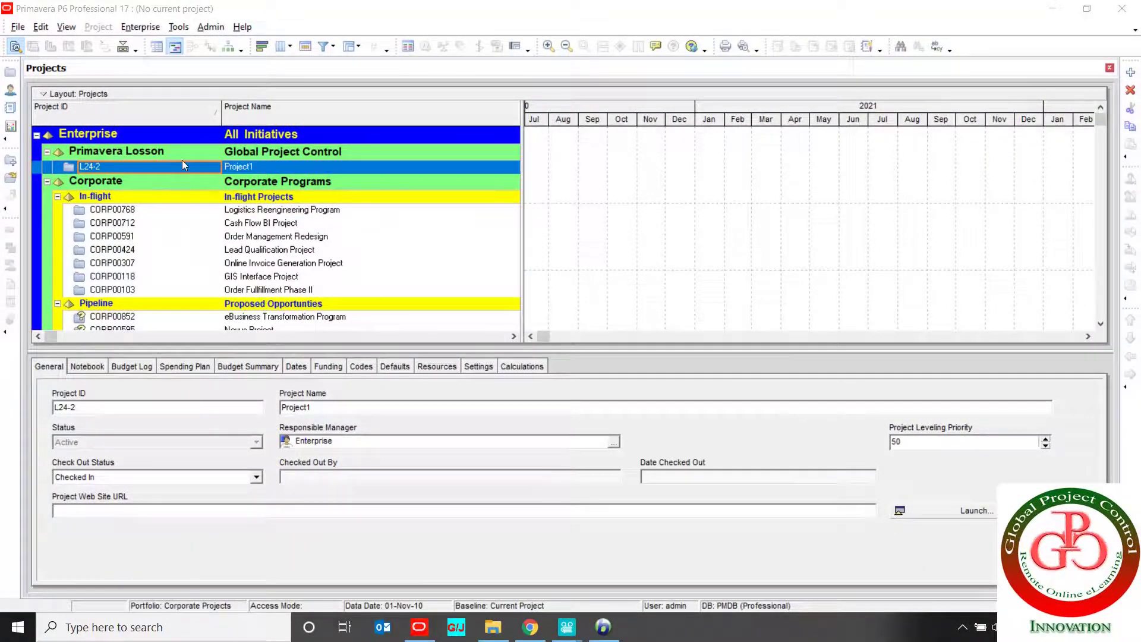
Examine project L24-2 under the Primavera Losson node and compare it with the Corporate node.
left_click(244, 164)
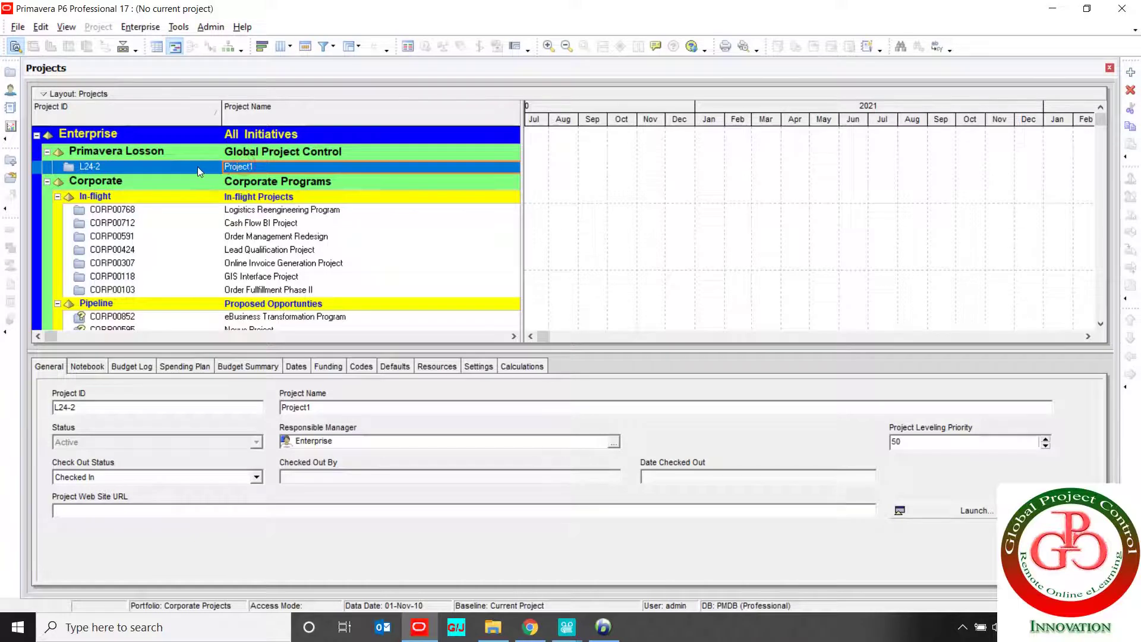
left_click(125, 167)
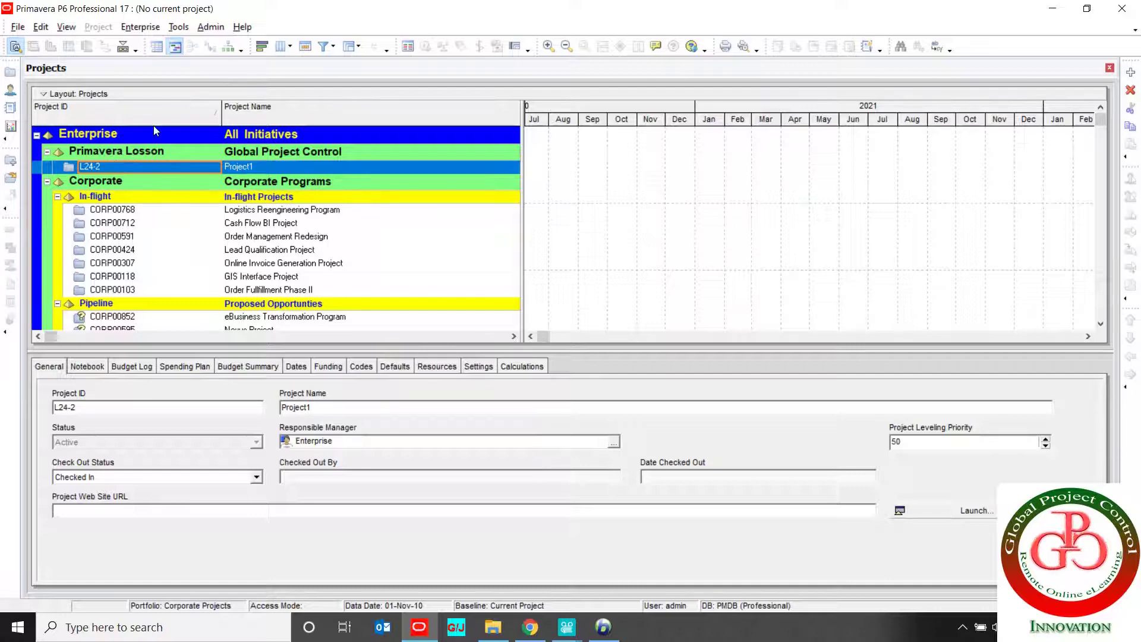
left_click(162, 154)
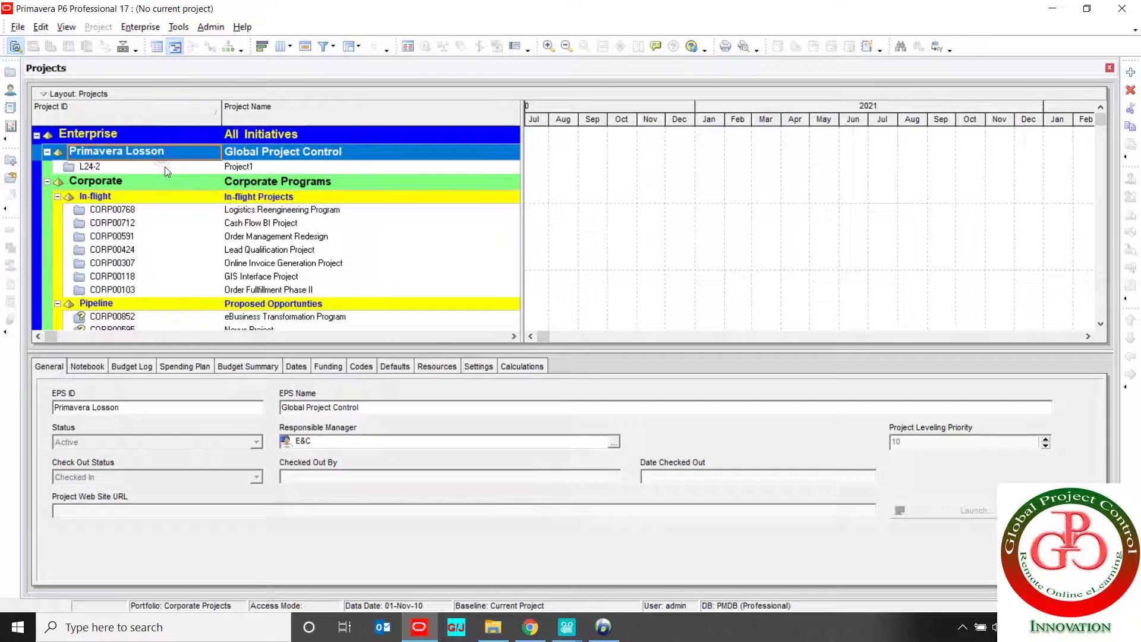
left_click(165, 167)
left_click(134, 153)
left_click(98, 184)
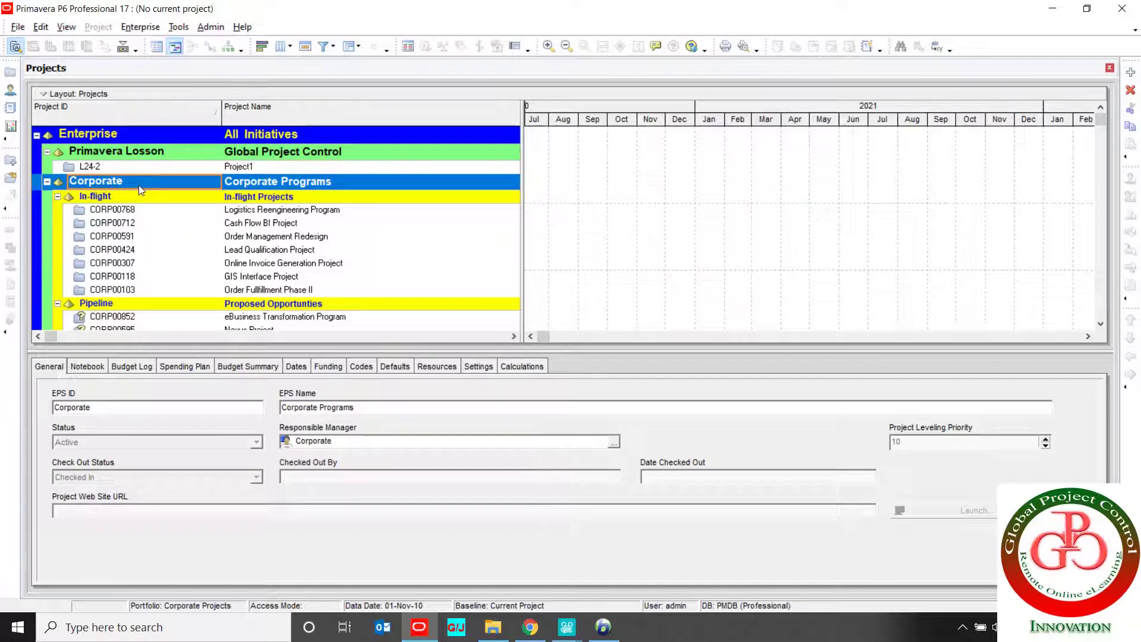
View the projects assigned to the IT Portfolio in the Project Portfolios dialog, and close the dialog.
left_click(140, 27)
left_click(169, 92)
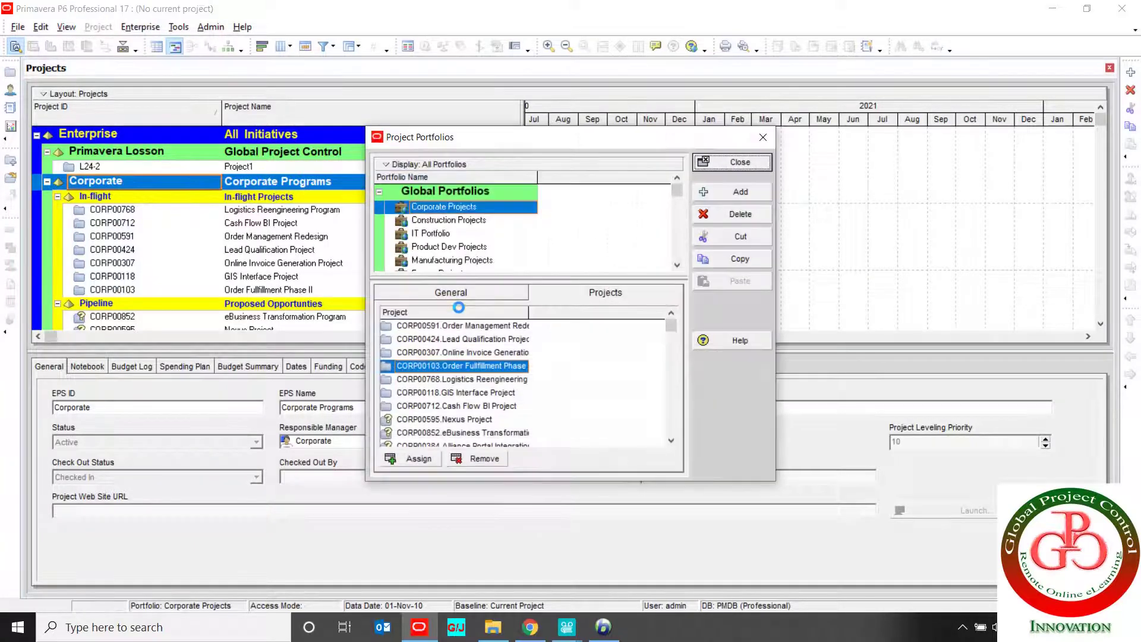
left_click(434, 233)
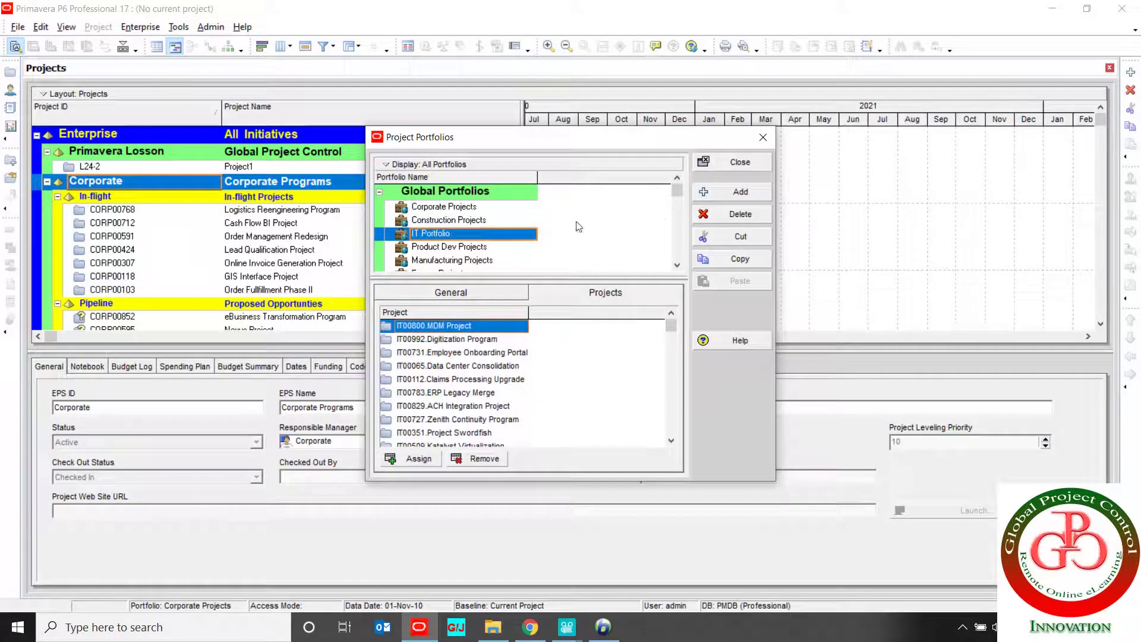
left_click(743, 162)
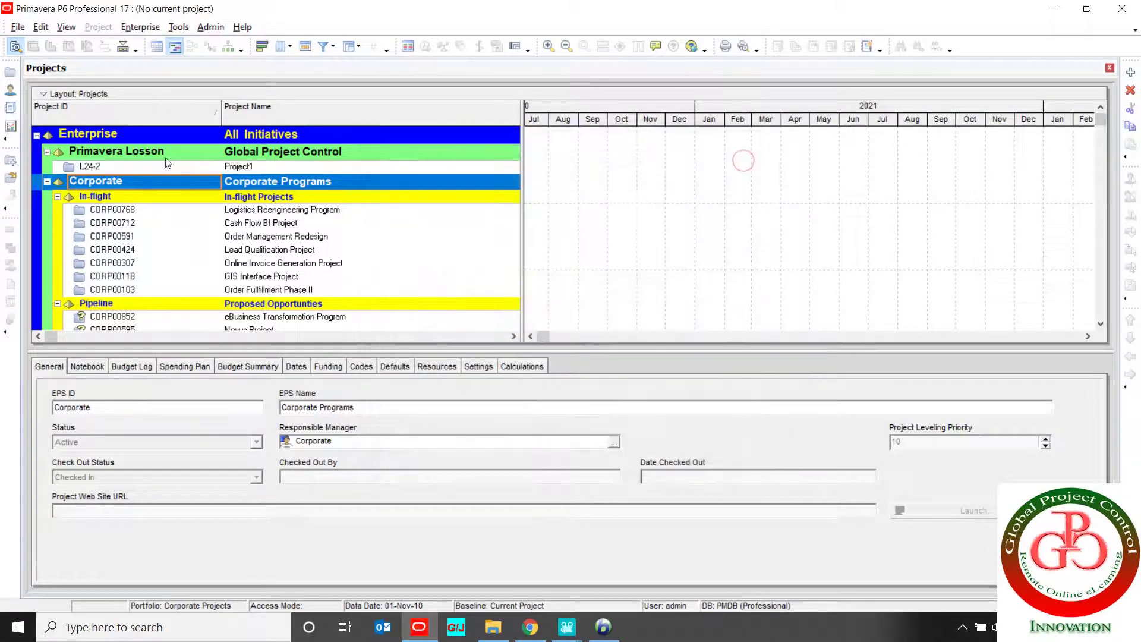
Switch the displayed portfolio to All Projects.
left_click(18, 26)
left_click(60, 123)
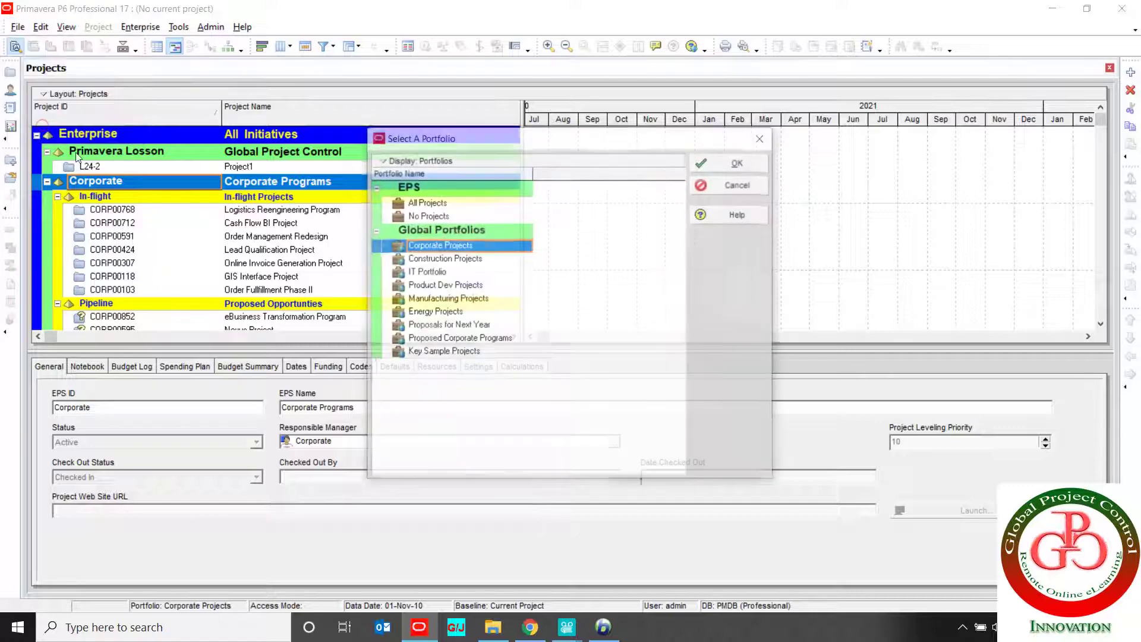
left_click(430, 203)
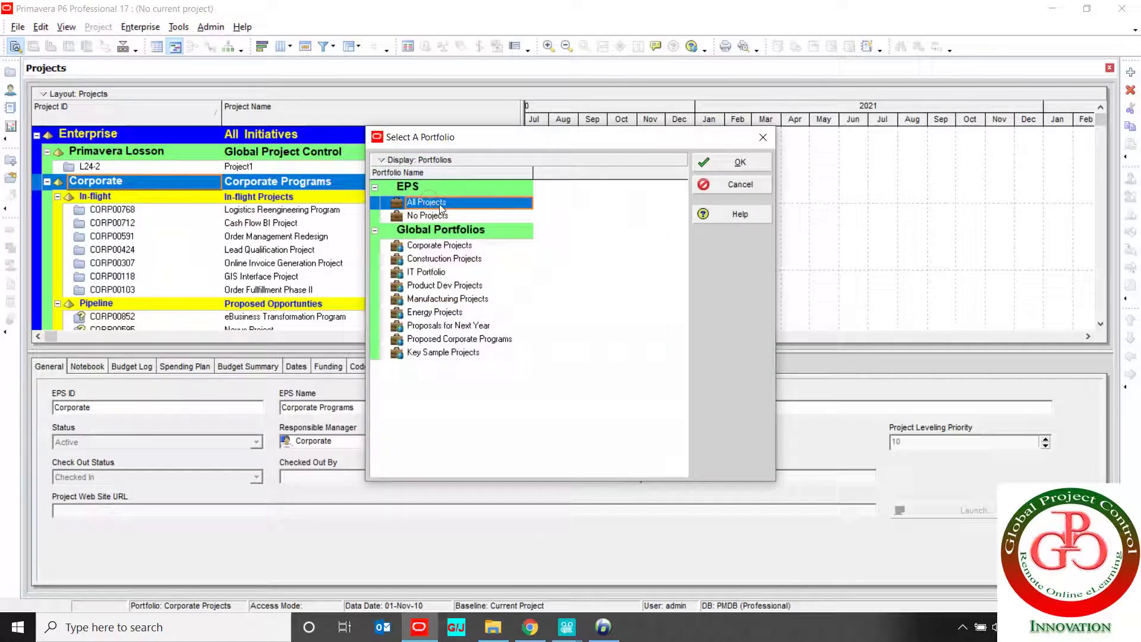
left_click(730, 163)
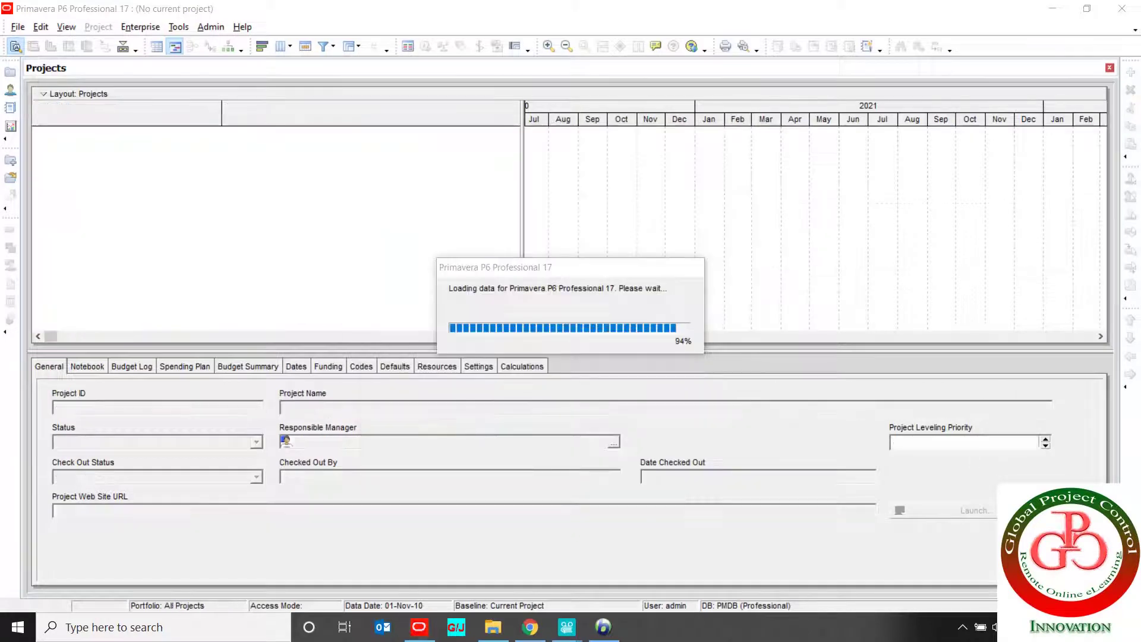
Collapse the project grouping bands to EPS ID Level 2.
scroll(178, 230, "up", 8)
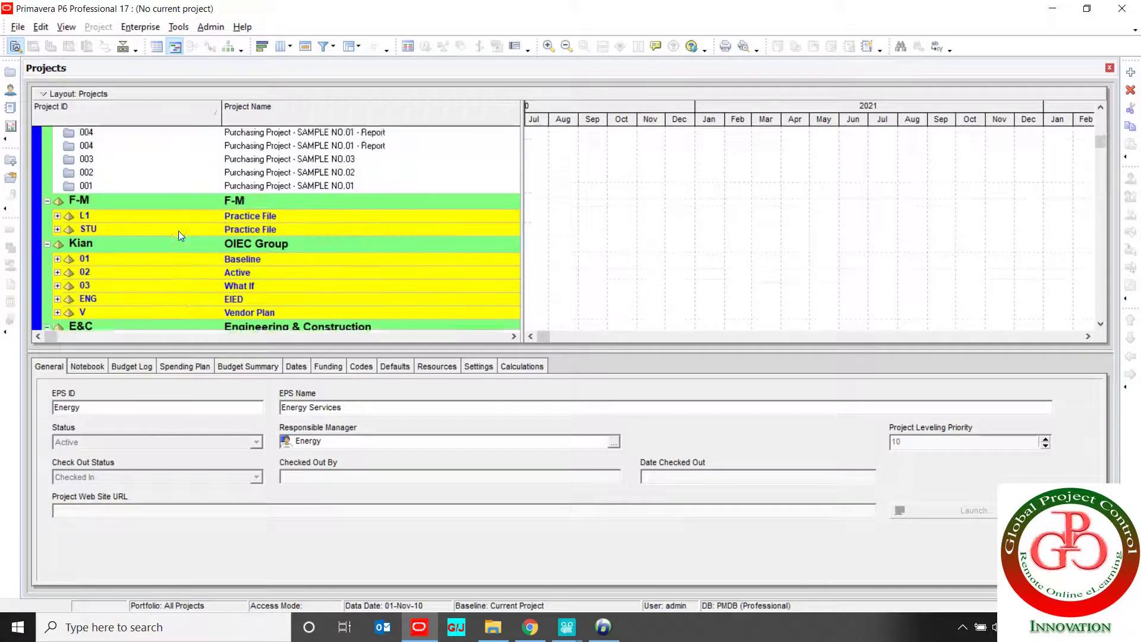
left_click(49, 92)
left_click(124, 401)
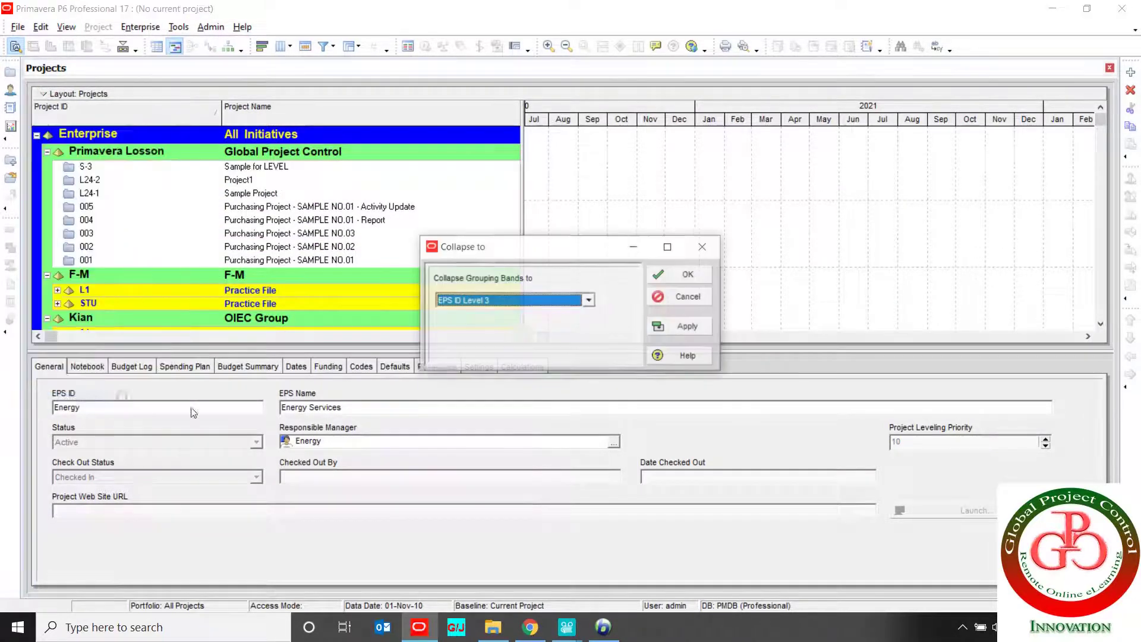
left_click(525, 301)
left_click(530, 325)
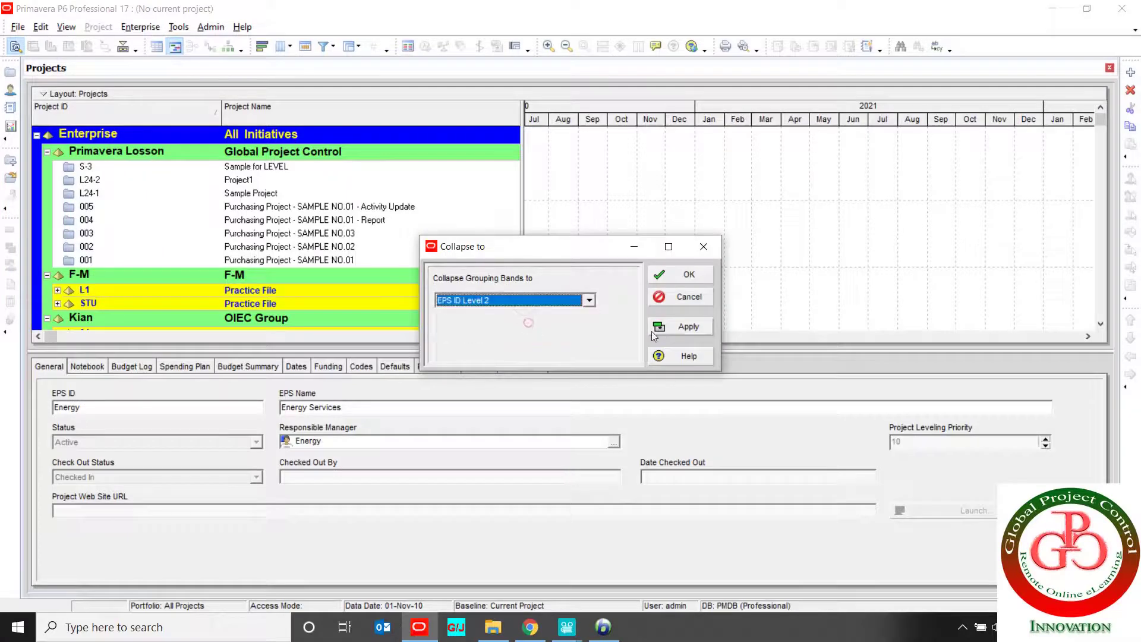
left_click(686, 326)
left_click(679, 276)
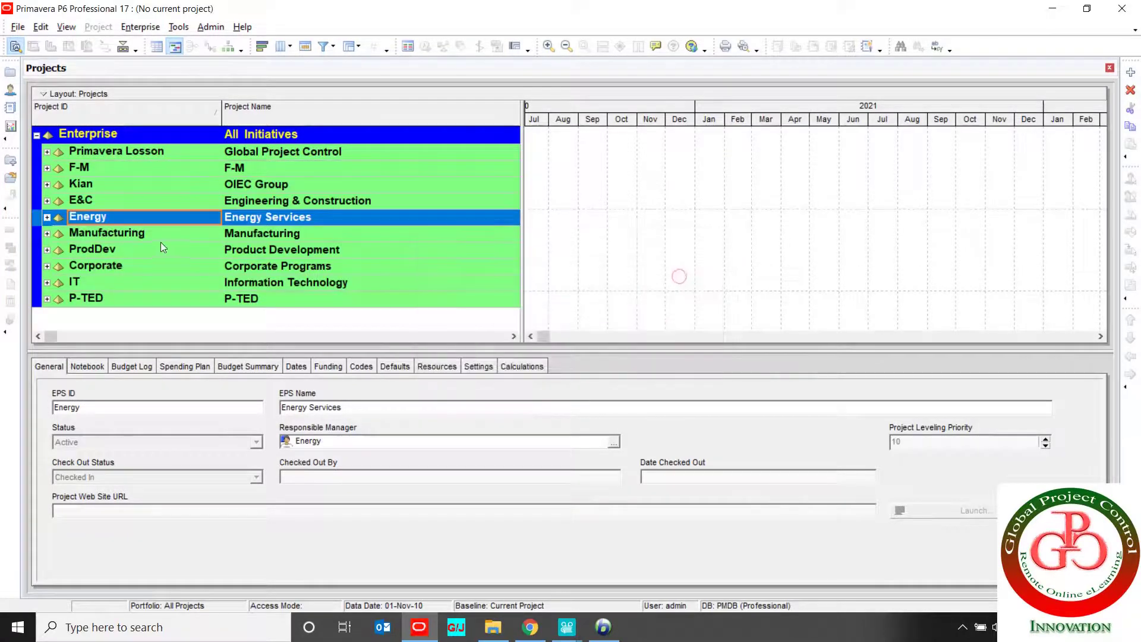
Expand all EPS nodes and go through the full list of projects.
left_click(91, 236)
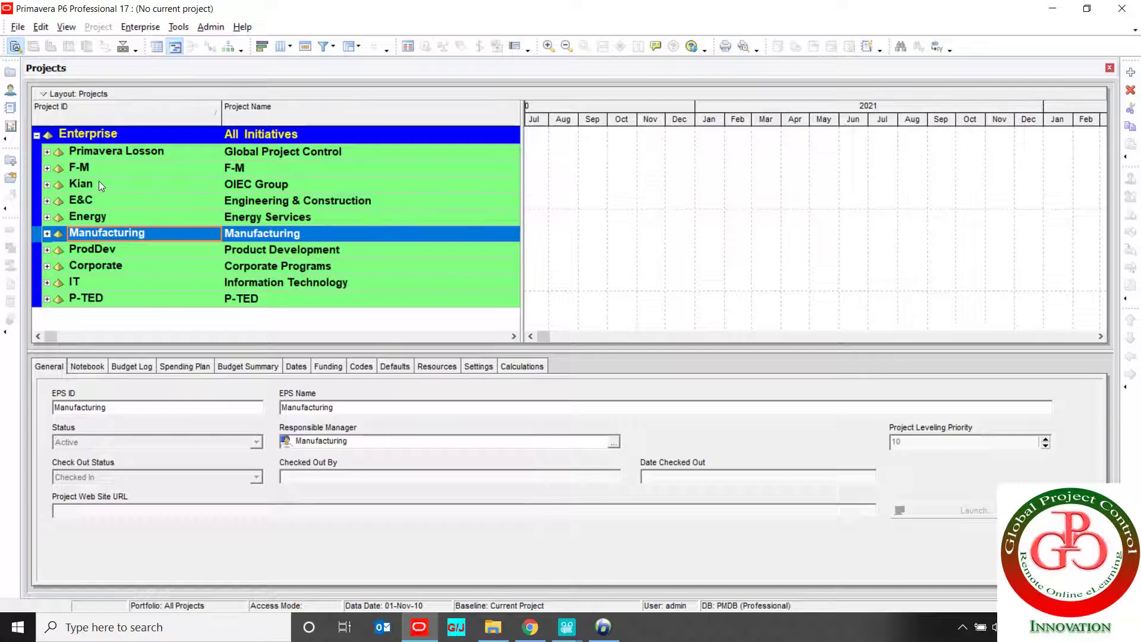
left_click(155, 166)
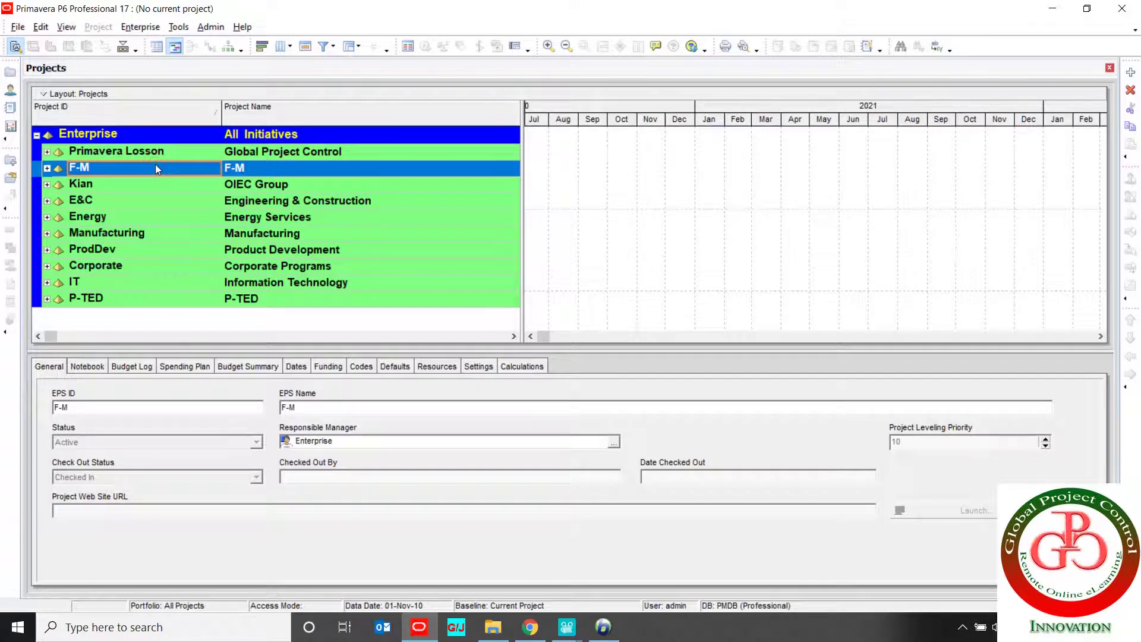
left_click(42, 94)
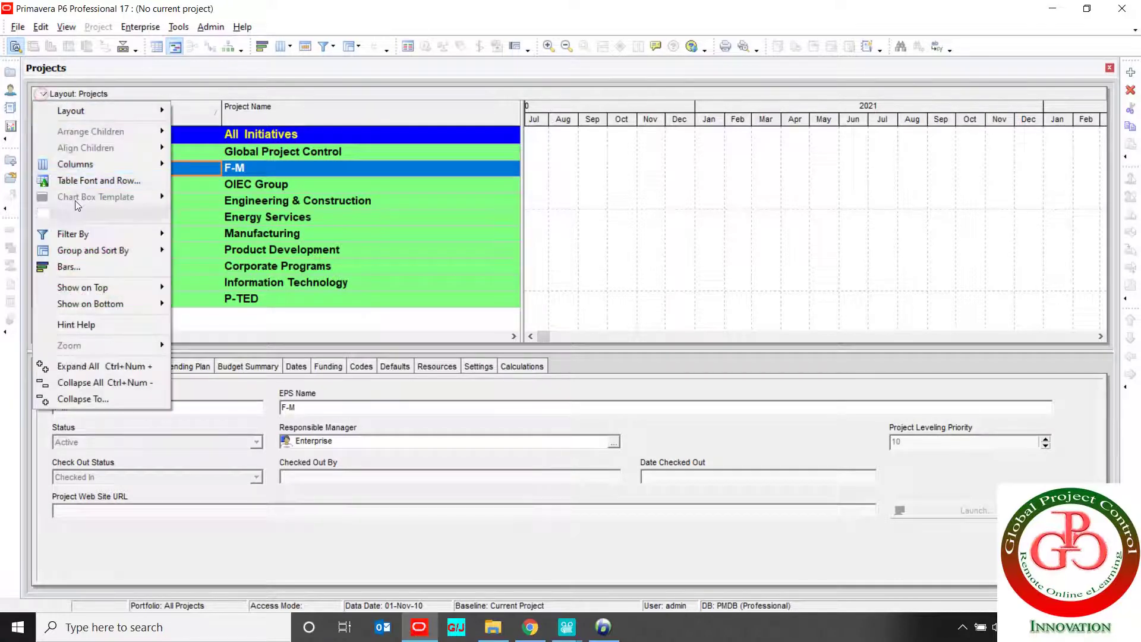
left_click(126, 368)
scroll(176, 250, "up", 3)
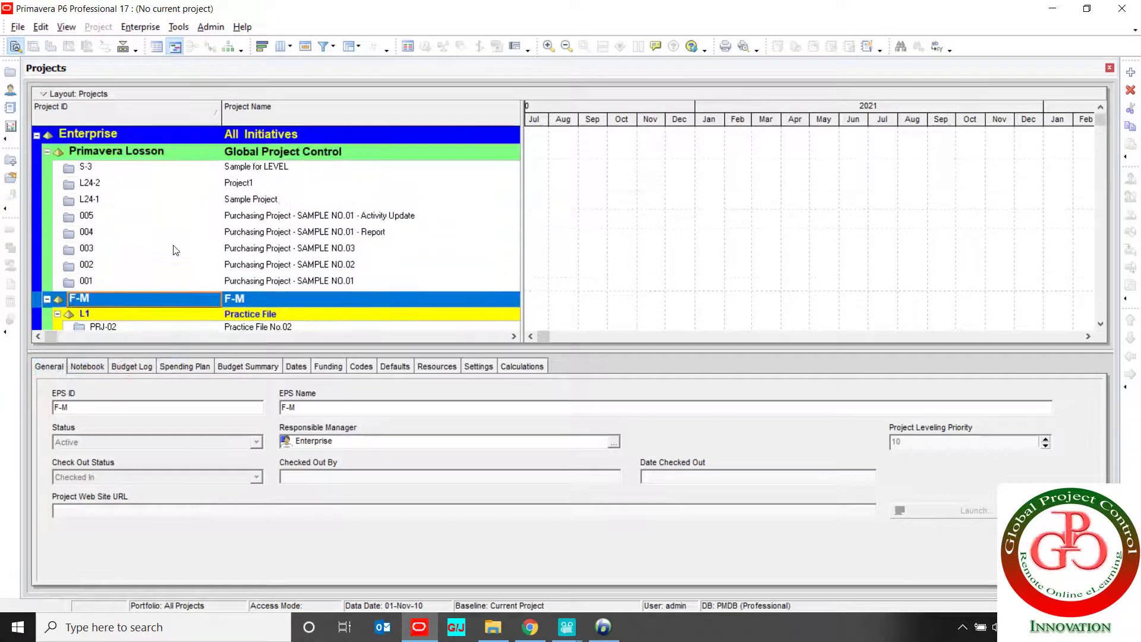
scroll(176, 249, "down", 15)
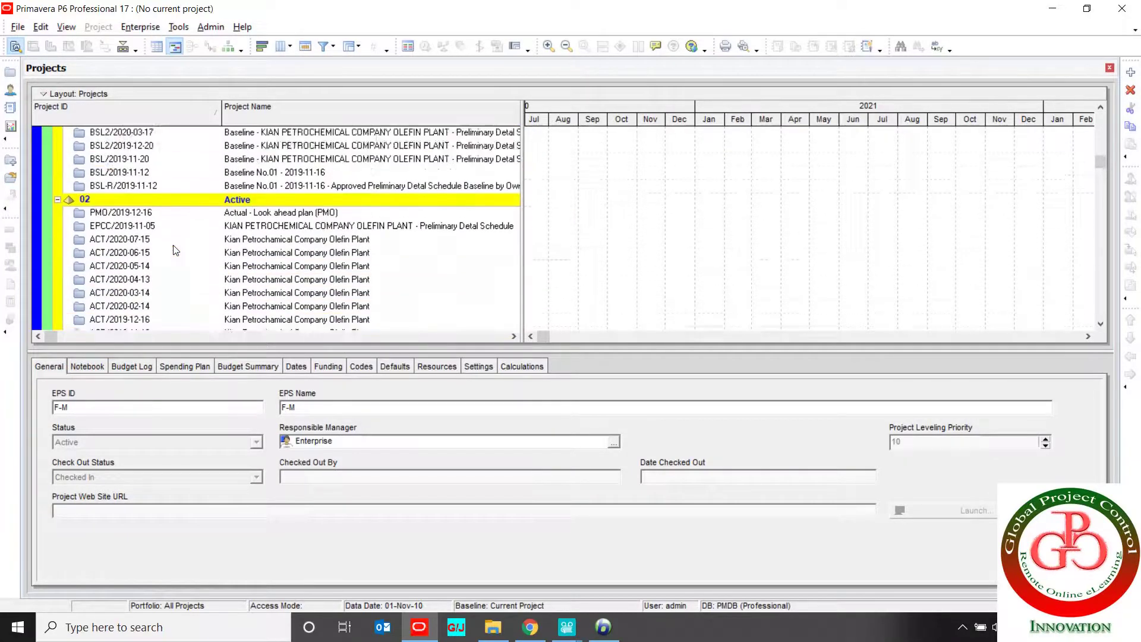
scroll(176, 249, "up", 15)
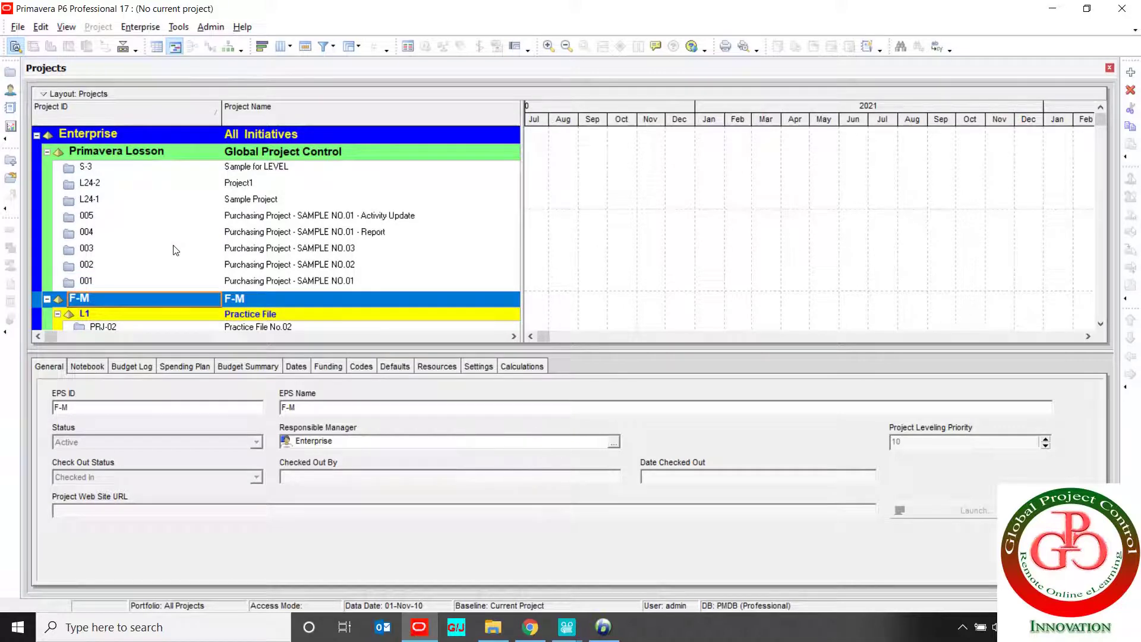
Open the Project Portfolios dialog and add a new user portfolio.
left_click(140, 26)
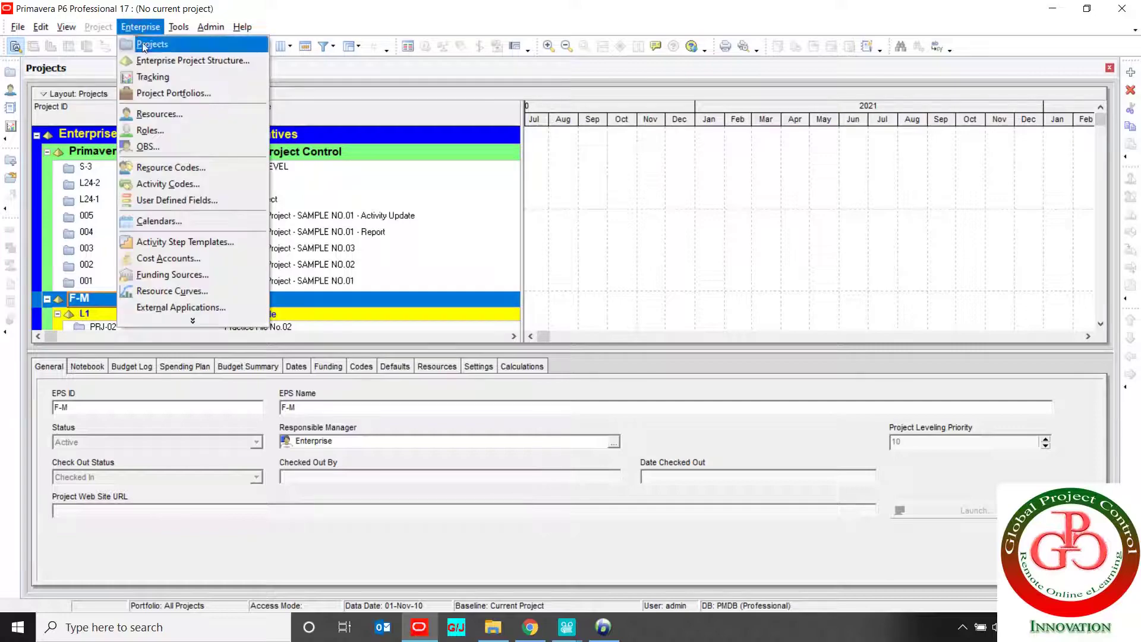
left_click(158, 94)
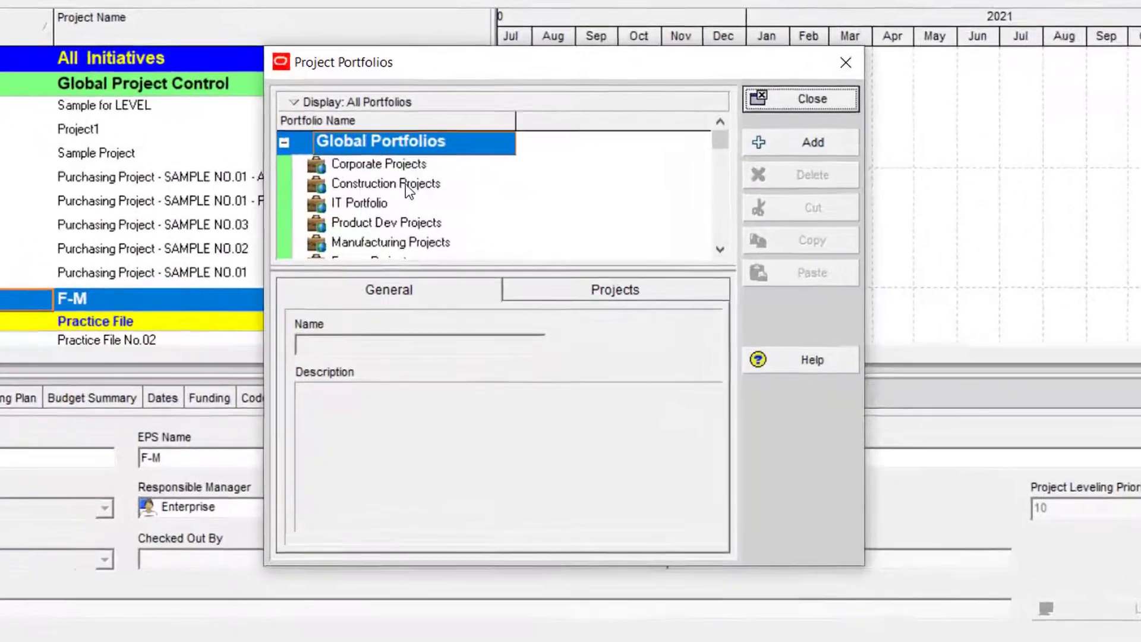
left_click(405, 183)
scroll(402, 178, "down", 2)
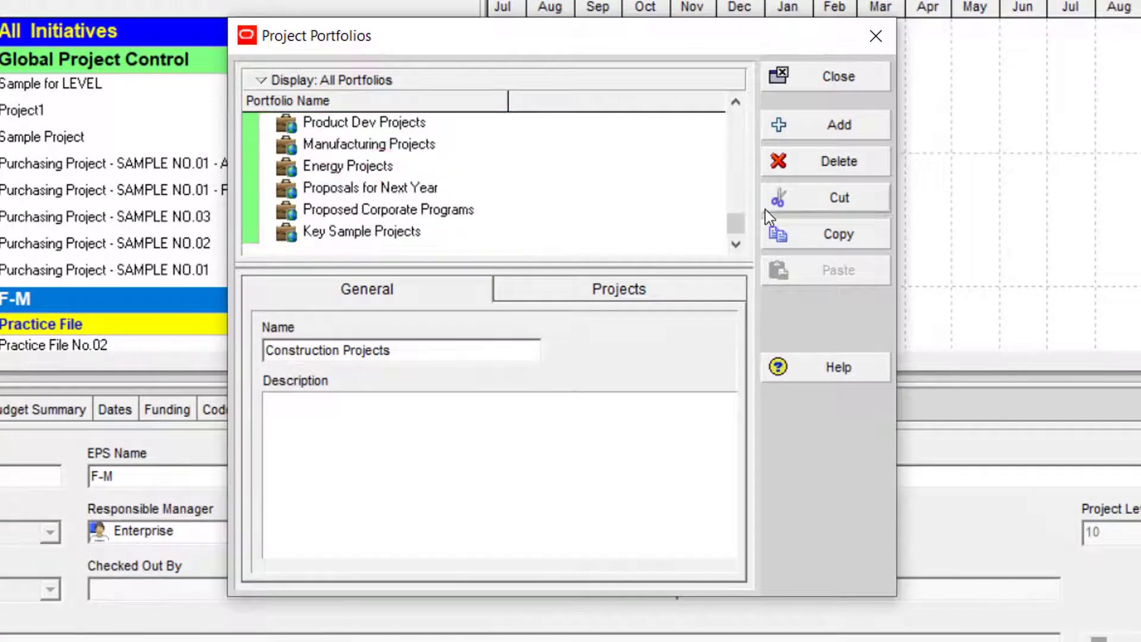
left_click(823, 123)
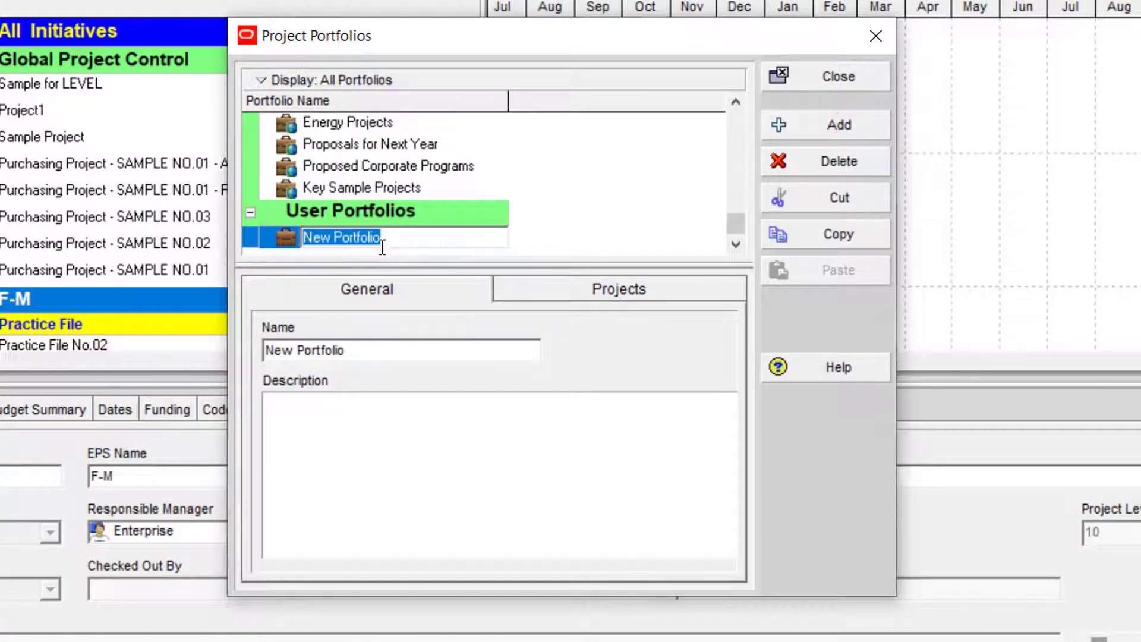
Name the new user portfolio Global Project Control.
type("S")
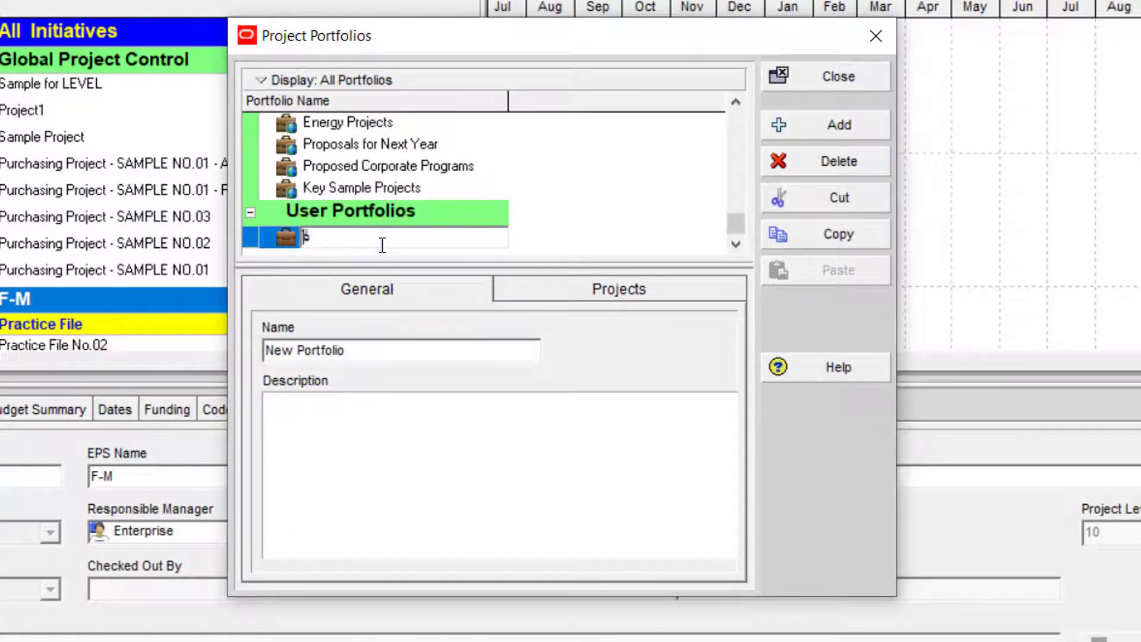
type("حفشم")
key("BackSpace")
key("BackSpace")
key("BackSpace")
key("BackSpace")
key("BackSpace")
type("Global Project")
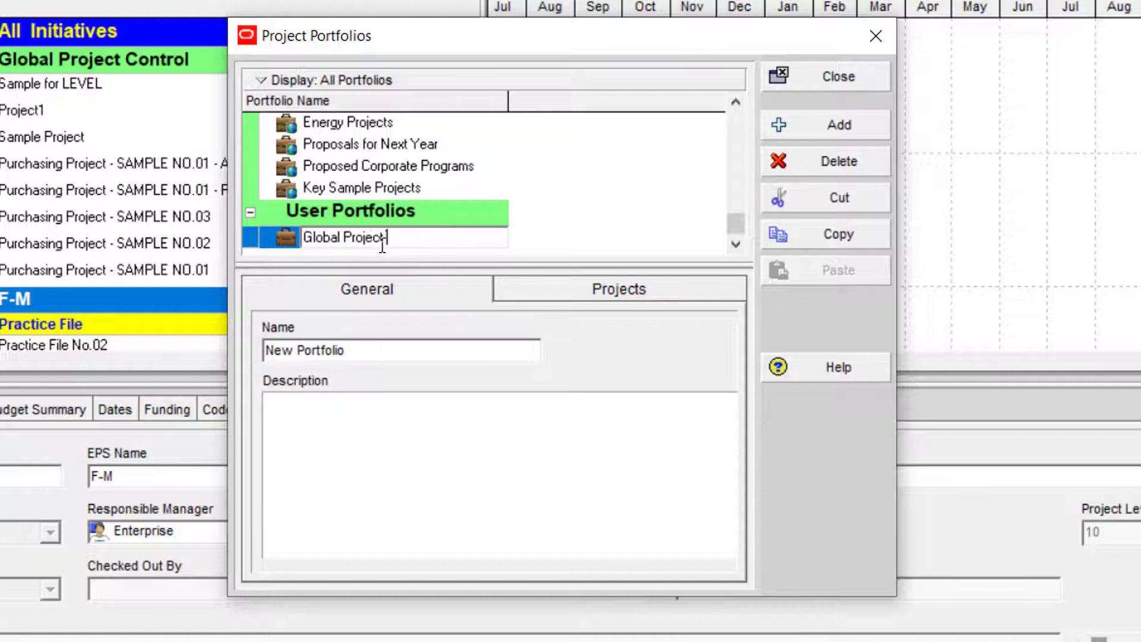
type(" Control")
key("Return")
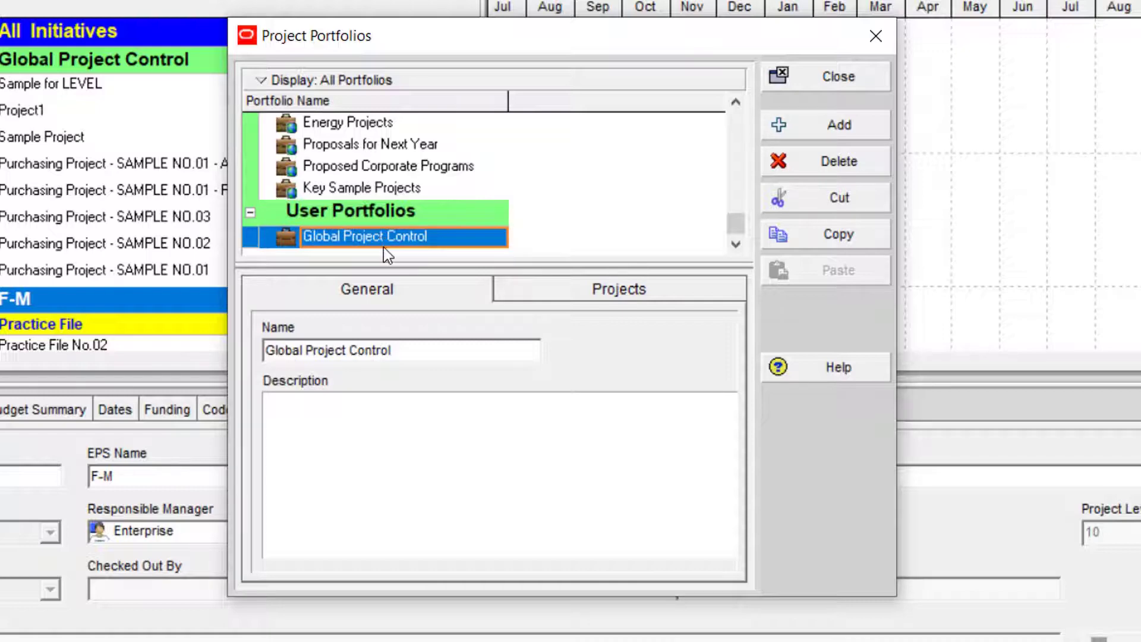
Enter the description "This portfolio include Primavera tutorials" for the Global Project Control portfolio.
left_click(378, 422)
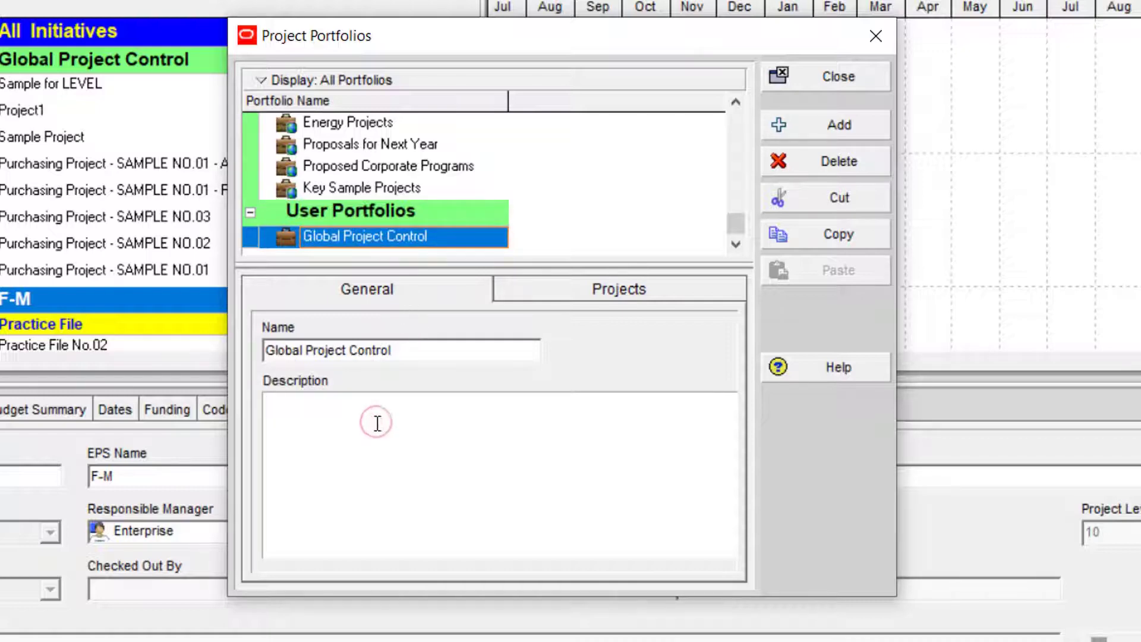
type("This")
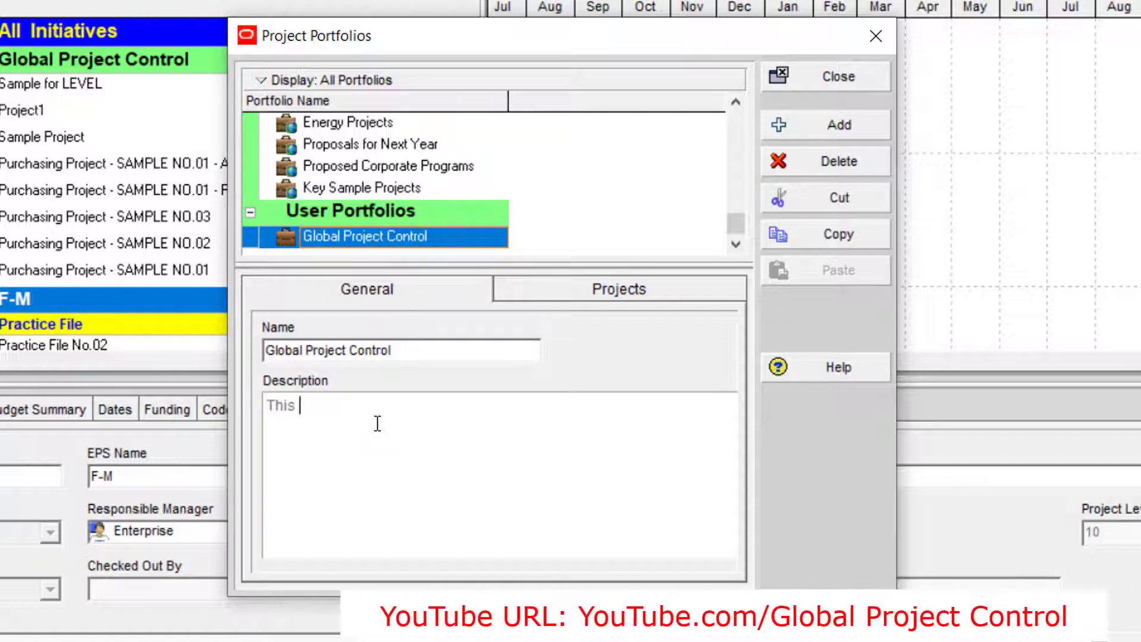
type(" portf")
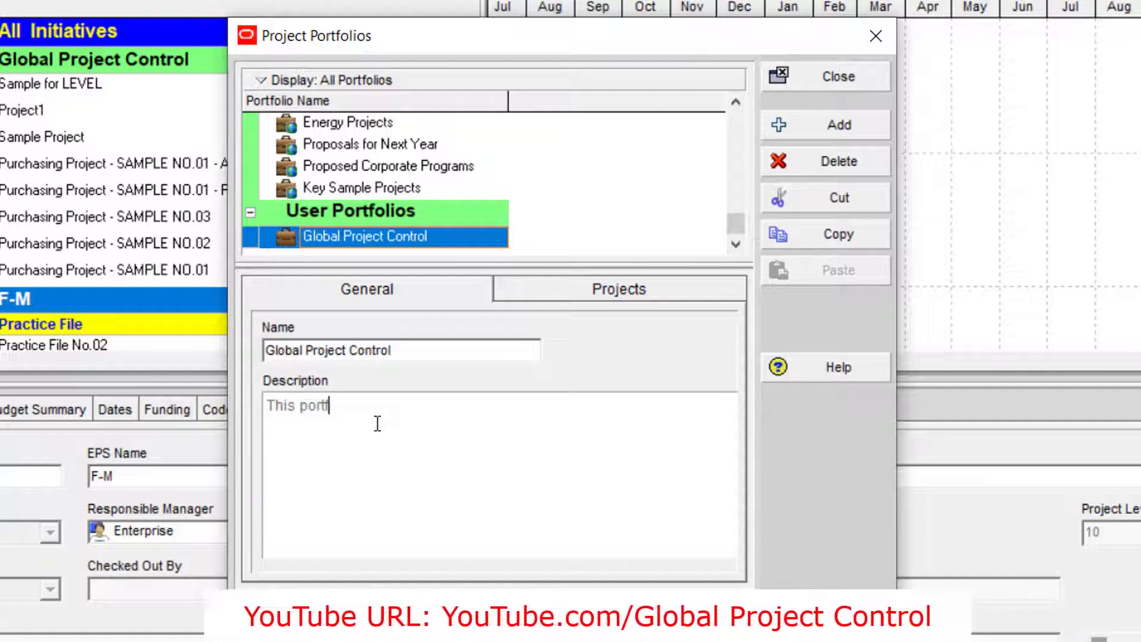
type("olio include")
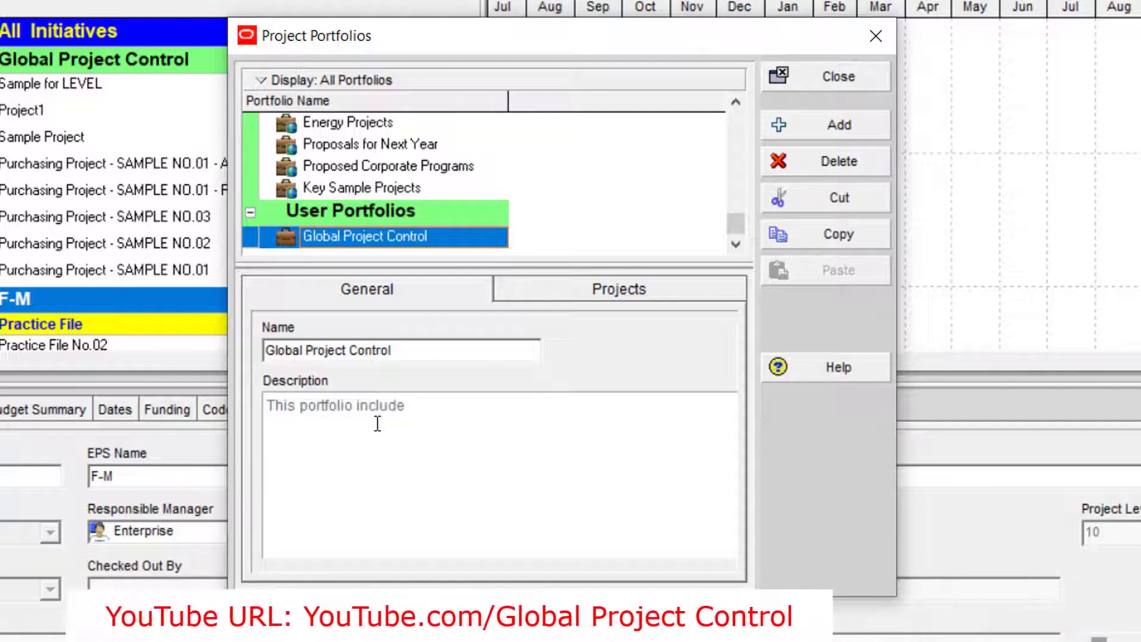
type(" P")
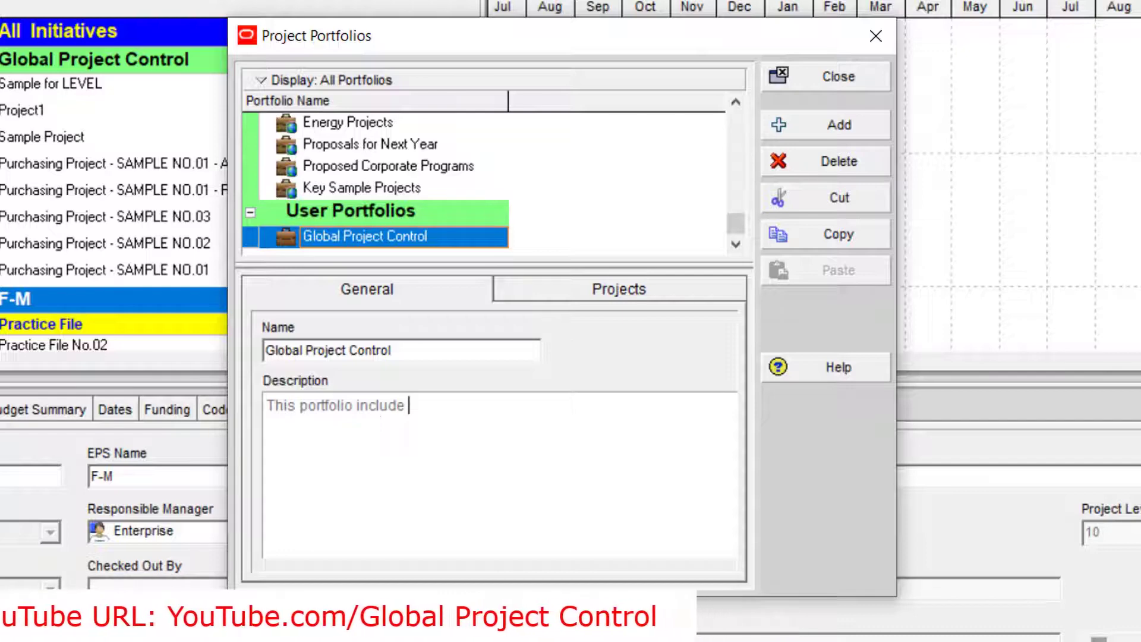
type("rimavera tuto")
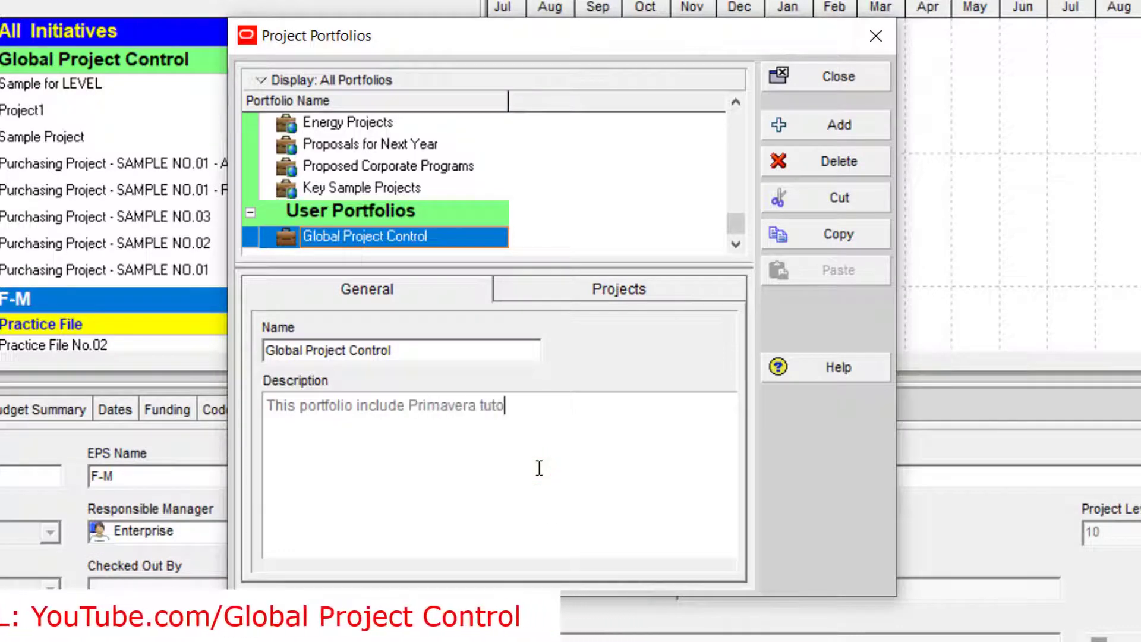
type("rials")
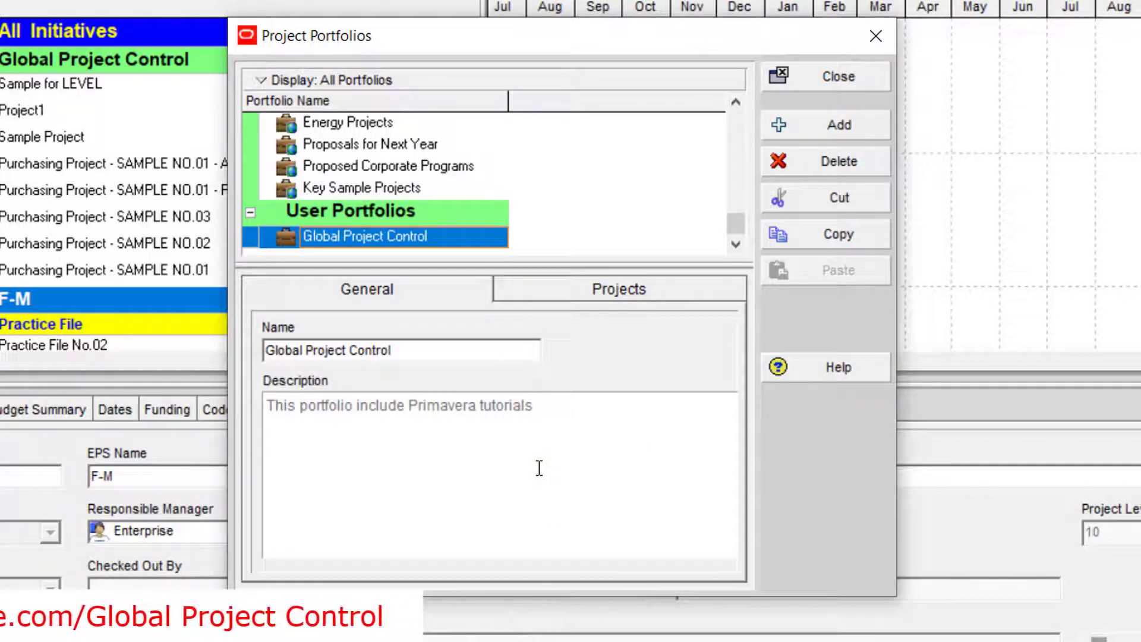
Assign all projects under Primavera Losson, from 001 through L24-2, to the Global Project Control portfolio and close the dialogs.
left_click(609, 294)
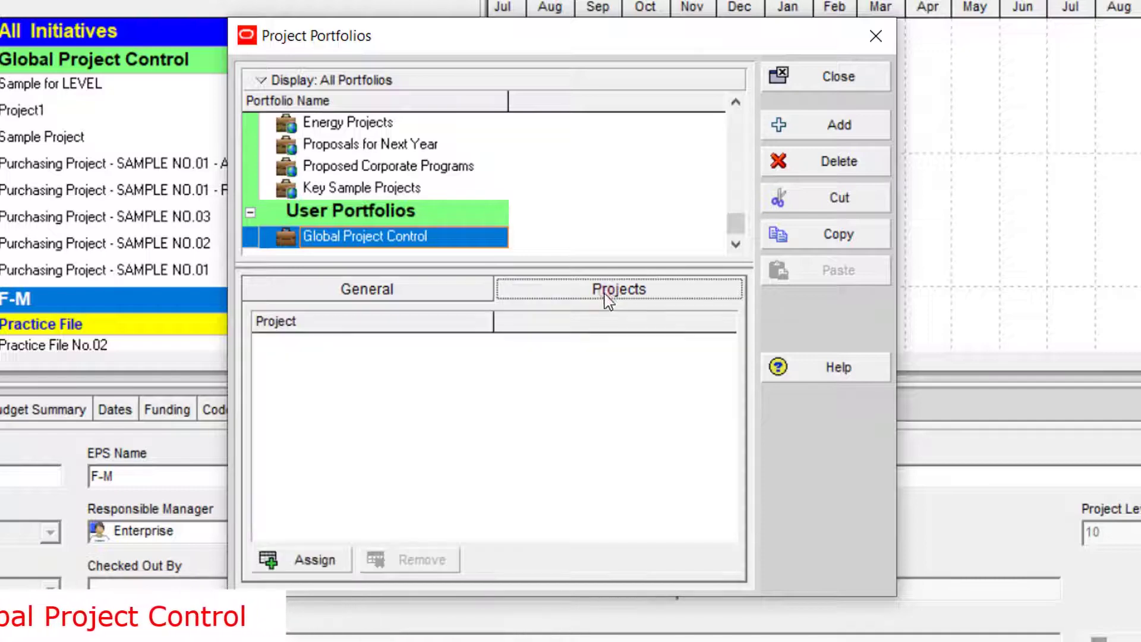
left_click(311, 567)
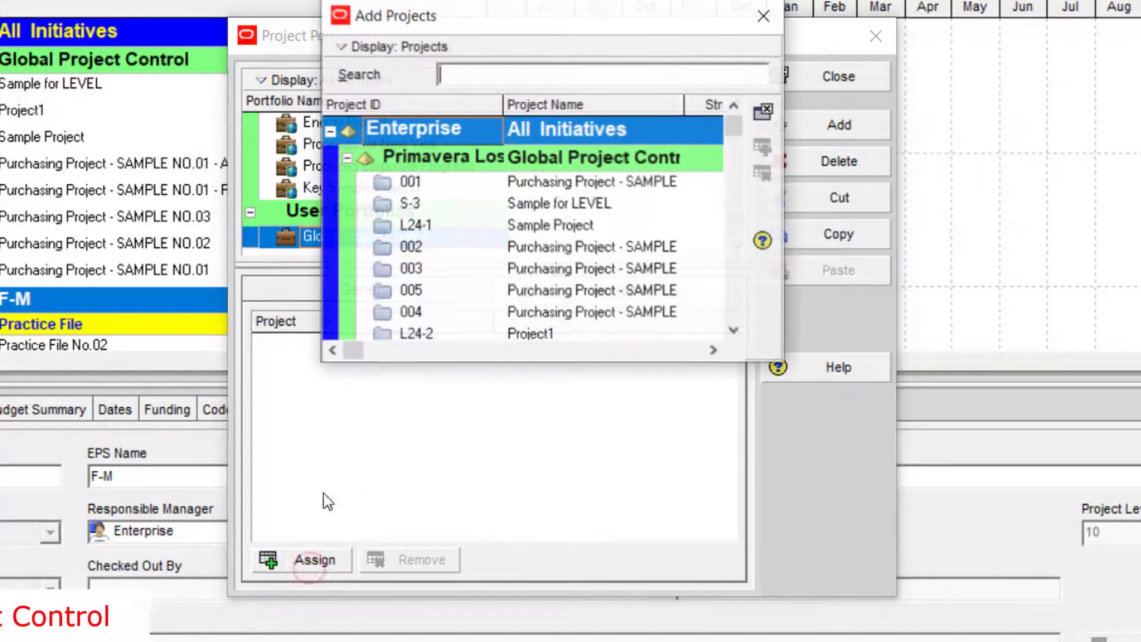
left_click(473, 186)
scroll(523, 243, "down", 3)
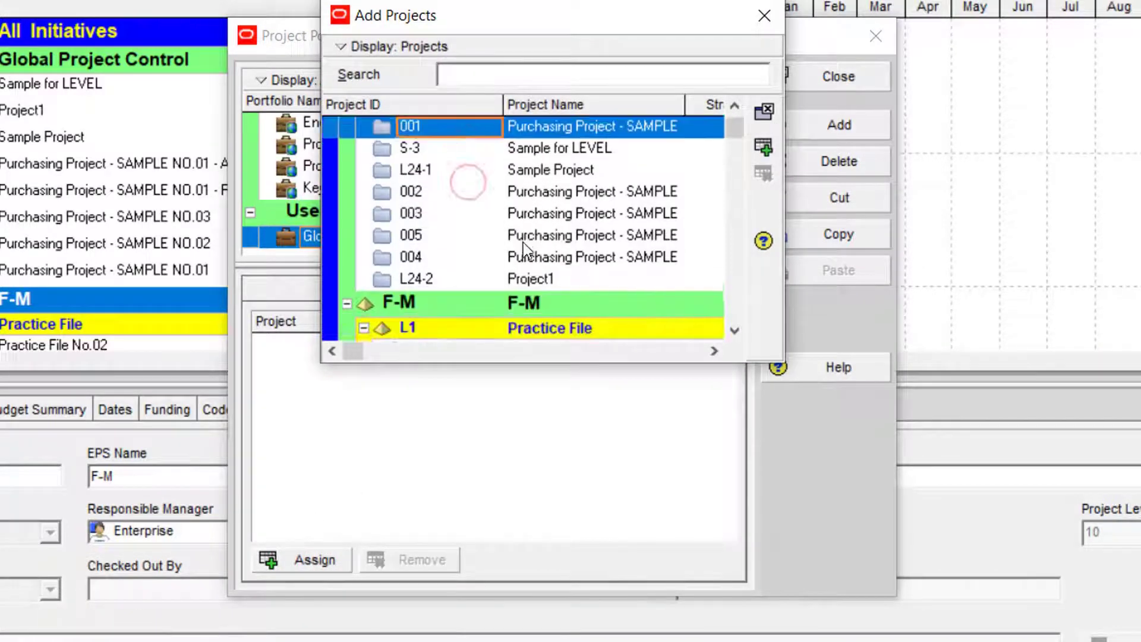
left_click(461, 250, "shift")
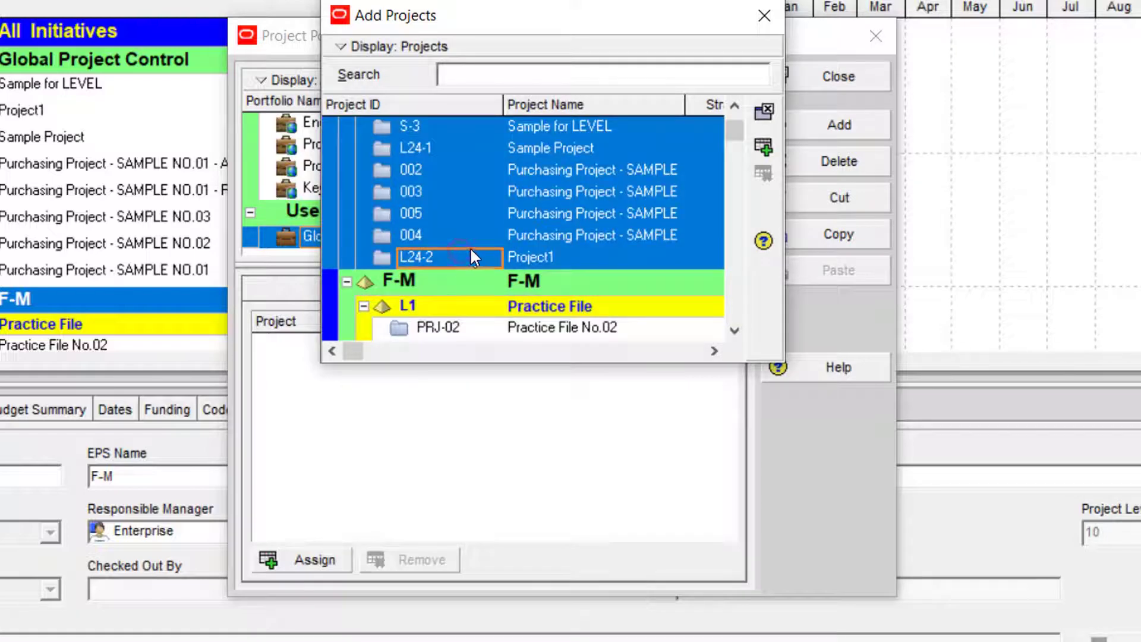
scroll(511, 214, "up", 3)
left_click(764, 147)
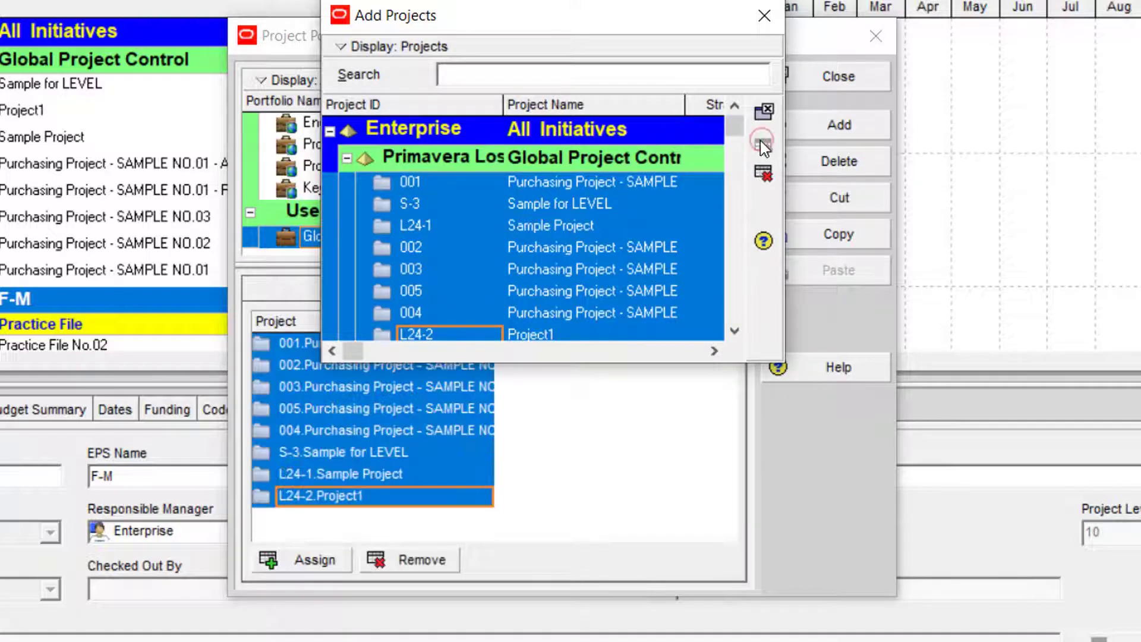
left_click(769, 116)
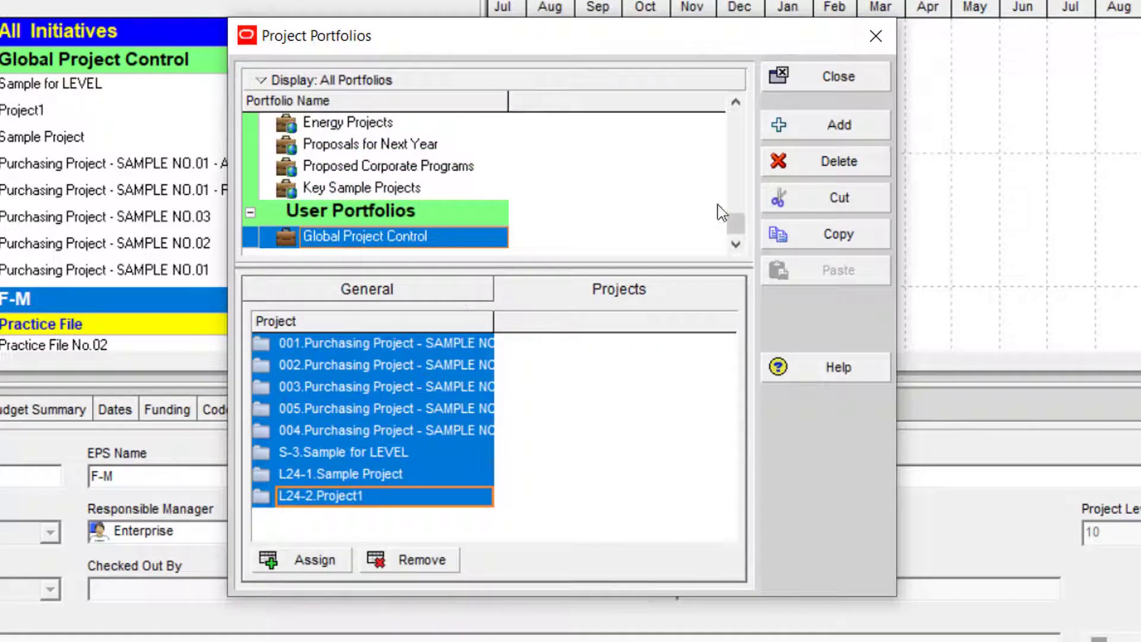
left_click(844, 81)
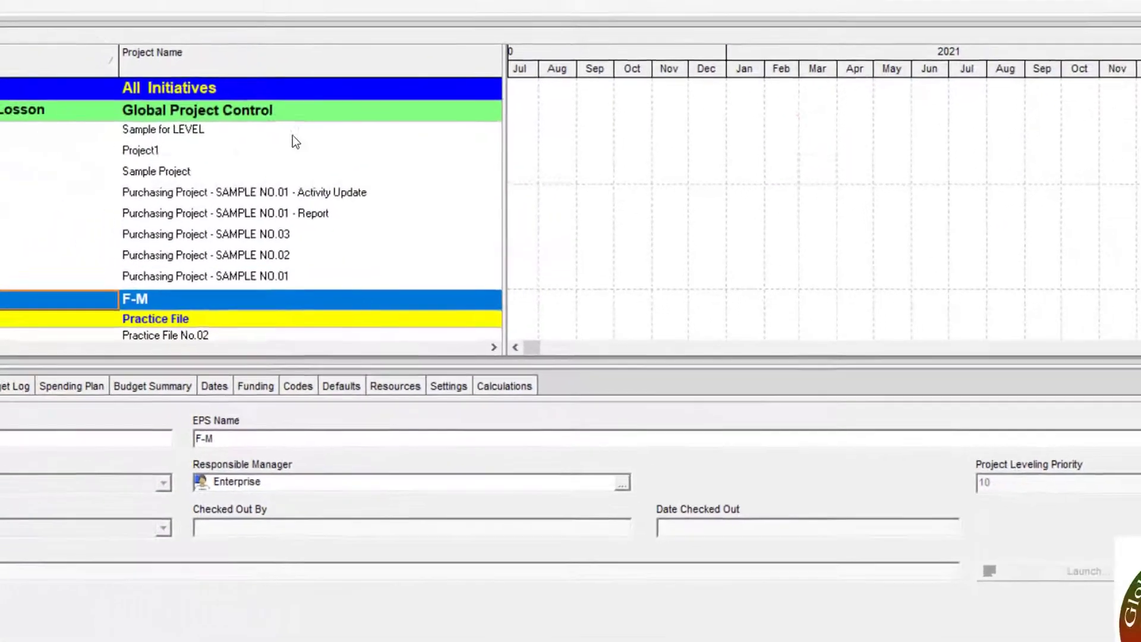
Switch the displayed portfolio from All Projects to the Global Project Control user portfolio.
left_click(285, 171)
scroll(167, 246, "down", 3)
scroll(167, 245, "up", 3)
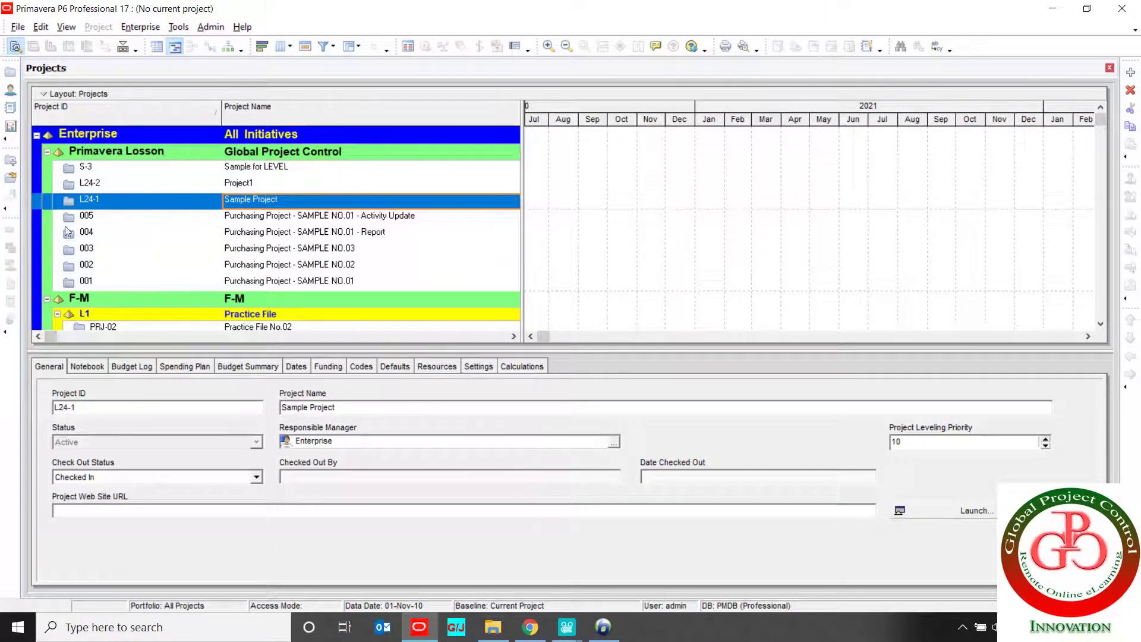
left_click(18, 28)
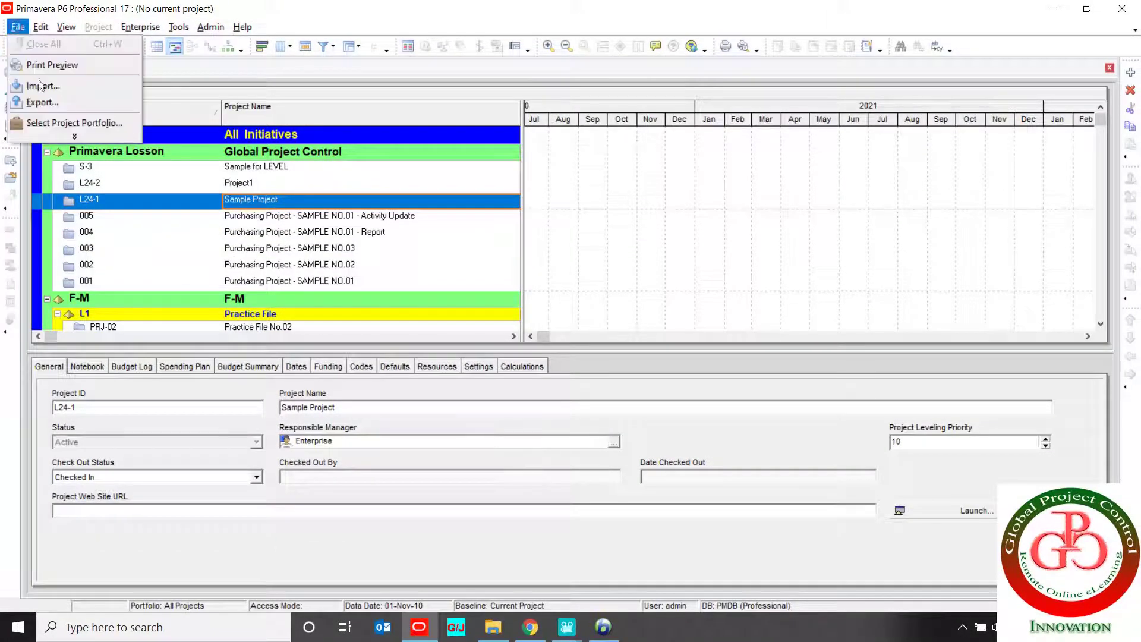
left_click(48, 123)
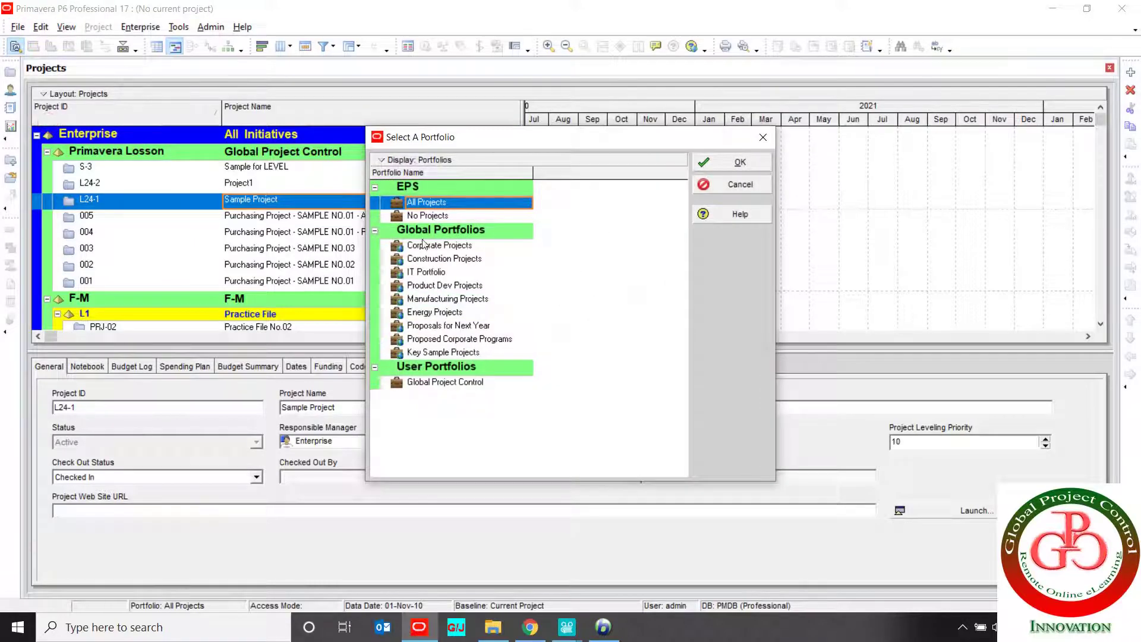
left_click(434, 382)
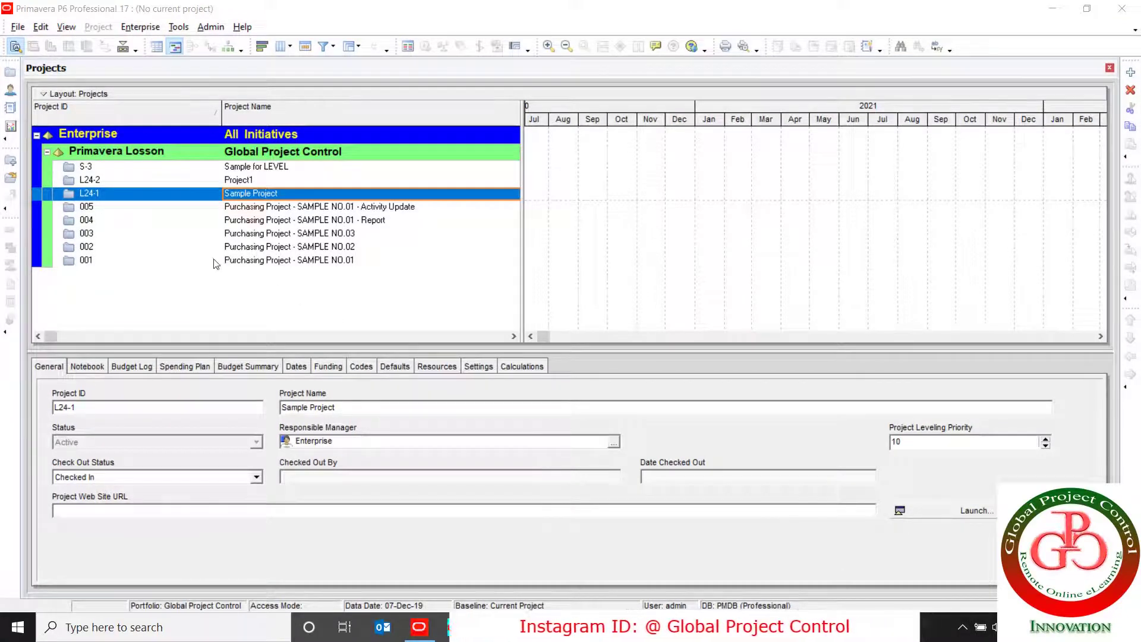
Go through projects 005 to 001 in the portfolio's list and sort the list by Project ID in ascending order.
left_click(227, 208)
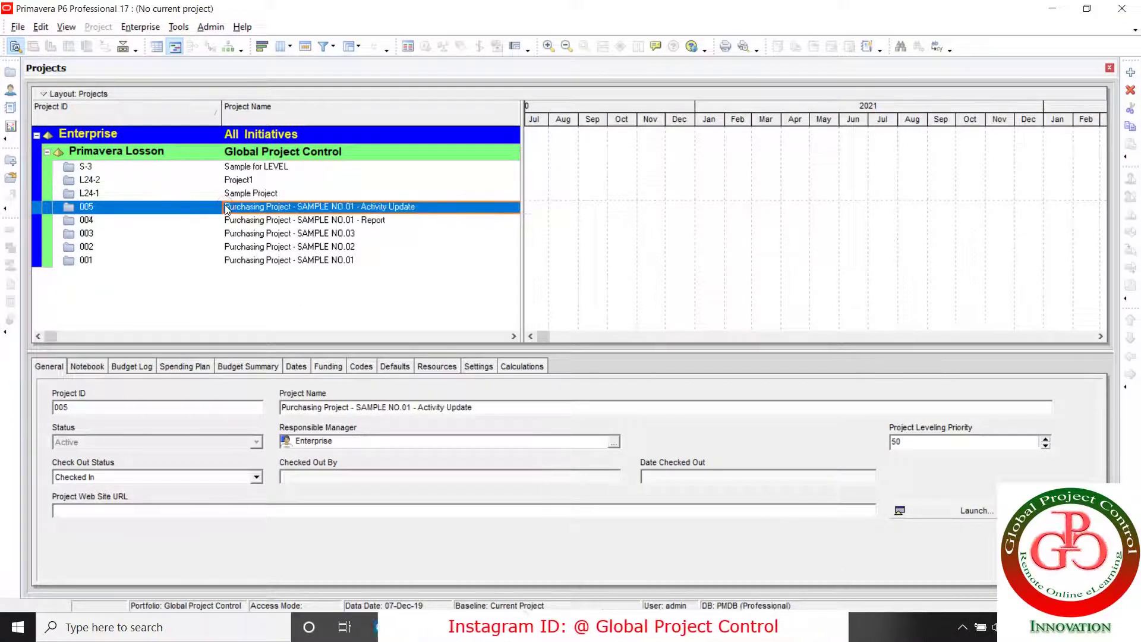
left_click(226, 220)
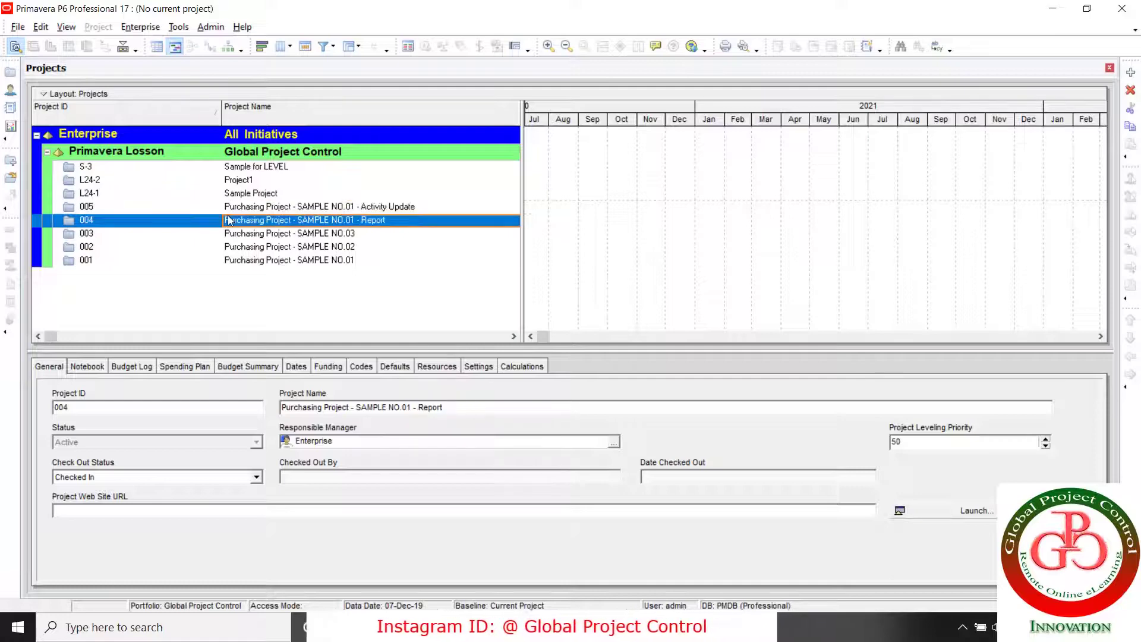
left_click(233, 234)
left_click(236, 248)
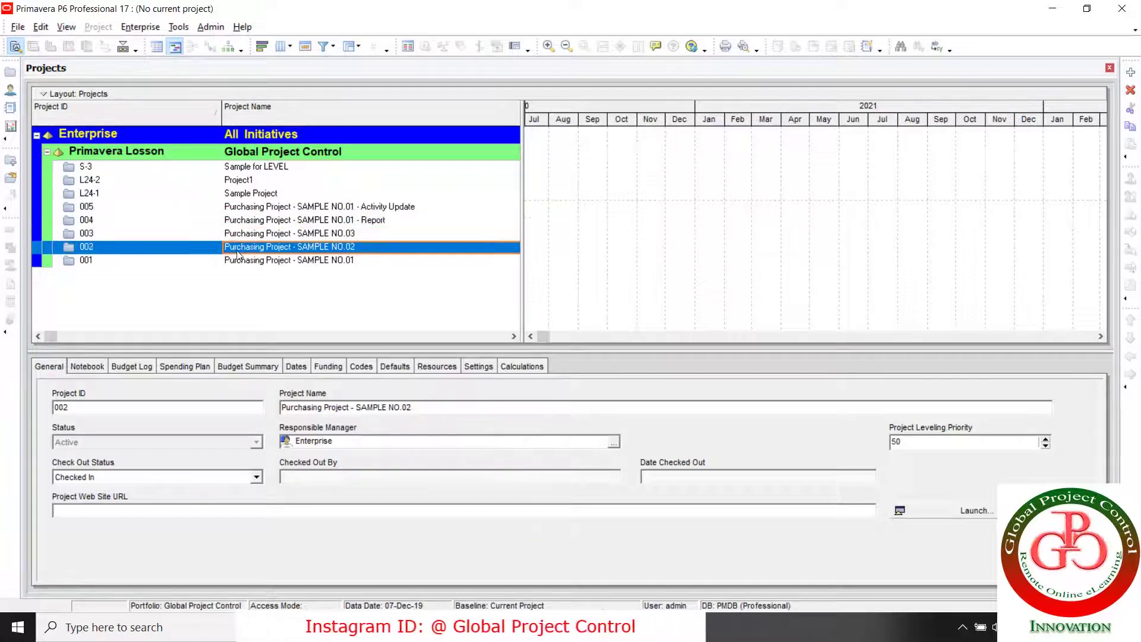
left_click(237, 262)
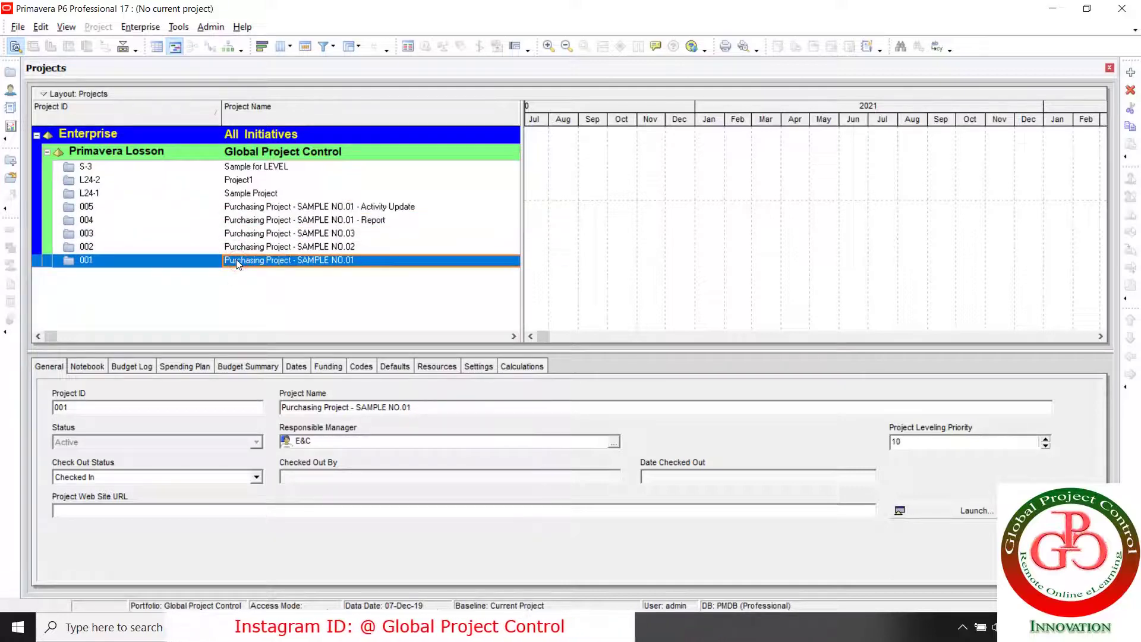
left_click(79, 117)
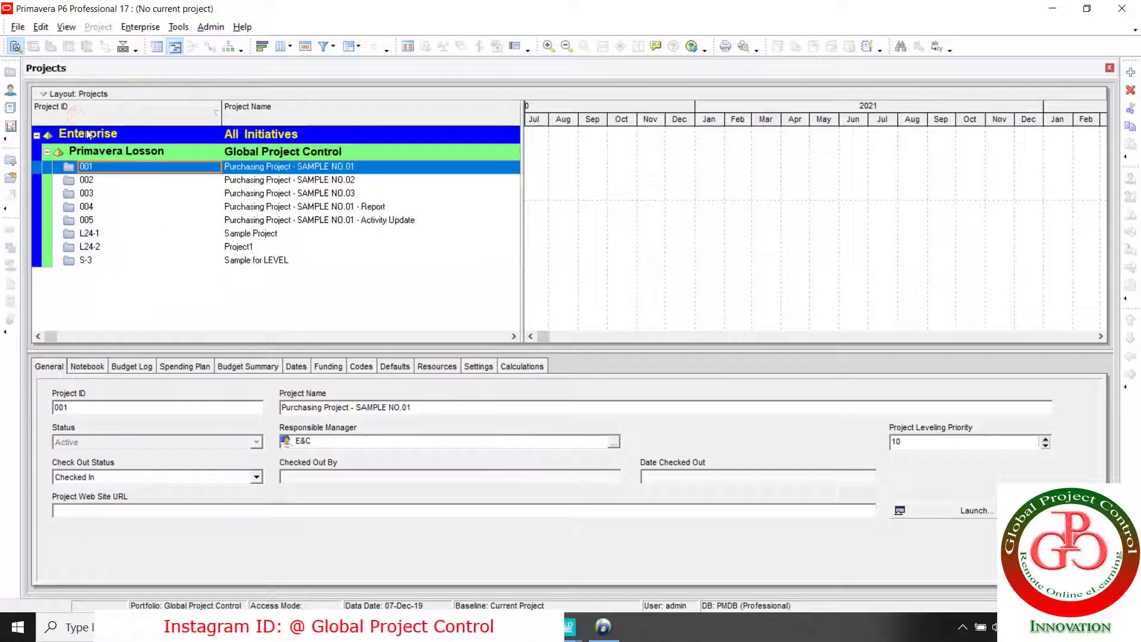
Review the portfolio's projects from 001 to S-3 and the Enterprise EPS node above them.
left_click(277, 181)
left_click(271, 167)
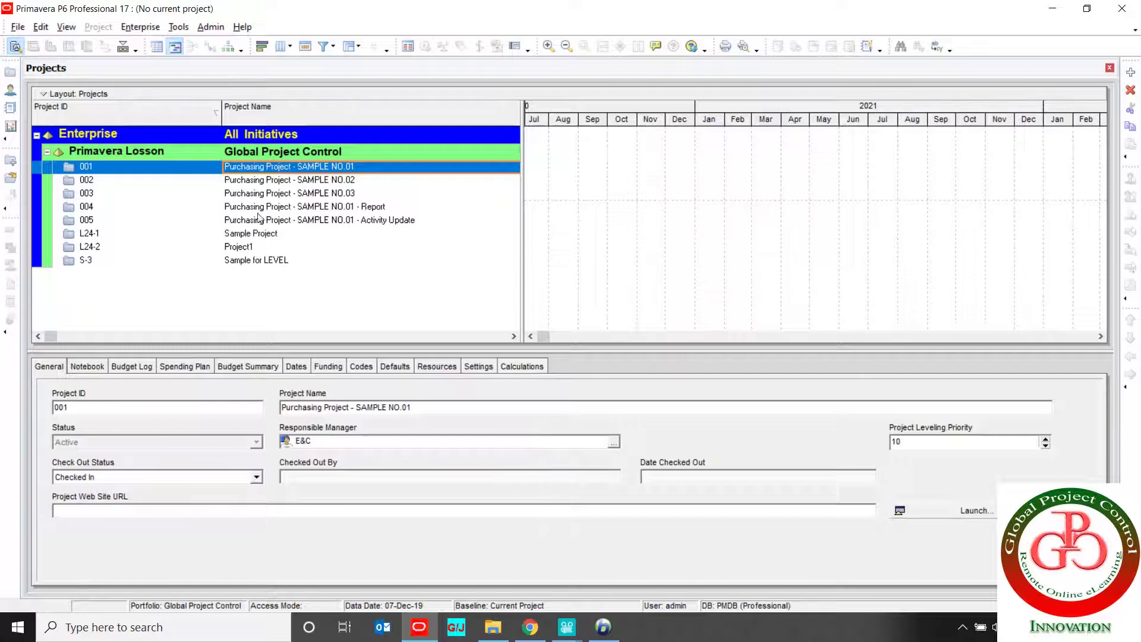
left_click(255, 262)
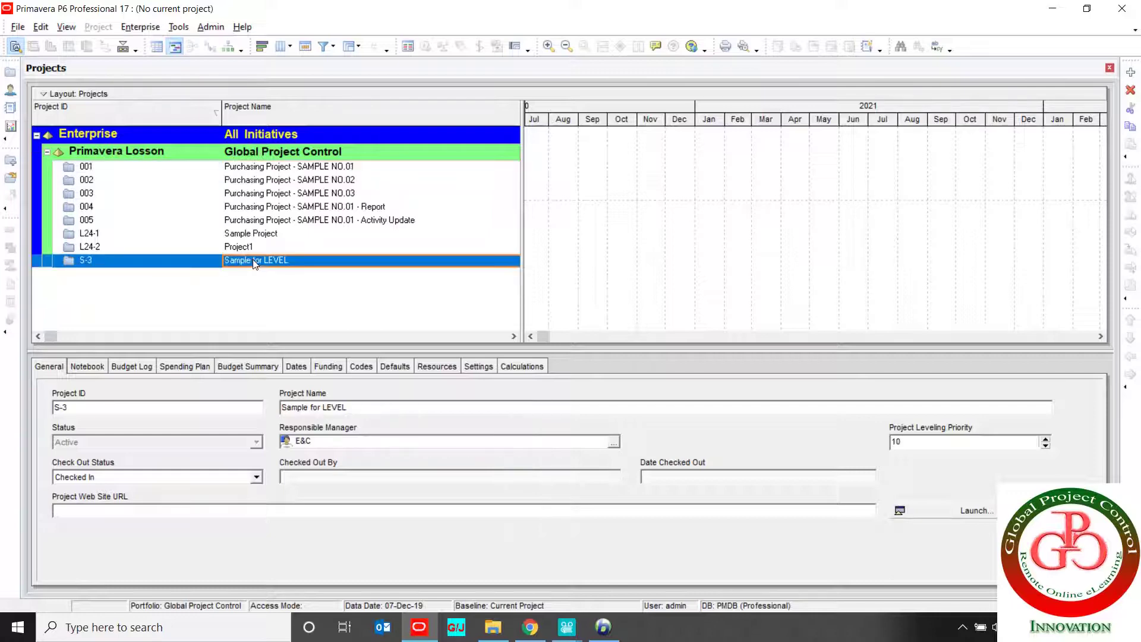
left_click(262, 170, "shift")
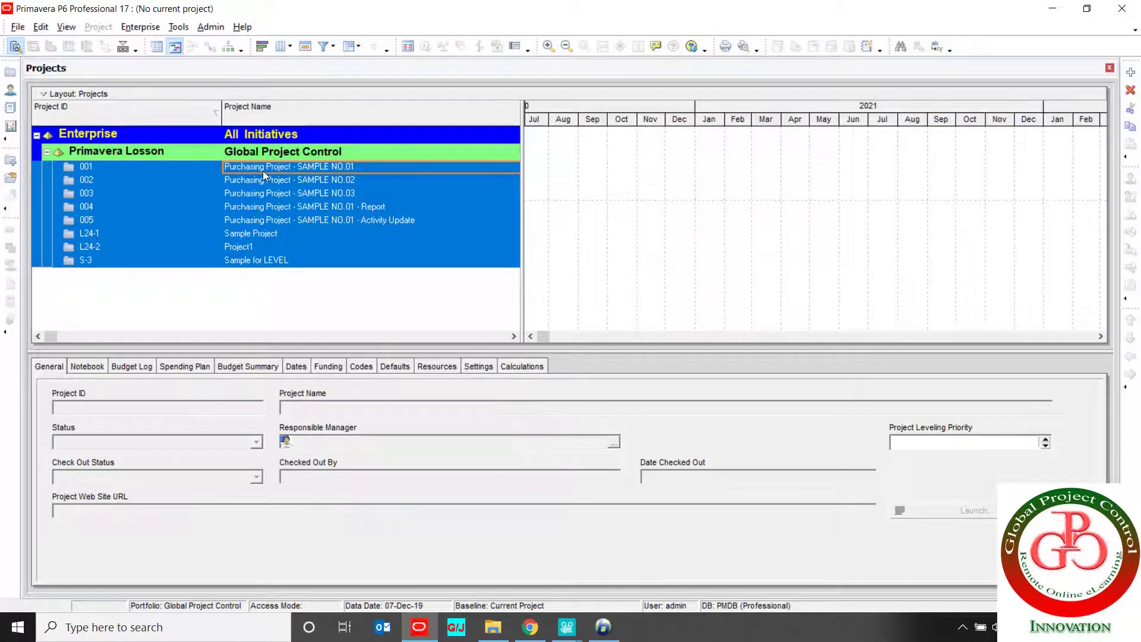
left_click(166, 170)
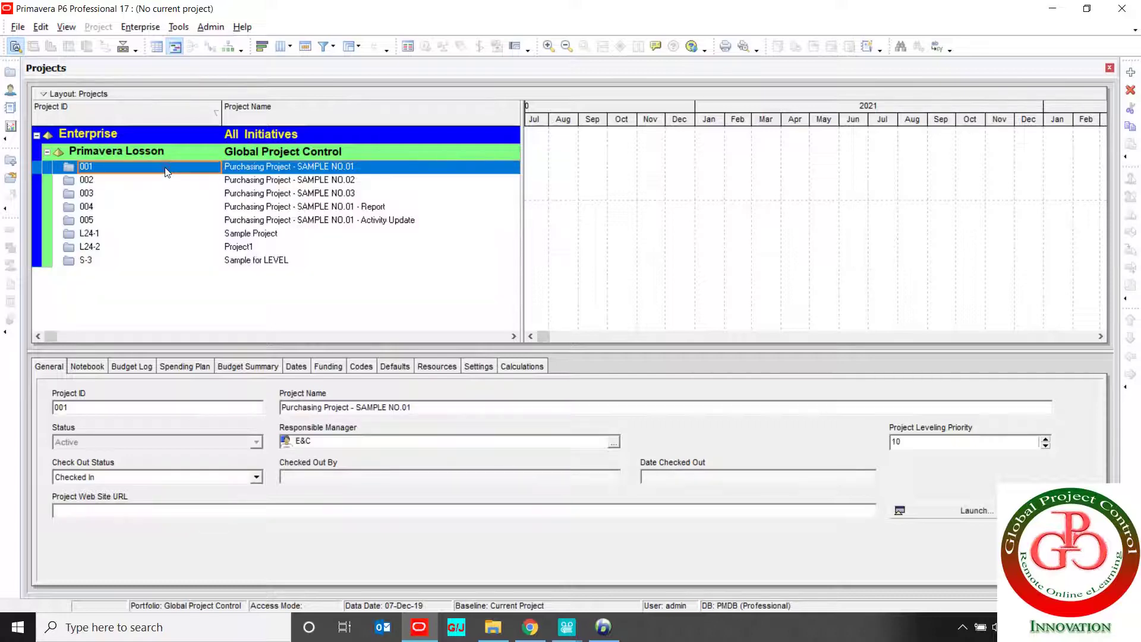
left_click(112, 133)
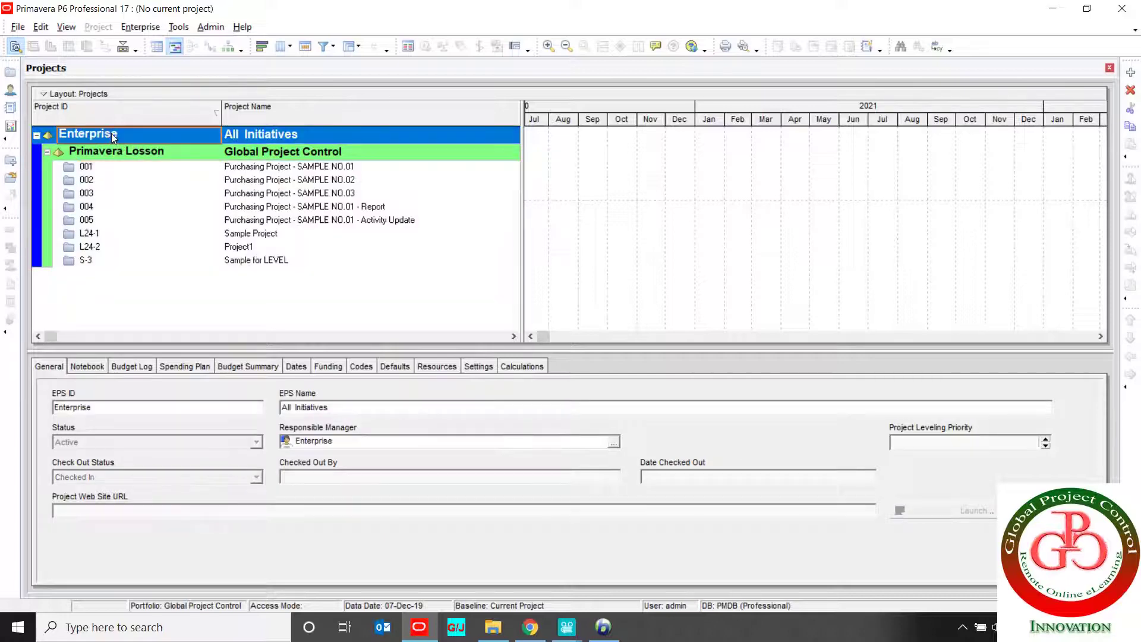
Open the Enterprise Project Structure and look through its EPS nodes from Enterprise downward.
left_click(141, 26)
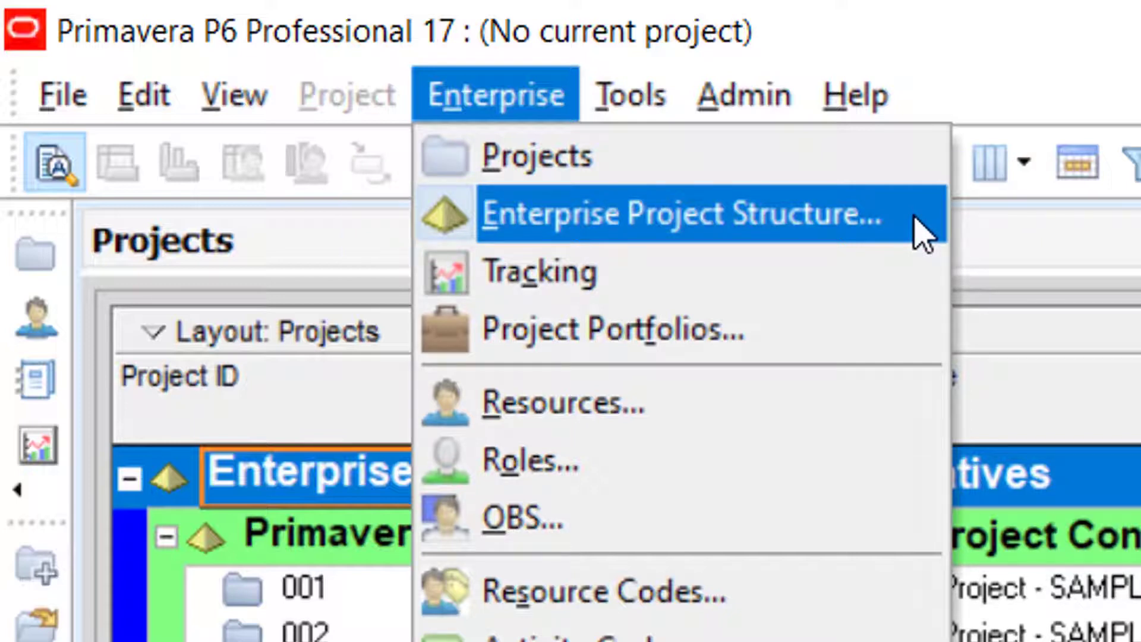
left_click(889, 218)
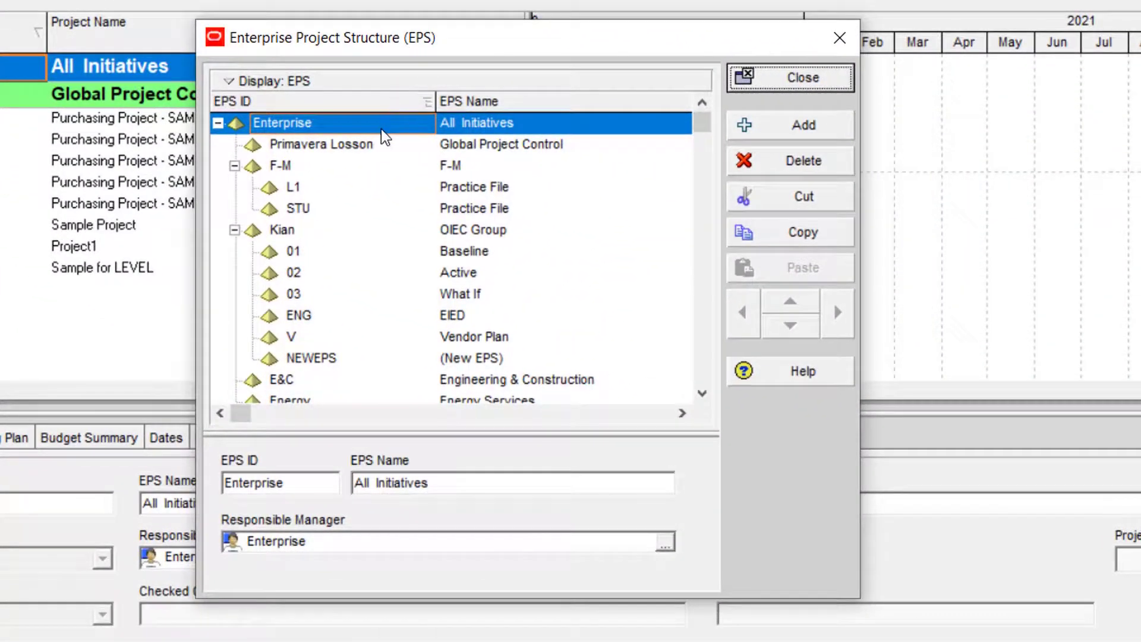
left_click(385, 205)
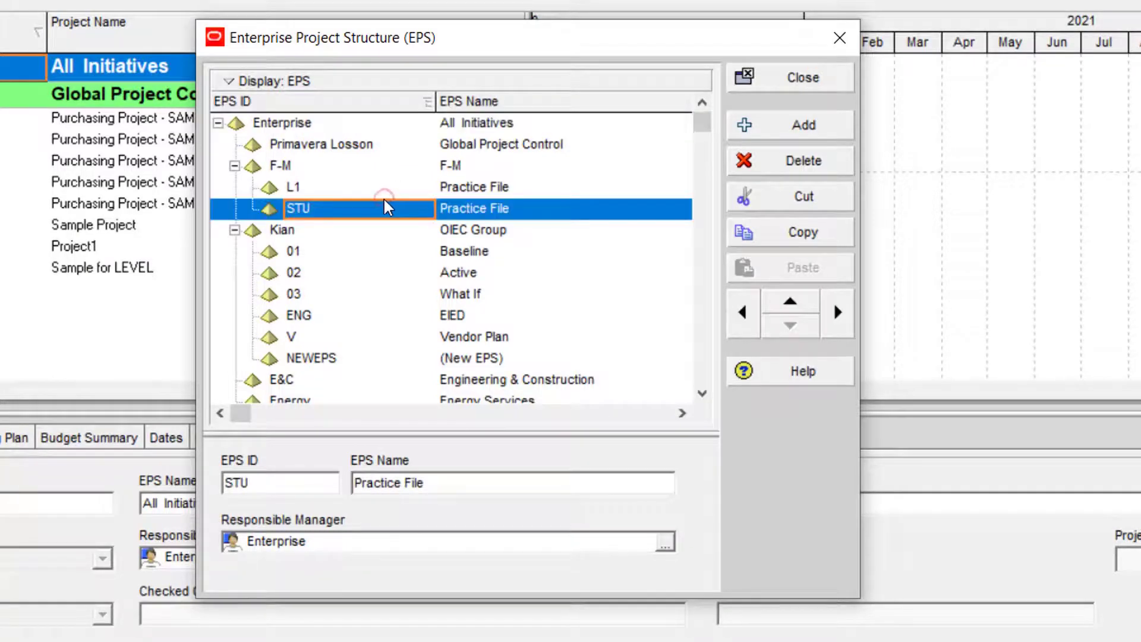
scroll(387, 204, "down", 3)
scroll(387, 207, "down", 1)
scroll(388, 207, "up", 4)
Collapse the F-M, Kian, ProdDev, Corporate, IT and P-TED nodes in the EPS hierarchy.
left_click(235, 167)
left_click(235, 187)
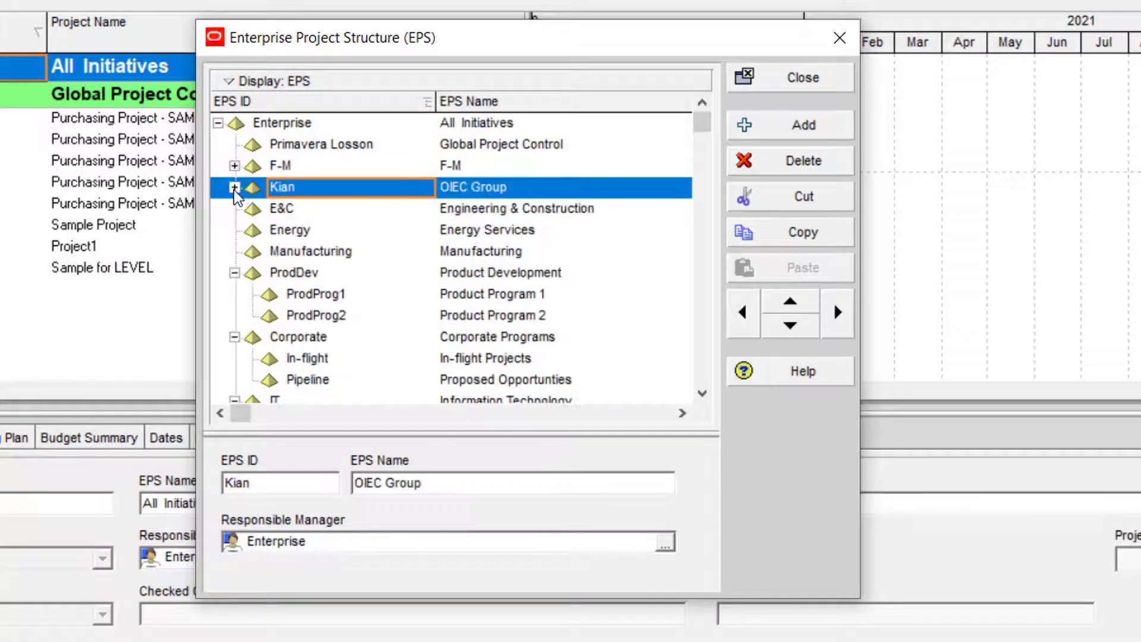
left_click(235, 272)
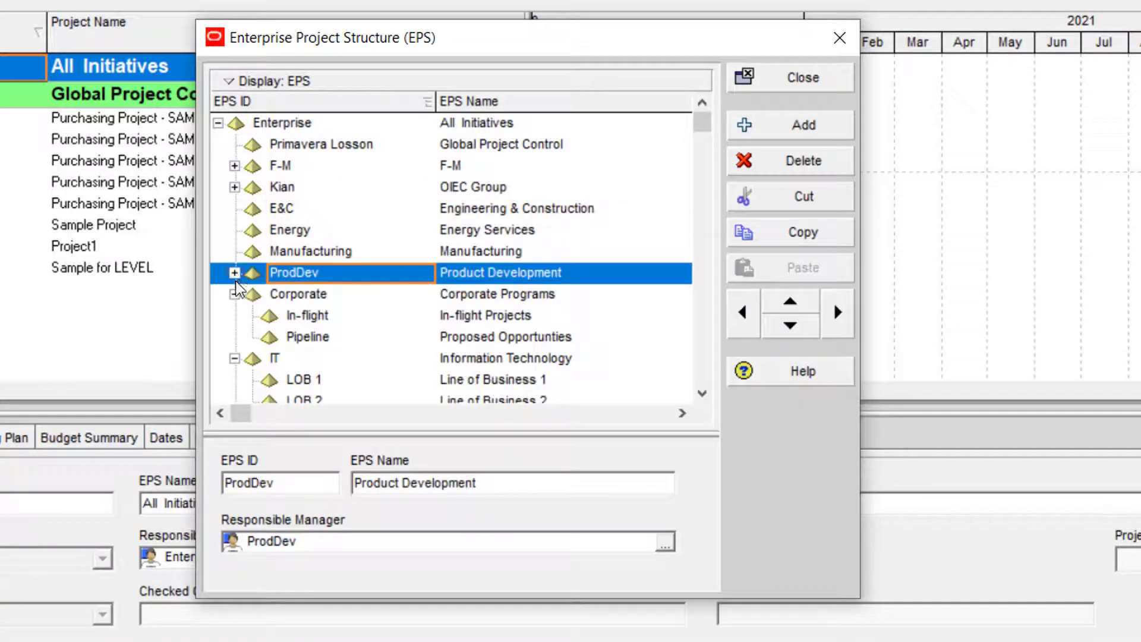
left_click(235, 294)
left_click(235, 316)
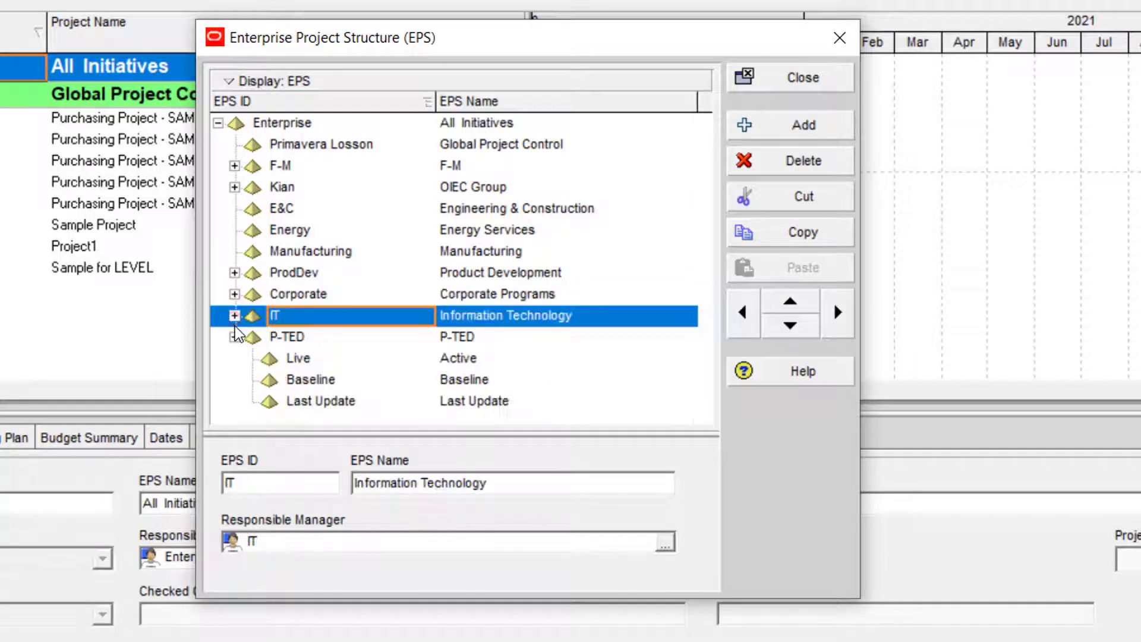
left_click(235, 337)
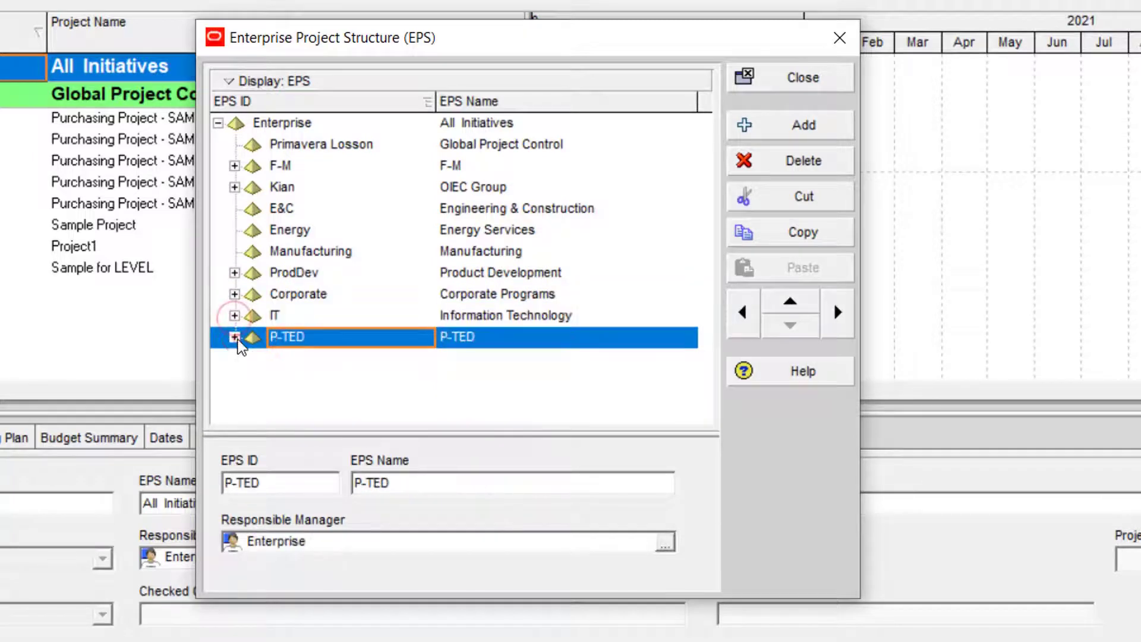
Expand the ProdDev, Corporate and Kian nodes and select the 01 Baseline node under Kian.
left_click(299, 303)
left_click(235, 273)
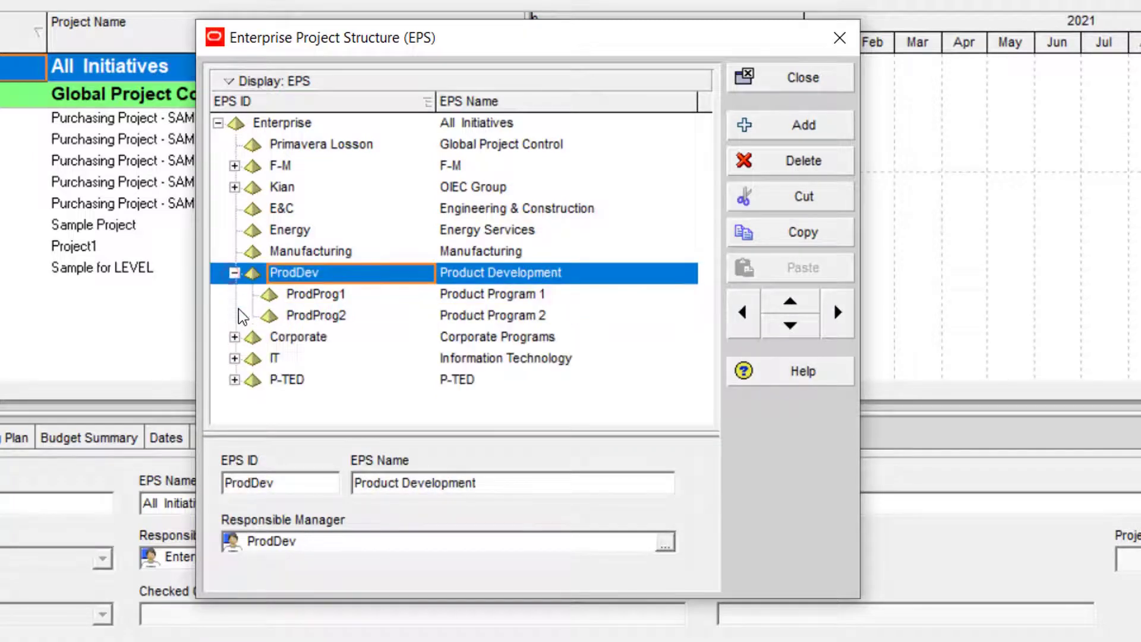
left_click(234, 337)
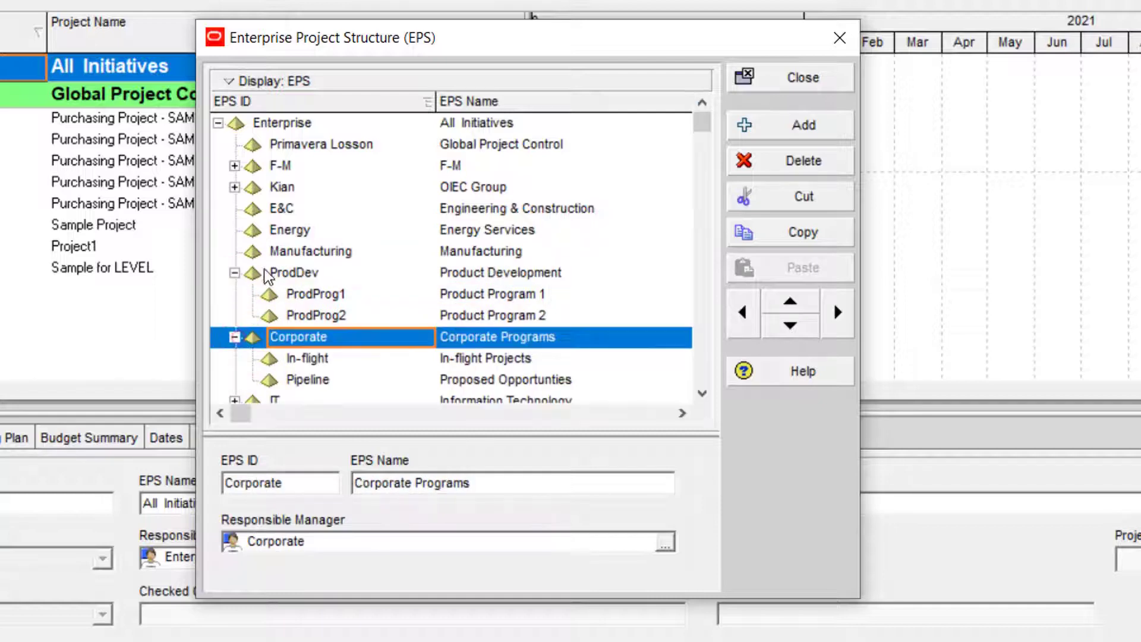
left_click(235, 187)
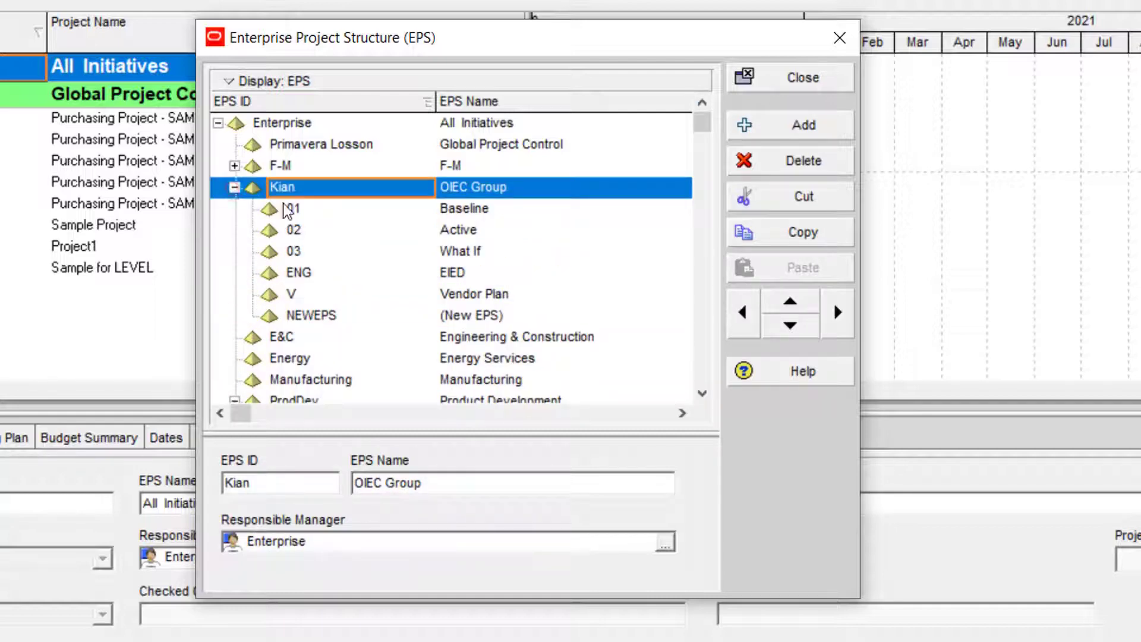
left_click(336, 217)
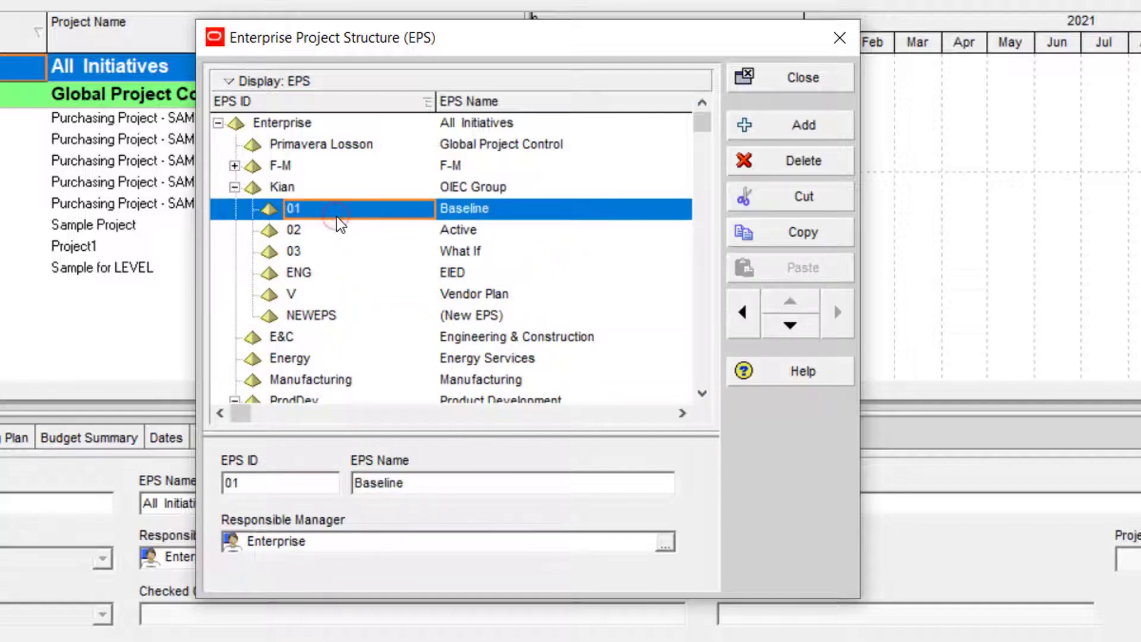
Show the EPS hierarchy in Chart View and widen the dialog on both sides to view the whole chart.
left_click(266, 83)
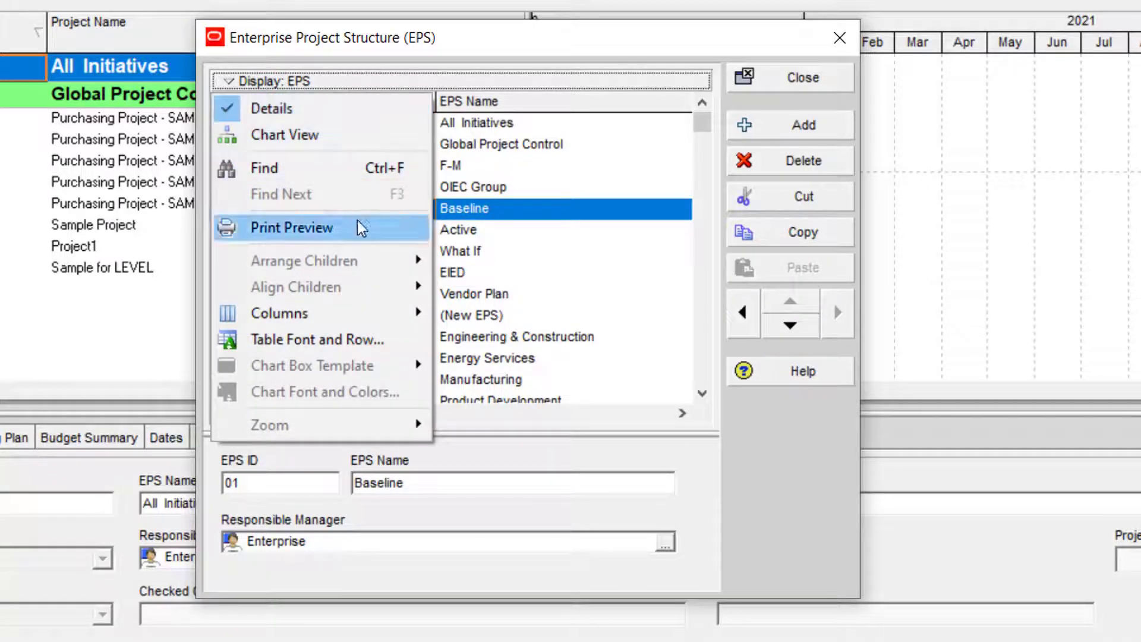
mouse_move(384, 321)
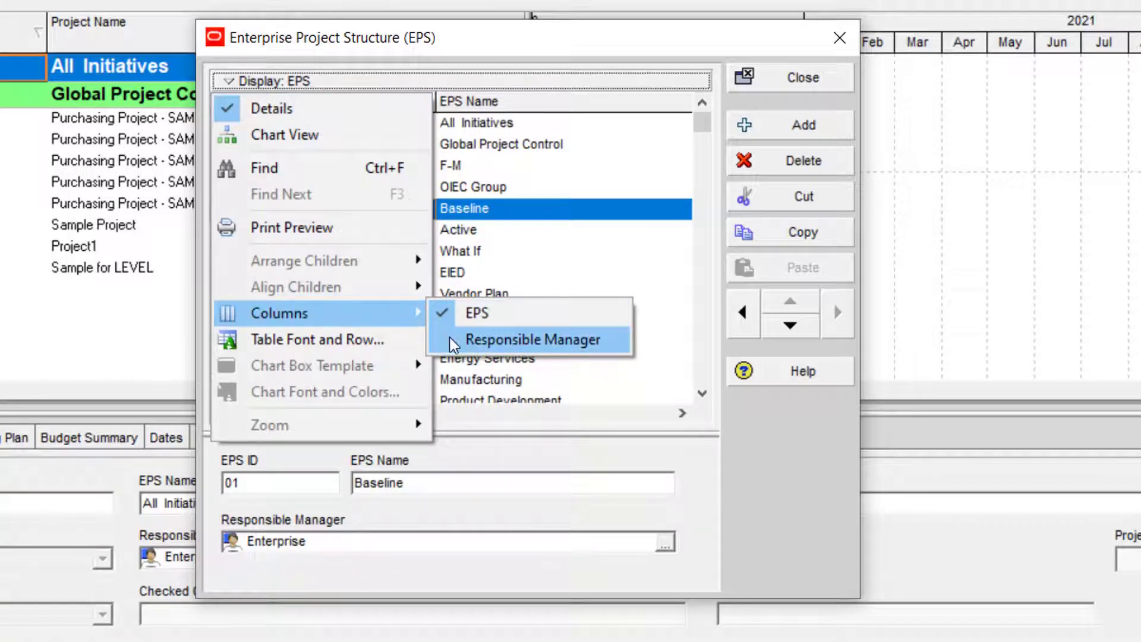
left_click(309, 137)
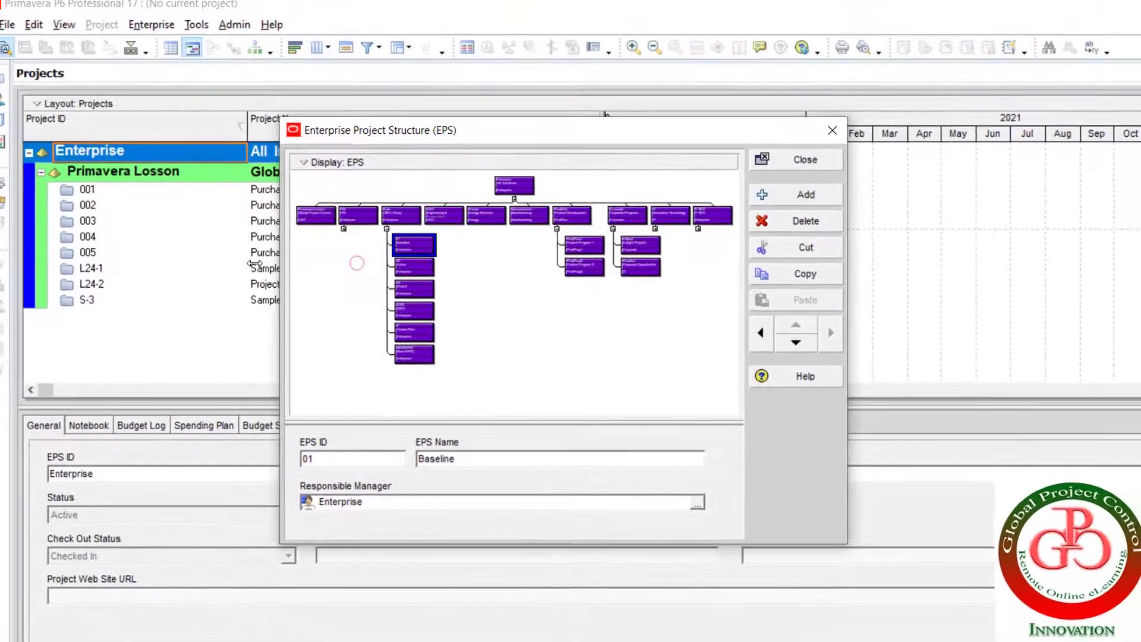
left_click_drag(254, 264, 72, 264)
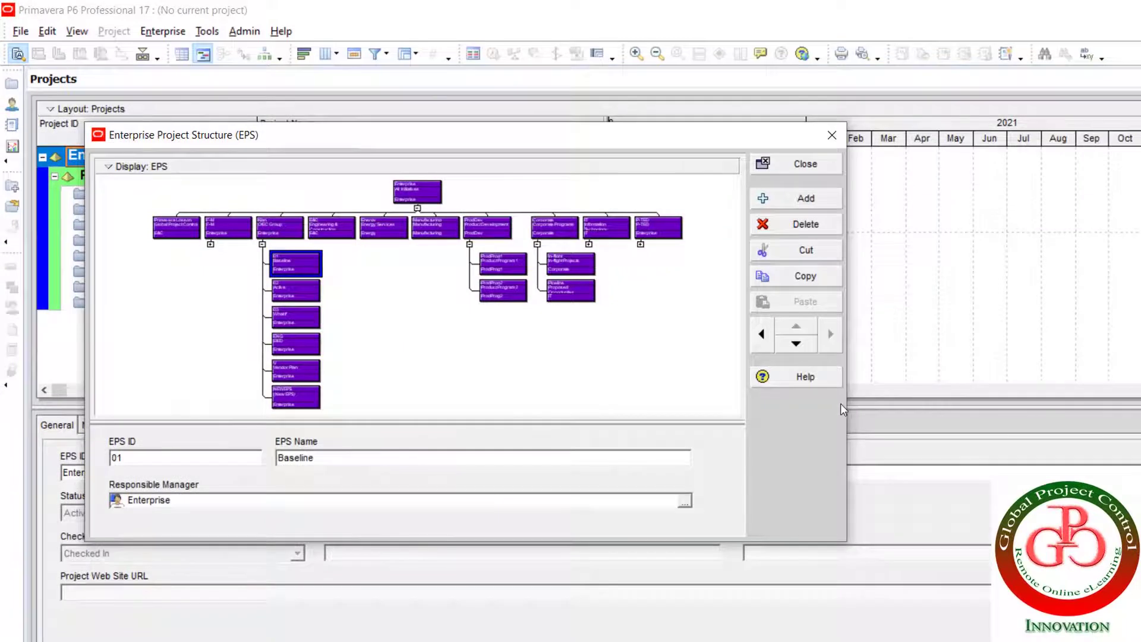
left_click_drag(850, 407, 1108, 407)
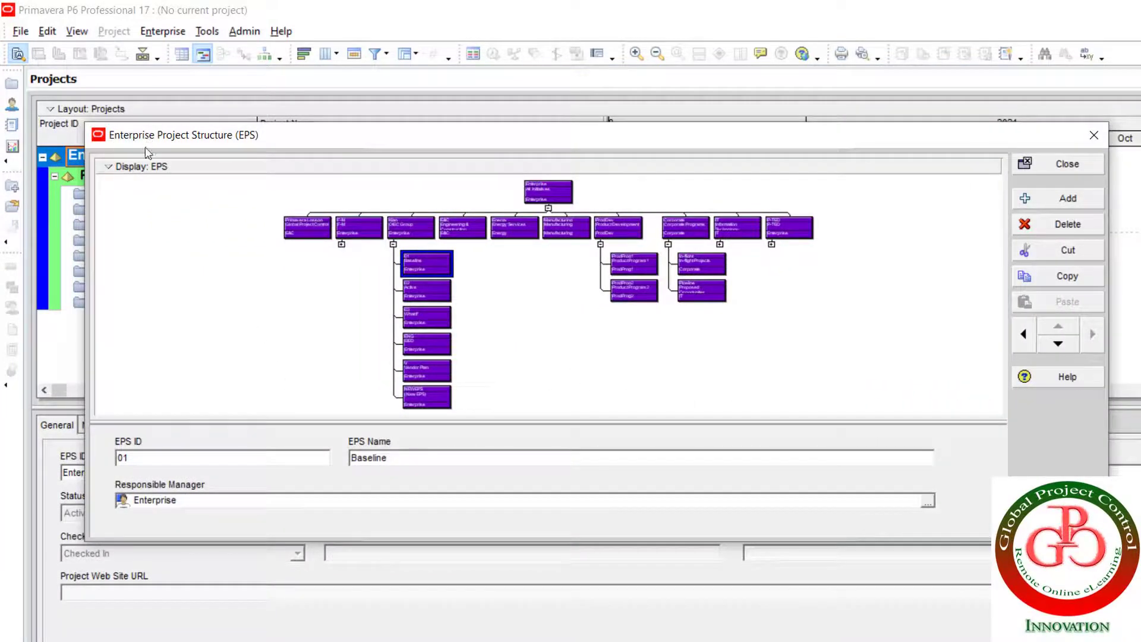
Return the EPS display to Table View and narrow the dialog to uncover the project IDs behind it.
left_click(120, 169)
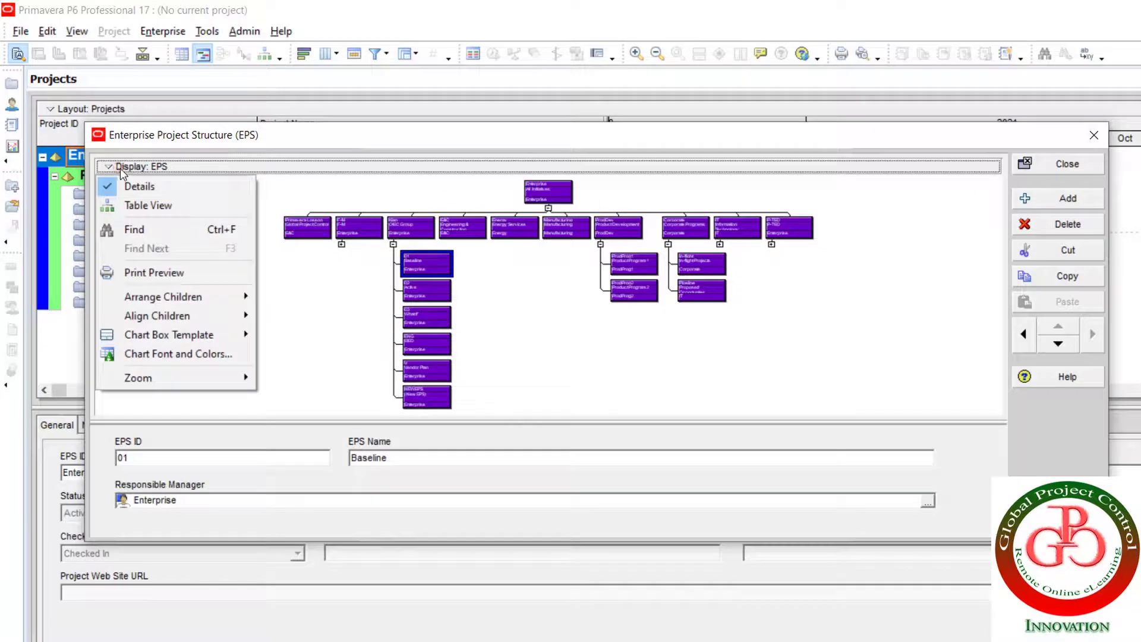
left_click(176, 208)
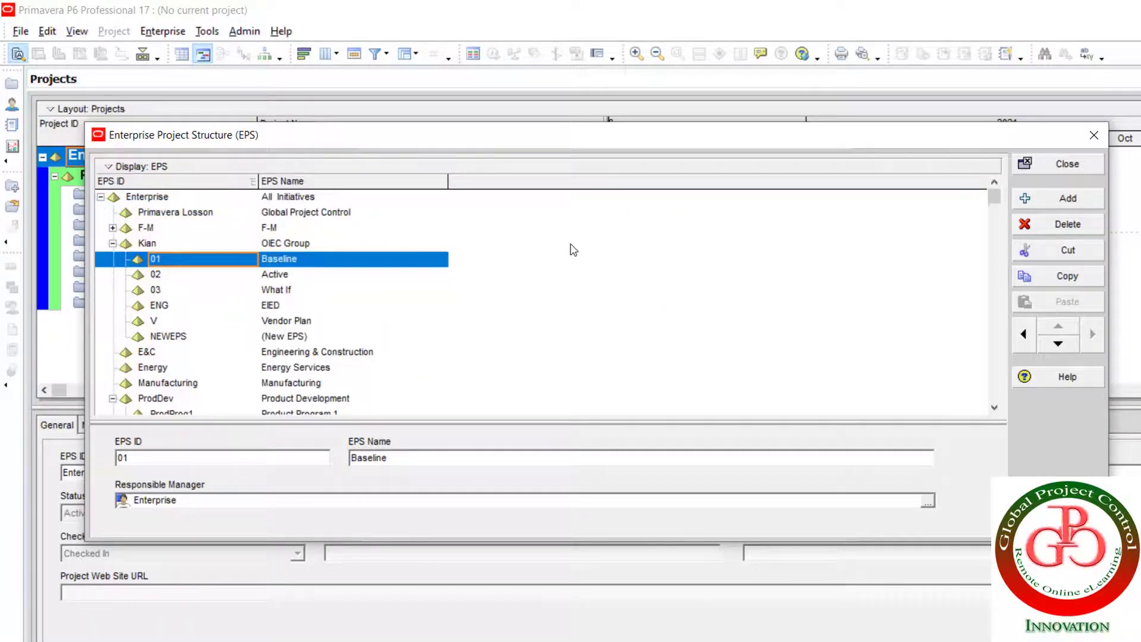
left_click_drag(85, 292, 214, 300)
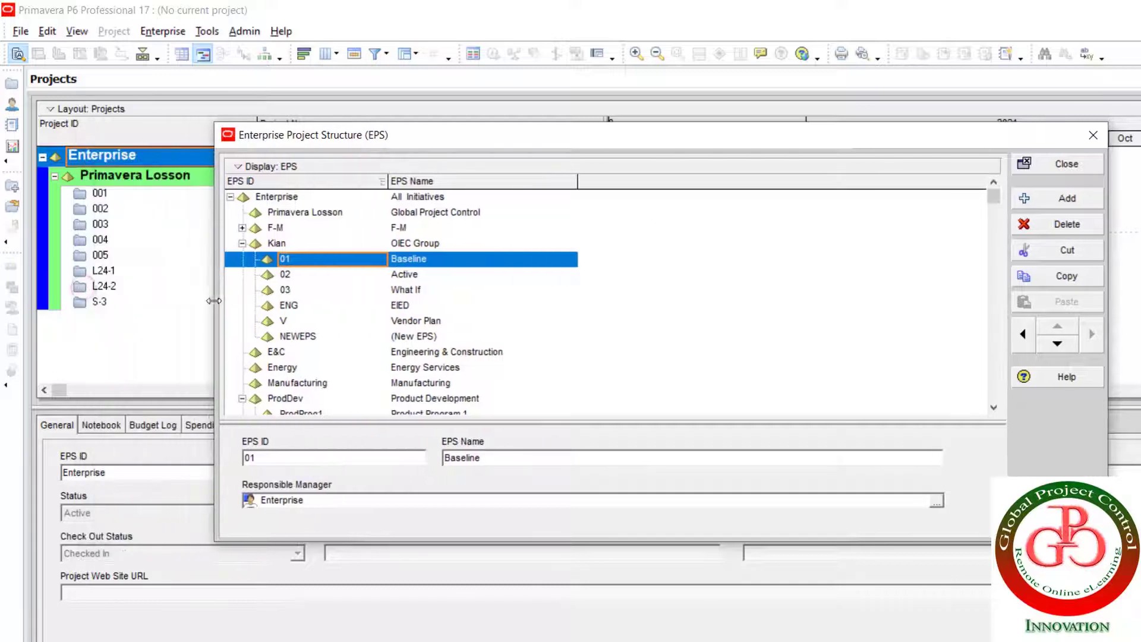
Add a new EPS node below 01 Baseline under Kian and delete it again.
left_click(1043, 199)
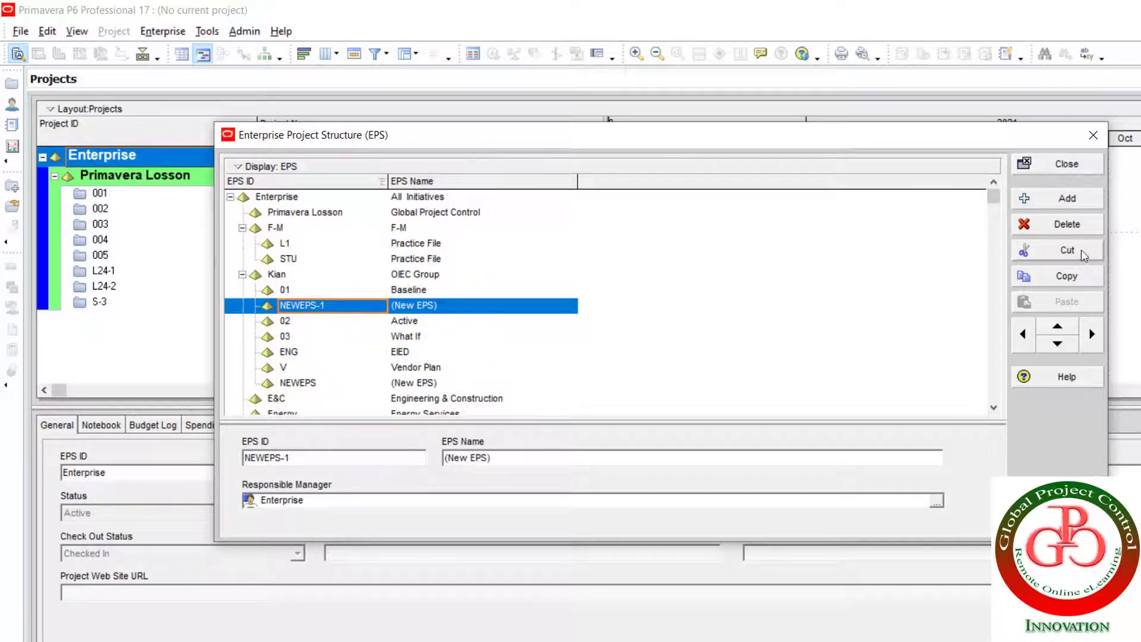
left_click(1052, 225)
left_click(619, 398)
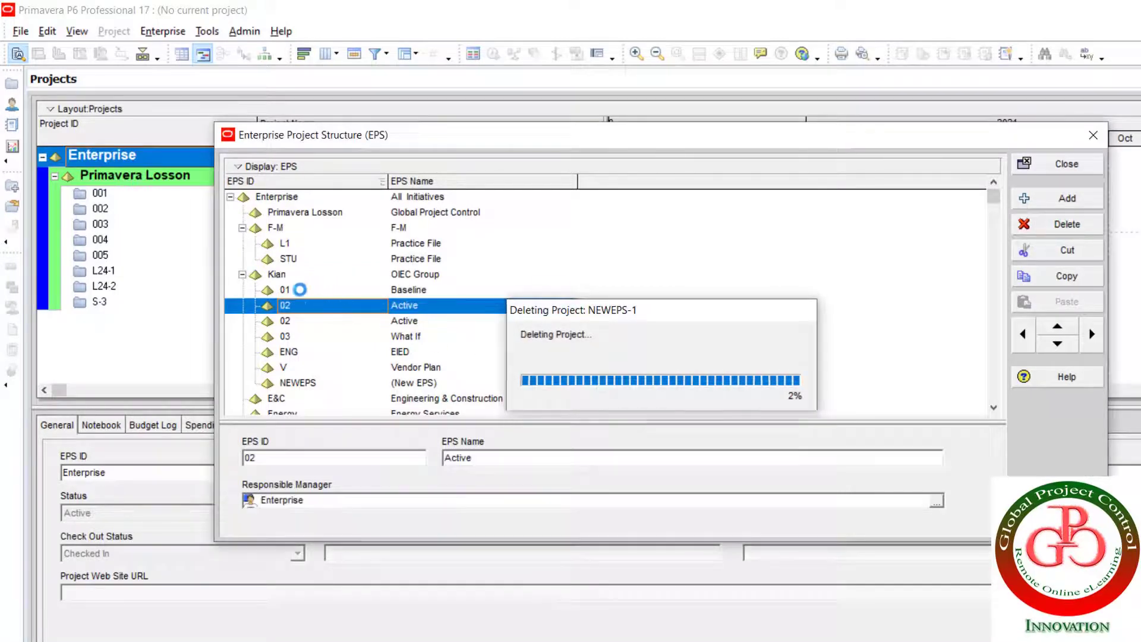
Add a new EPS node directly under Enterprise and open its EPS ID for editing.
left_click(273, 197)
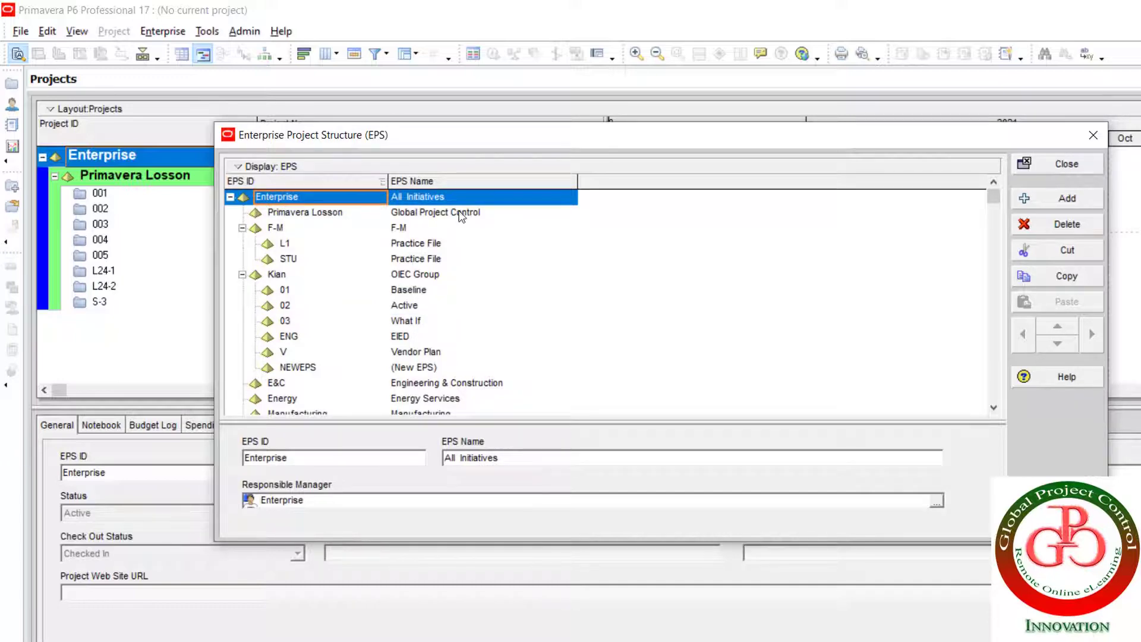
left_click(1055, 202)
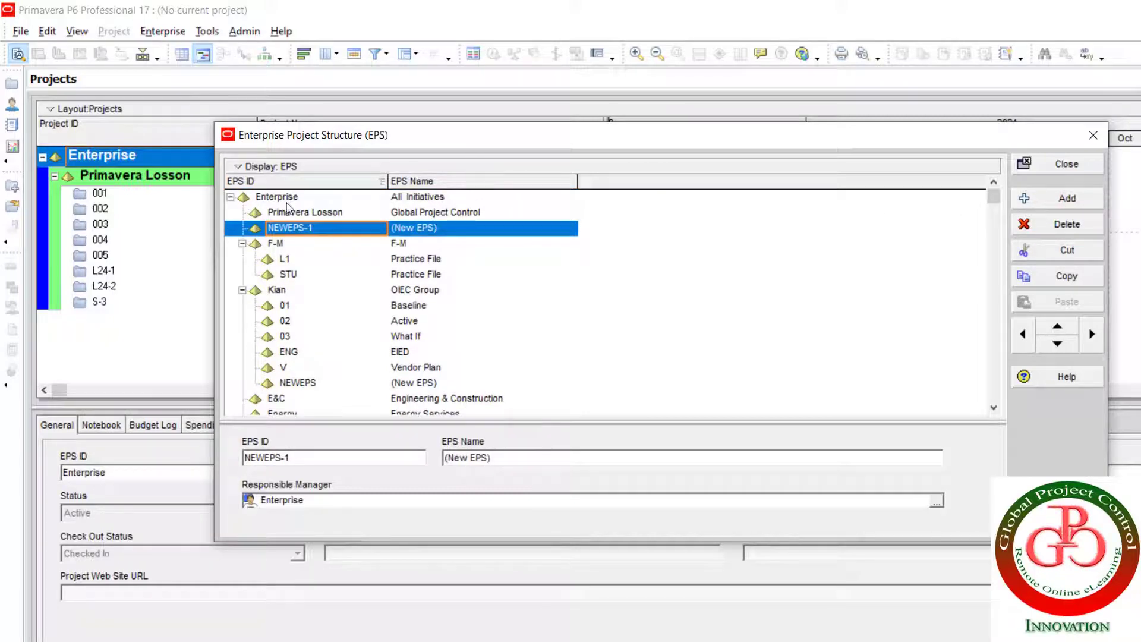
left_click(319, 231)
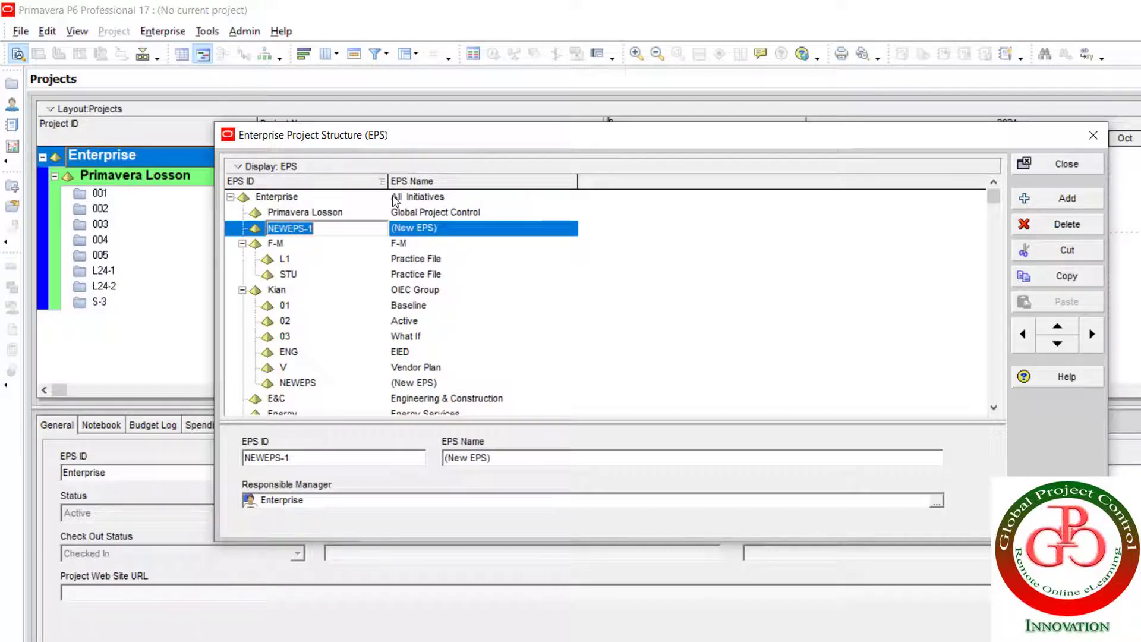
Sort the EPS list by EPS Name and by EPS ID in both directions, and restore the hierarchical order.
left_click(430, 182)
left_click(427, 180)
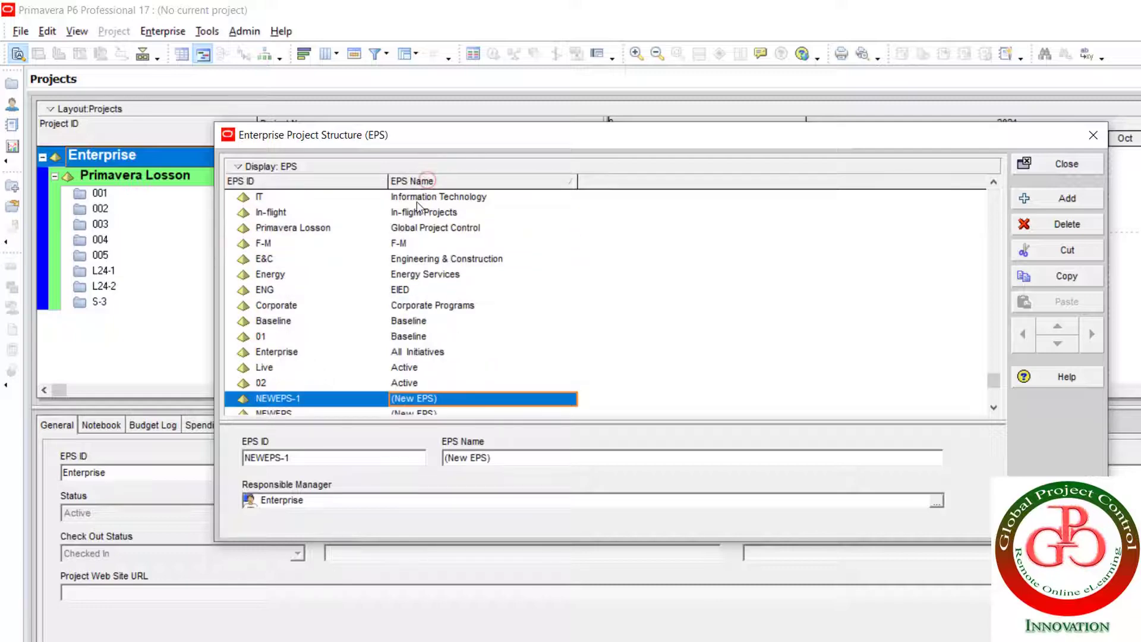
left_click(311, 181)
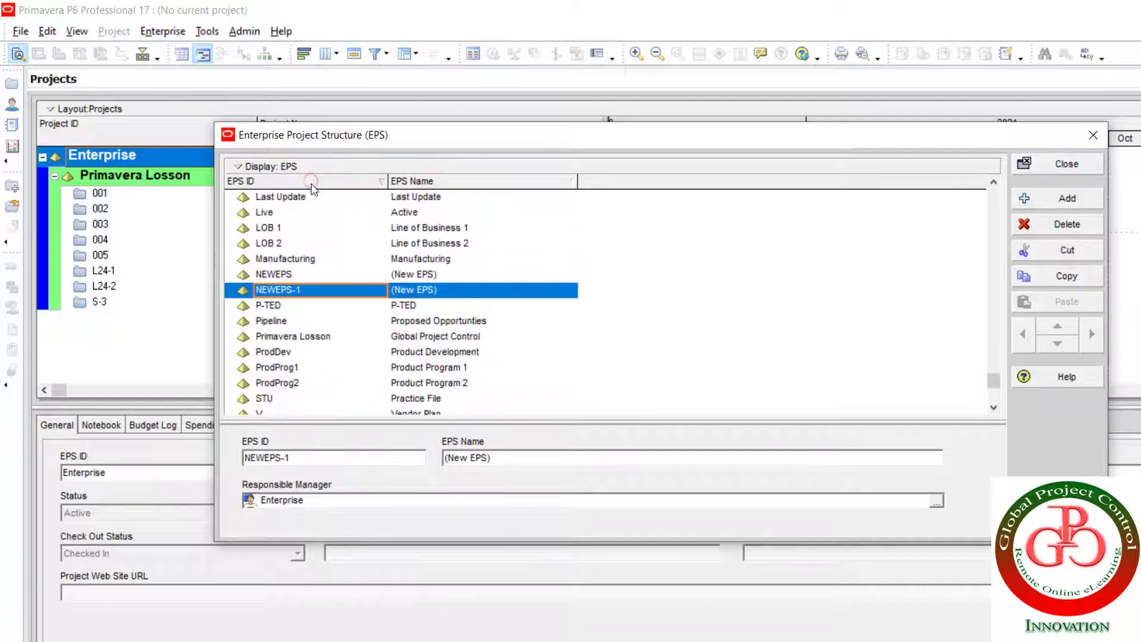
left_click(308, 181)
scroll(285, 192, "up", 2)
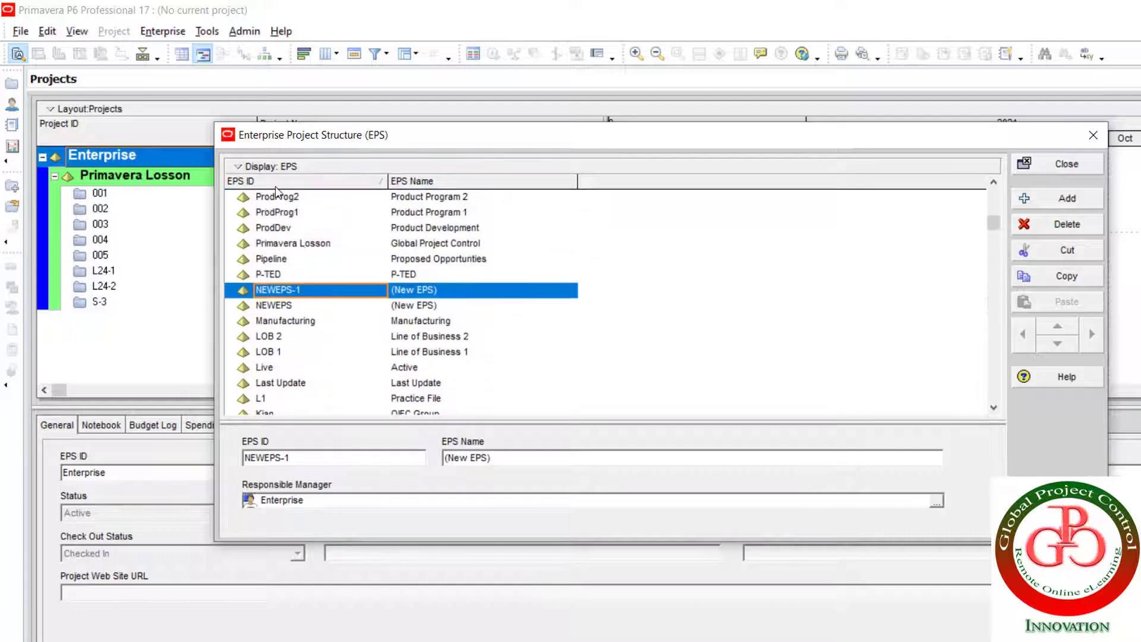
scroll(276, 191, "up", 1)
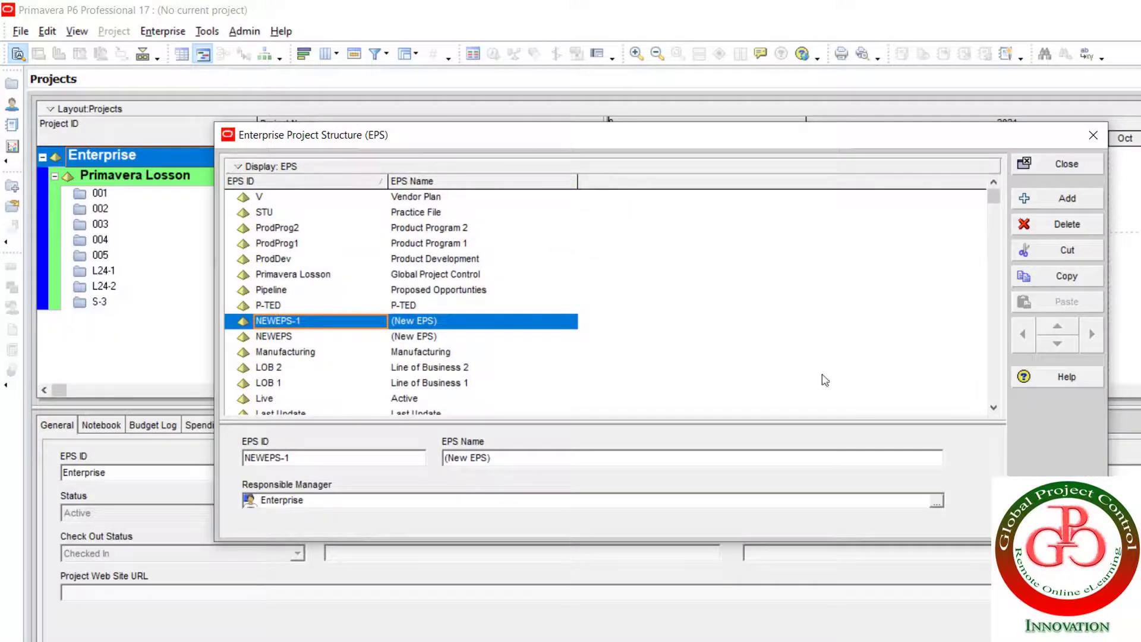
left_click(277, 228)
scroll(309, 278, "up", 2)
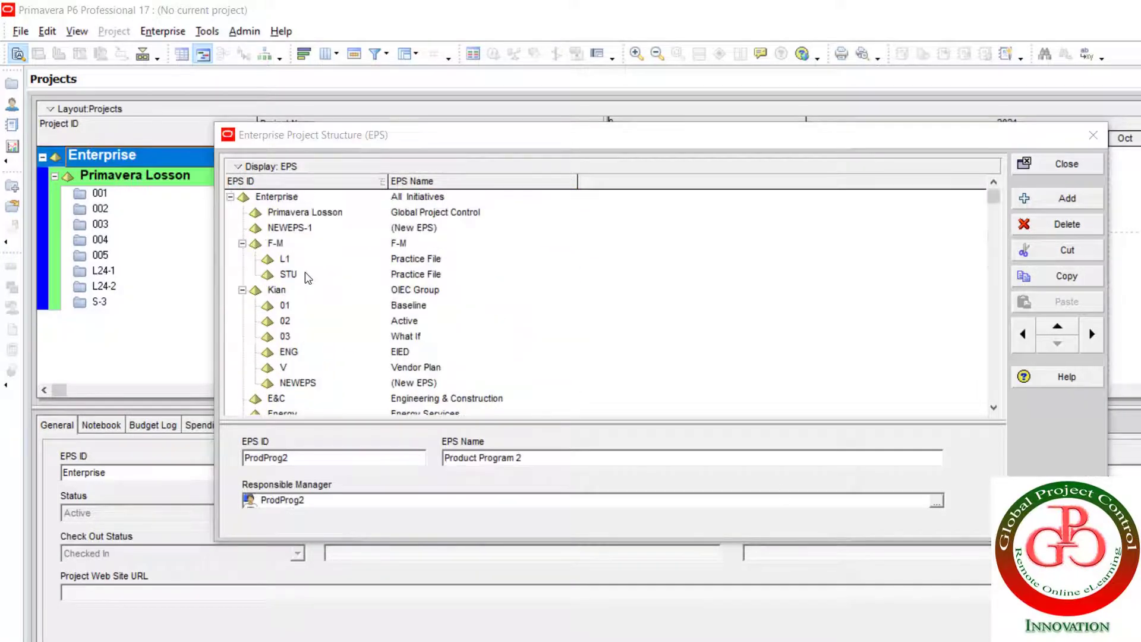
Set the EPS ID of the new node under Enterprise to P6.
left_click(277, 227)
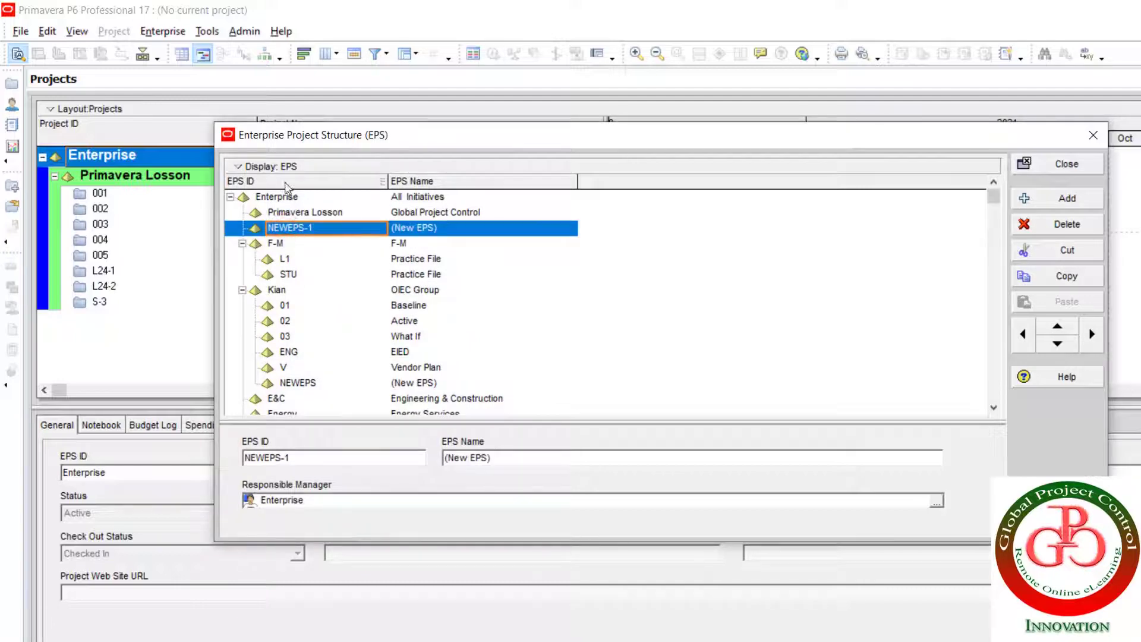
left_click(321, 231)
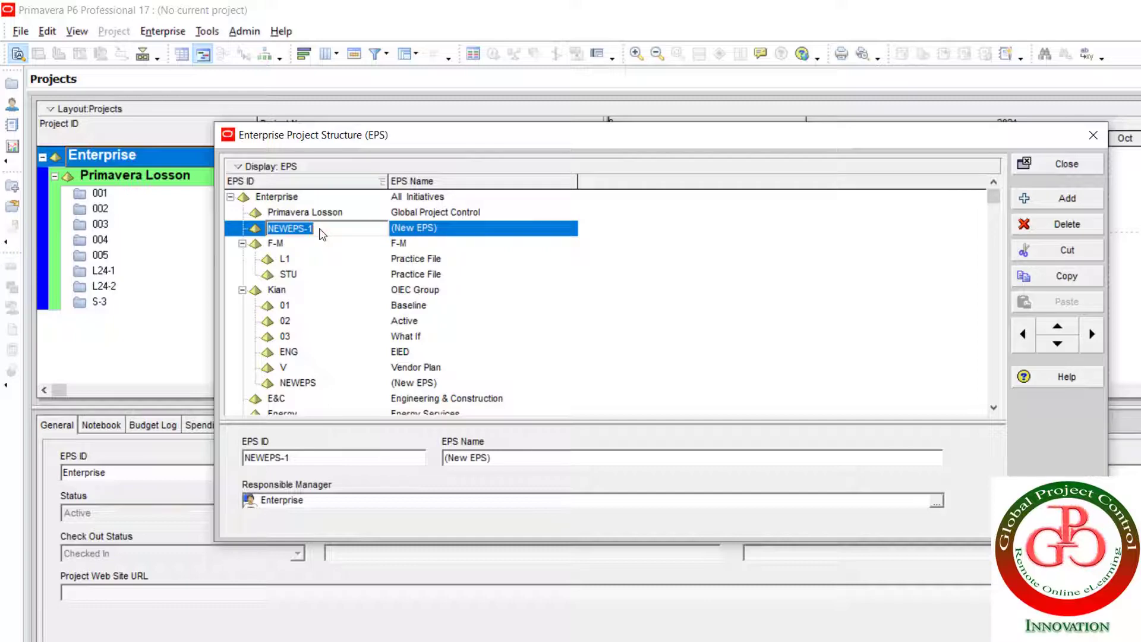
type("Pri")
key("BackSpace")
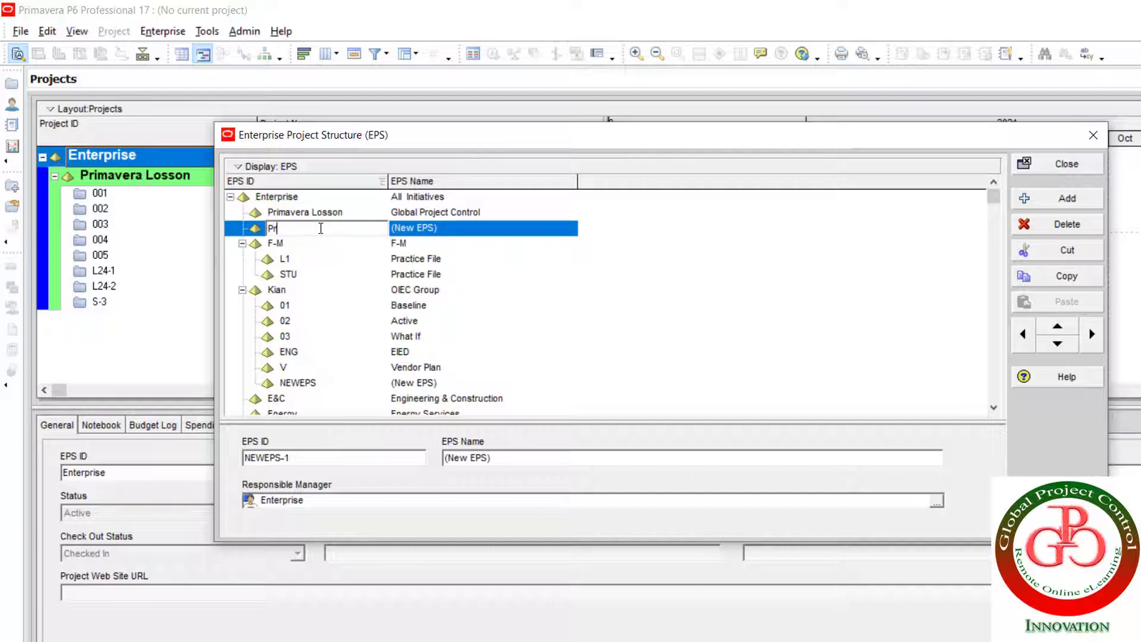
type("6")
key("Return")
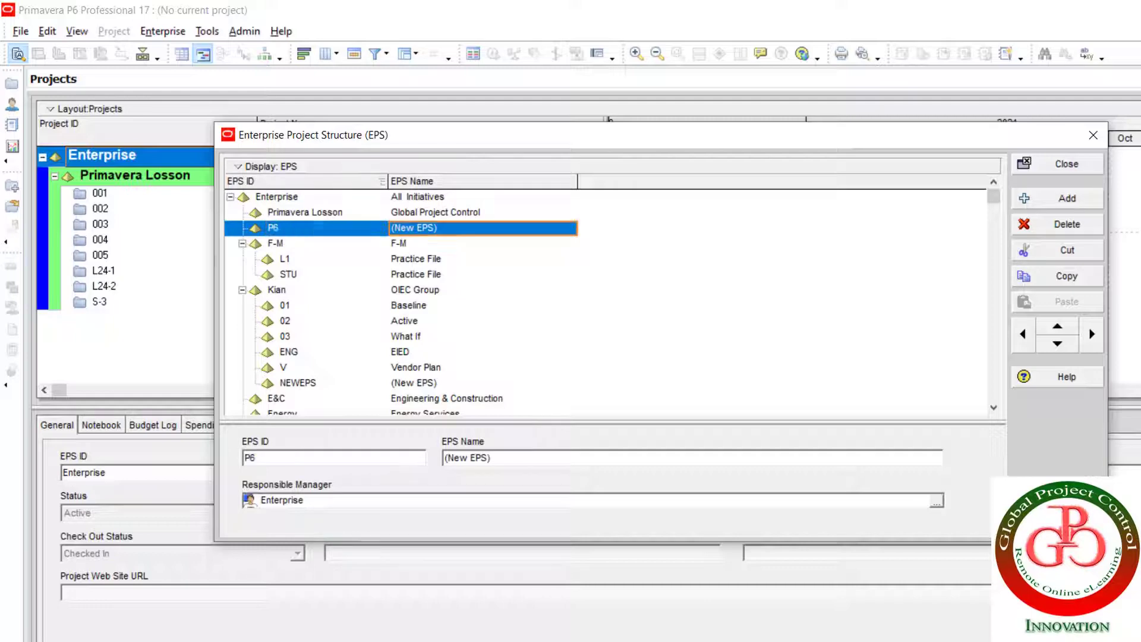
Set the EPS Name of the P6 node to Global.
key("Tab")
key("End")
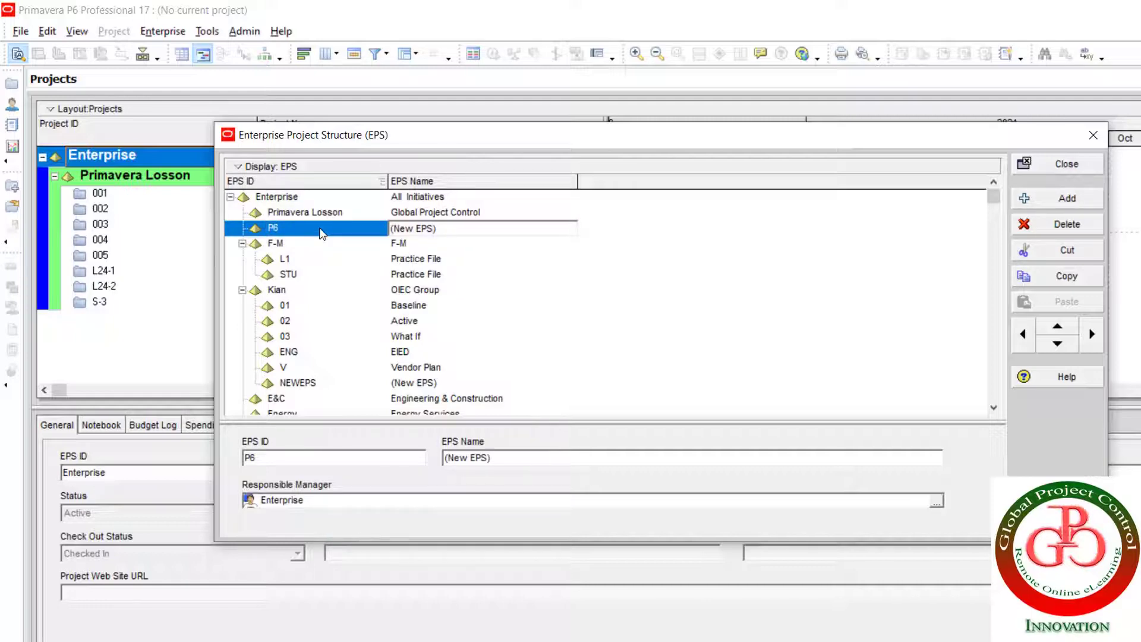
key("shift+Home")
type("Globa")
key("Return")
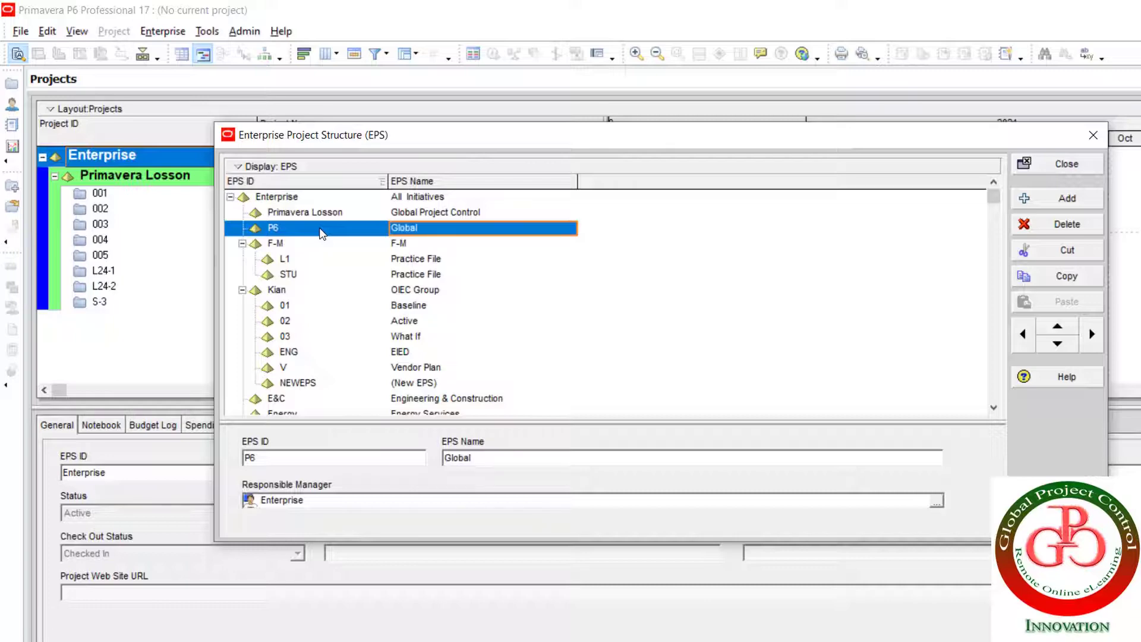
Indent the P6 node so it sits beneath Primavera Losson in the EPS hierarchy.
left_click(321, 232)
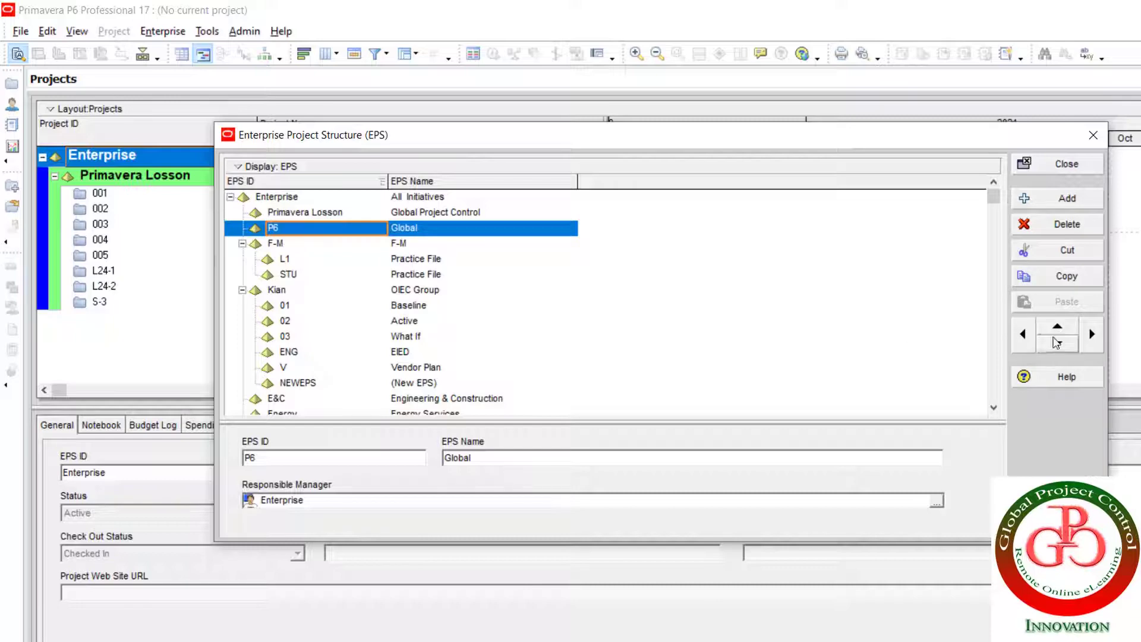
left_click(1092, 334)
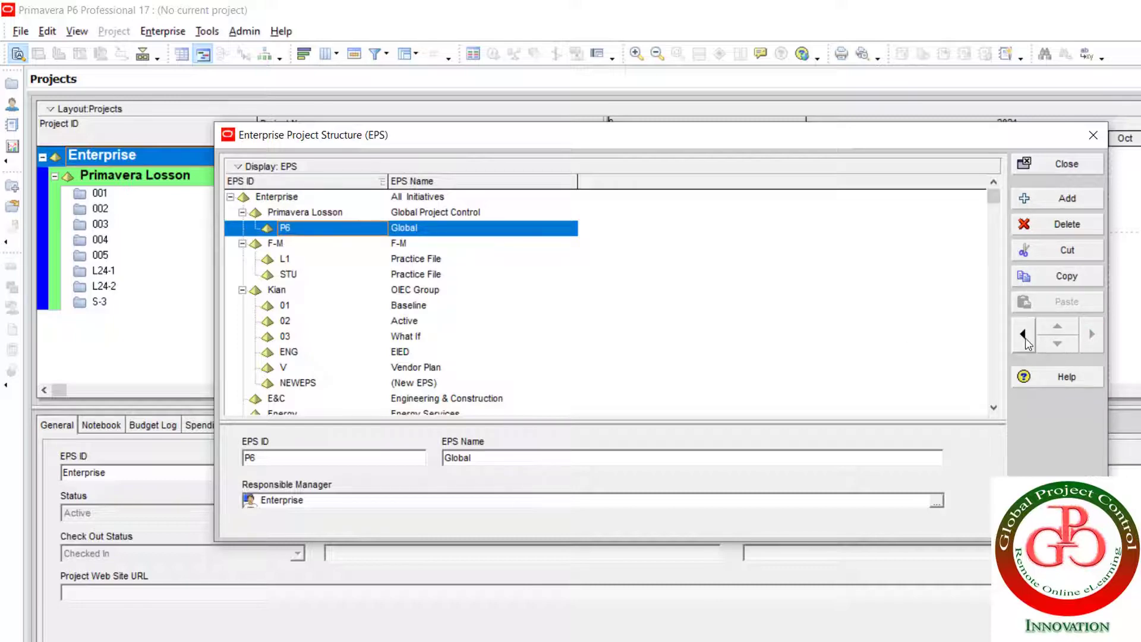
left_click(305, 213)
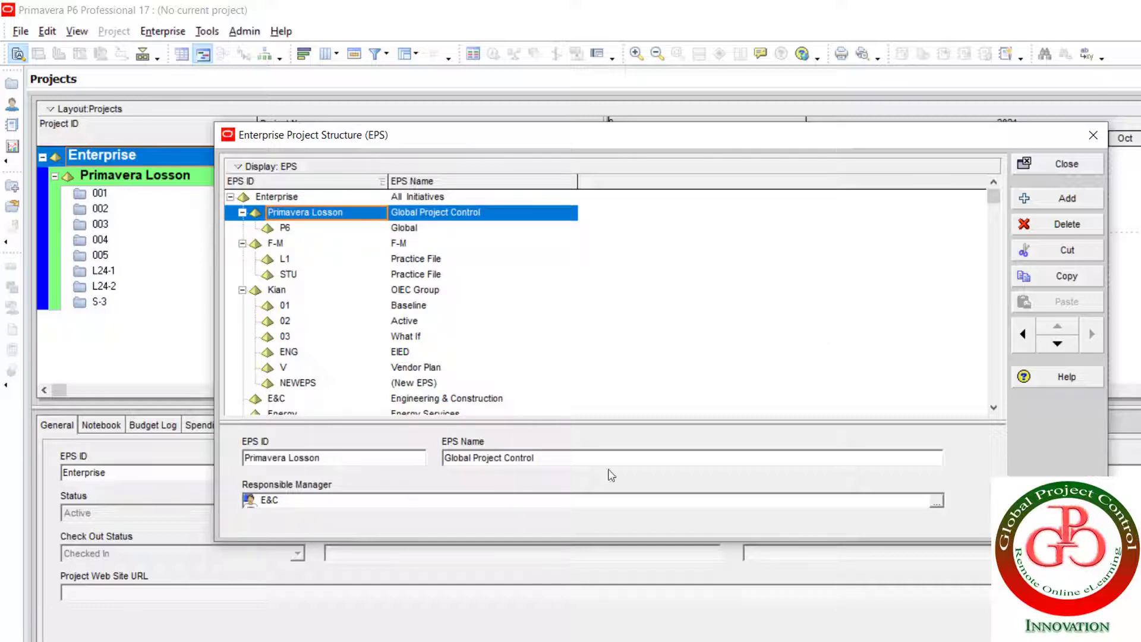
Browse the OBS elements available as responsible manager for the P6 node without assigning one, and close the Enterprise Project Structure.
left_click(301, 228)
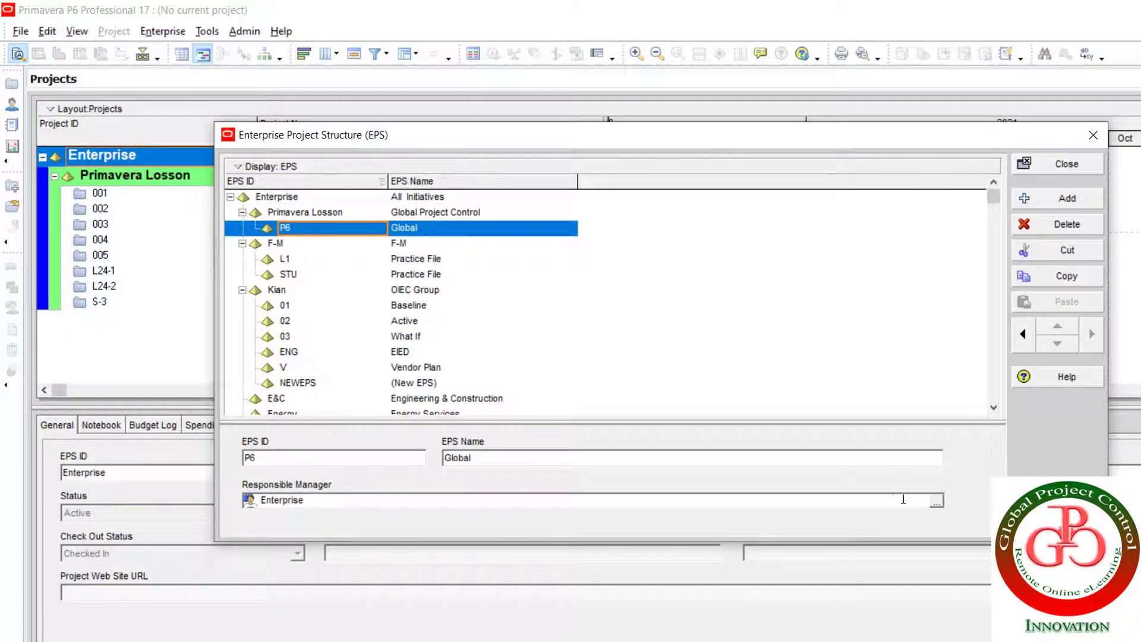
left_click(938, 506)
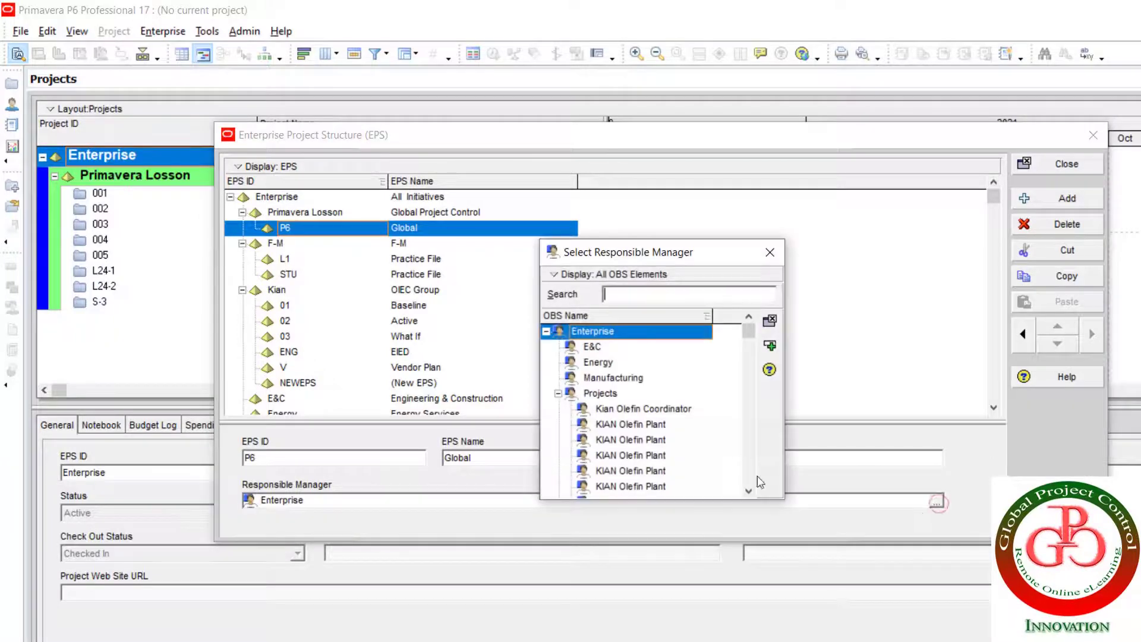
left_click(598, 352)
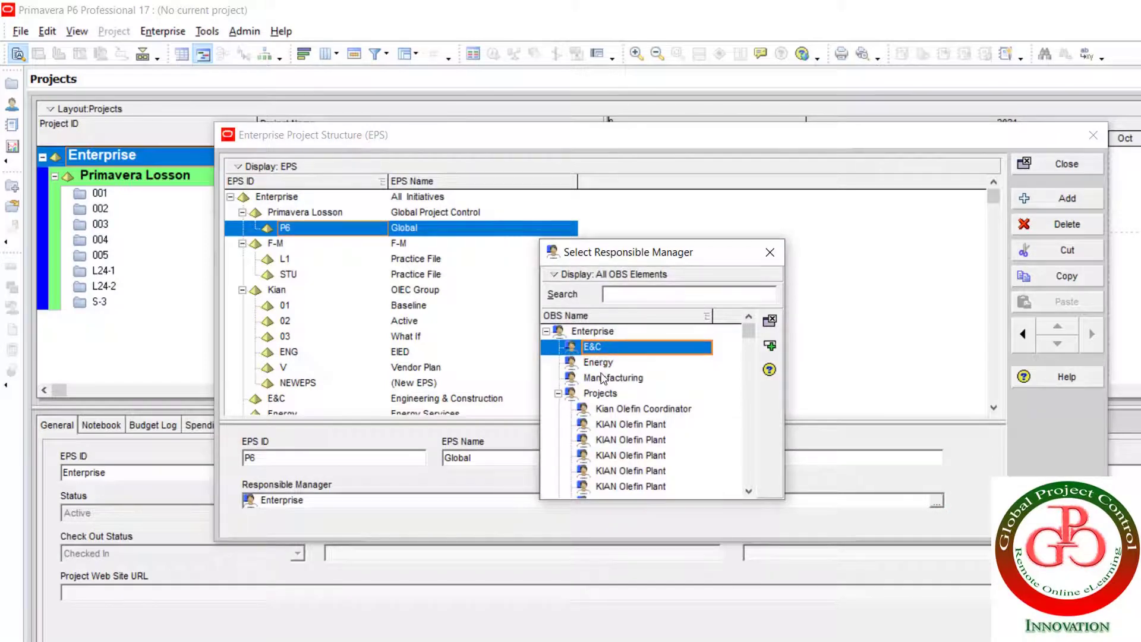
left_click(602, 377)
scroll(602, 377, "down", 5)
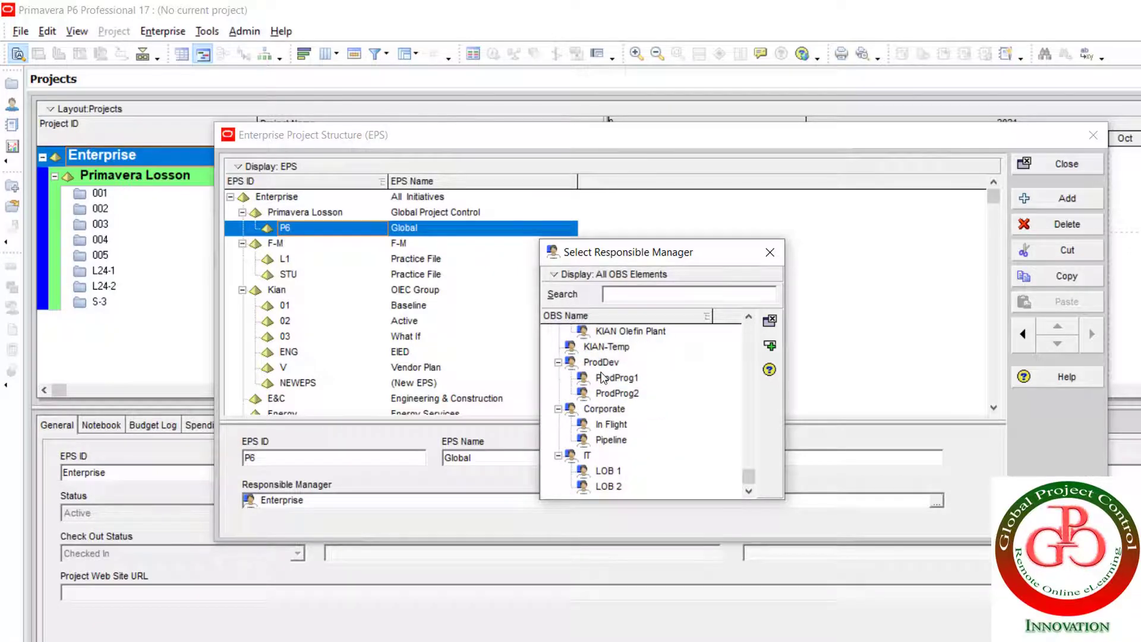
scroll(656, 473, "up", 5)
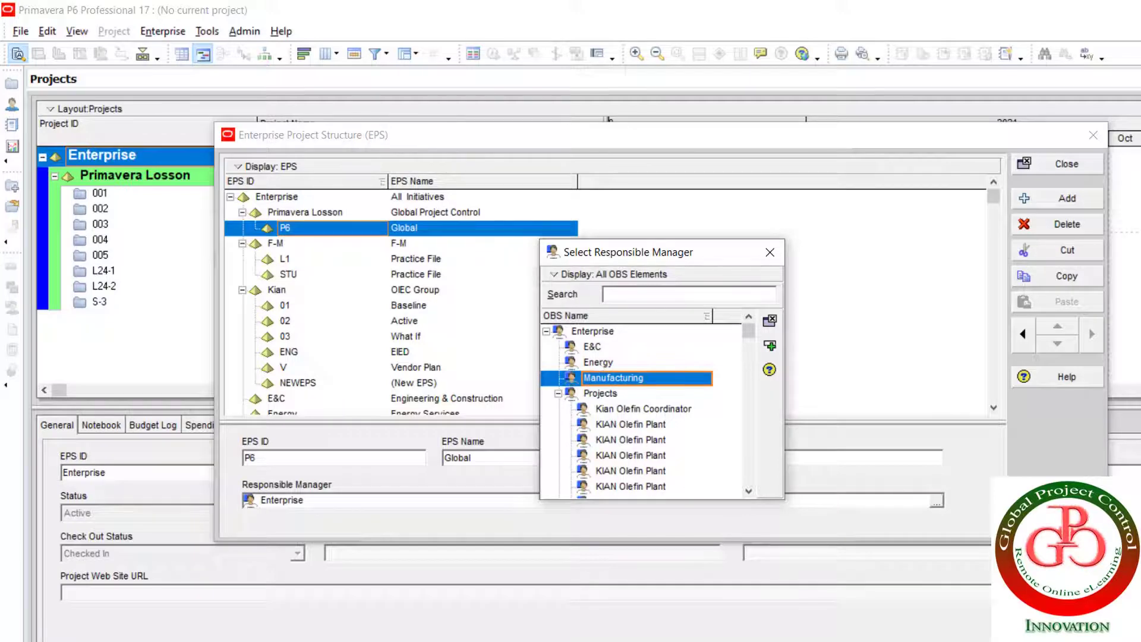
left_click(600, 364)
left_click(594, 347)
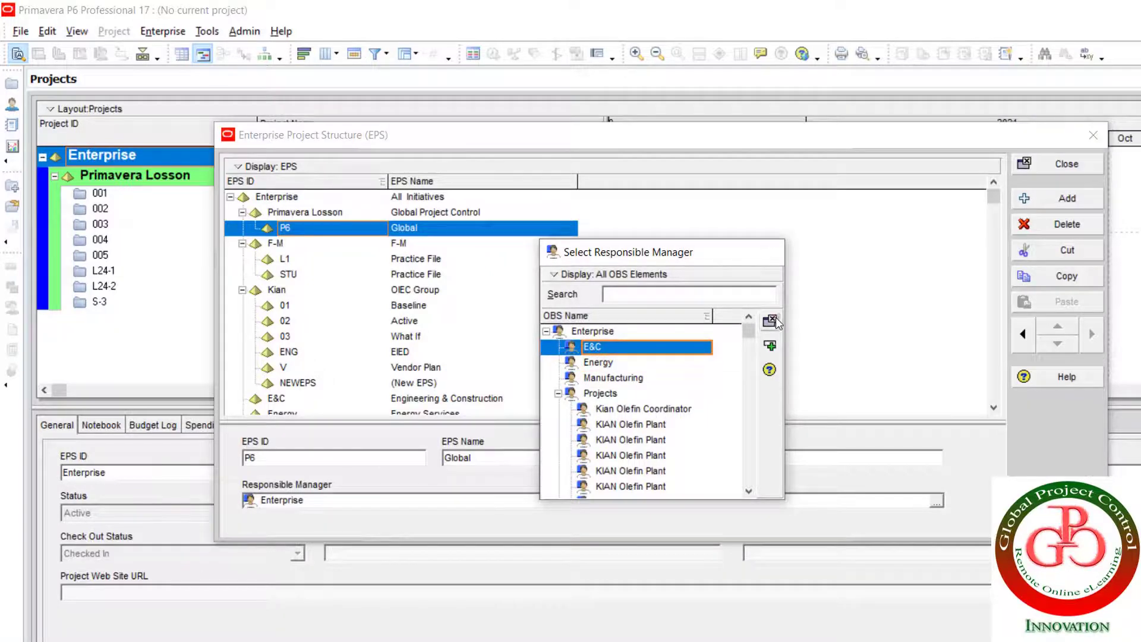
left_click(771, 321)
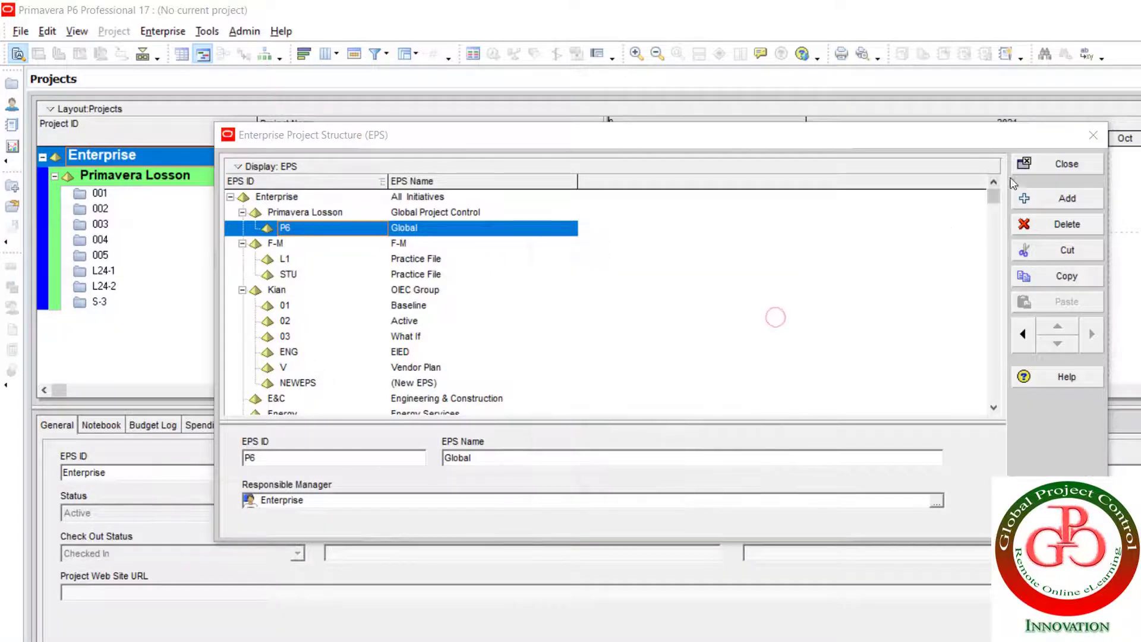
left_click(1061, 169)
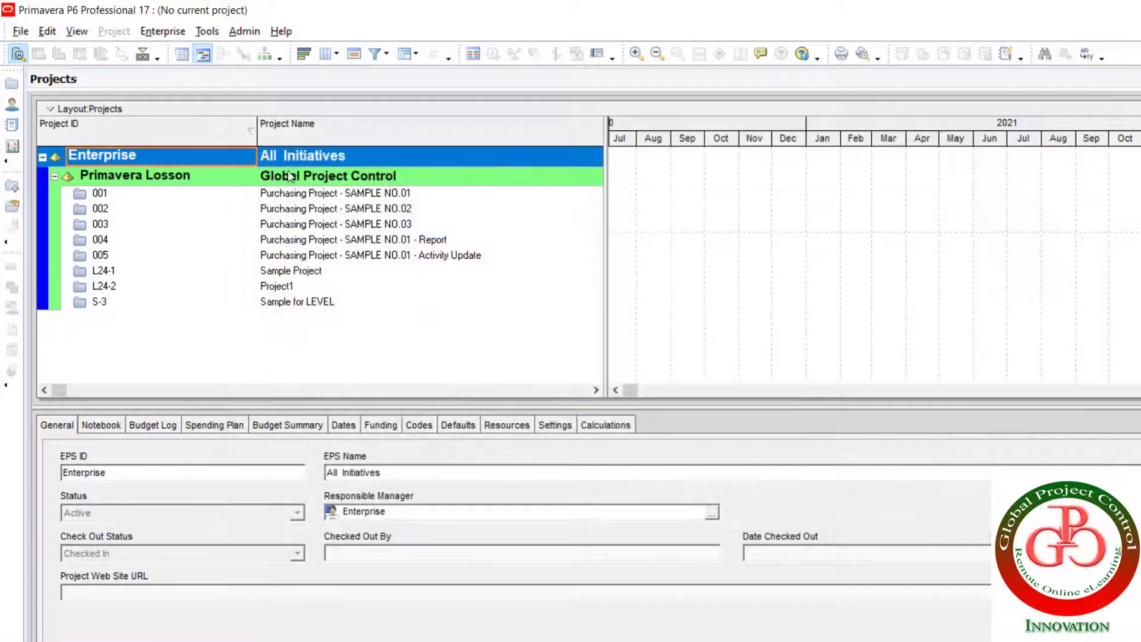
Open the Organizational Breakdown Structure and add an OBS element named Global directly under Enterprise.
left_click(152, 30)
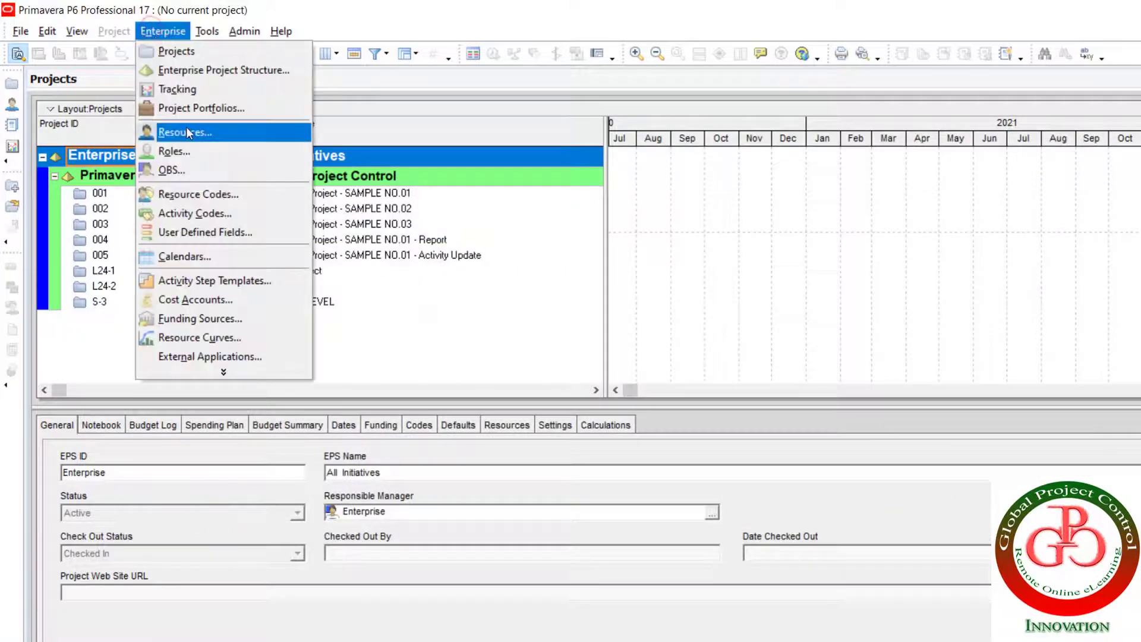
left_click(193, 169)
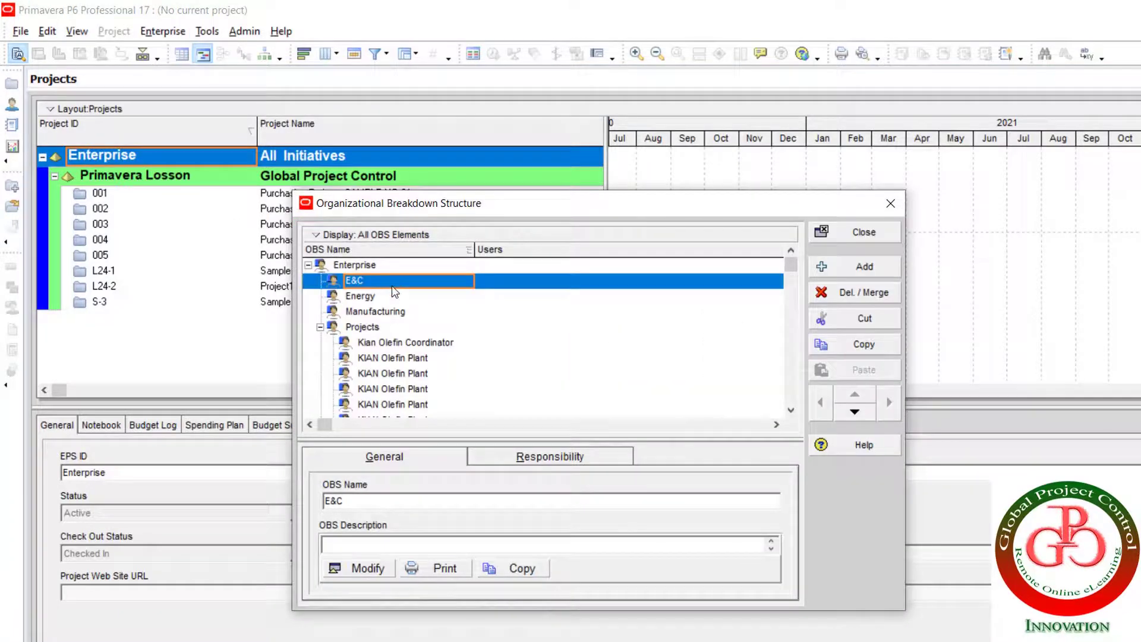
left_click(365, 265)
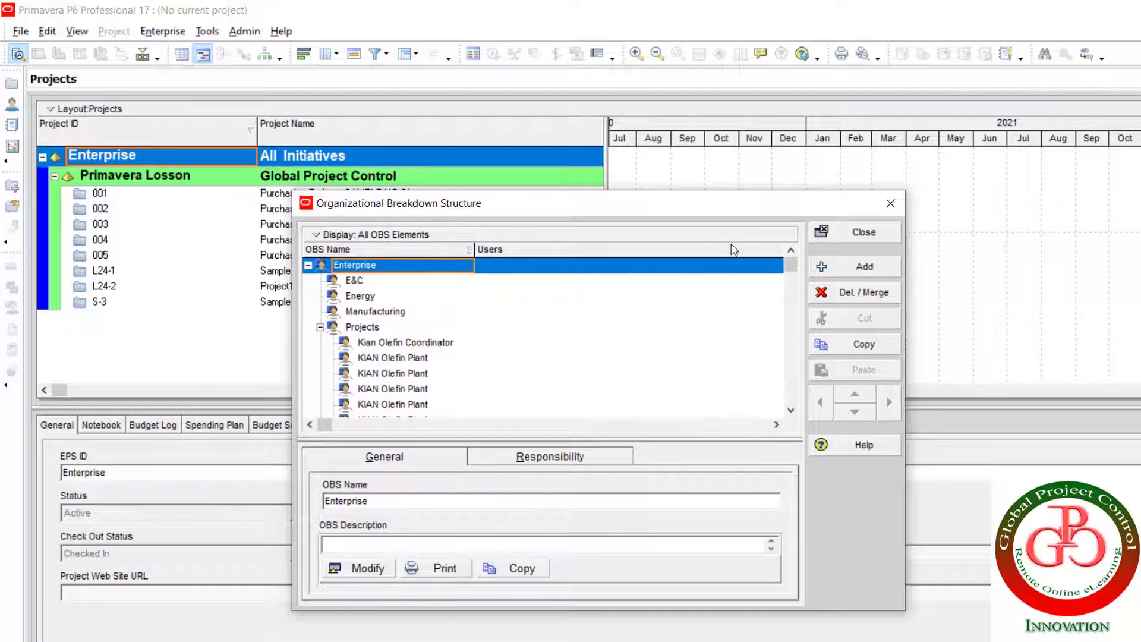
left_click(862, 270)
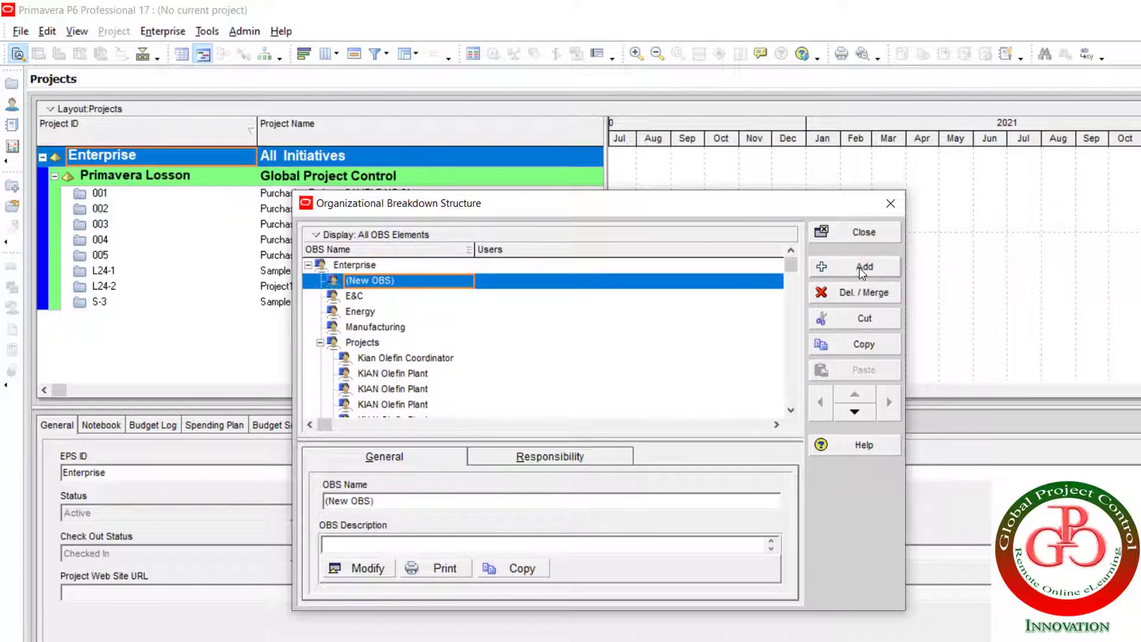
left_click(391, 283)
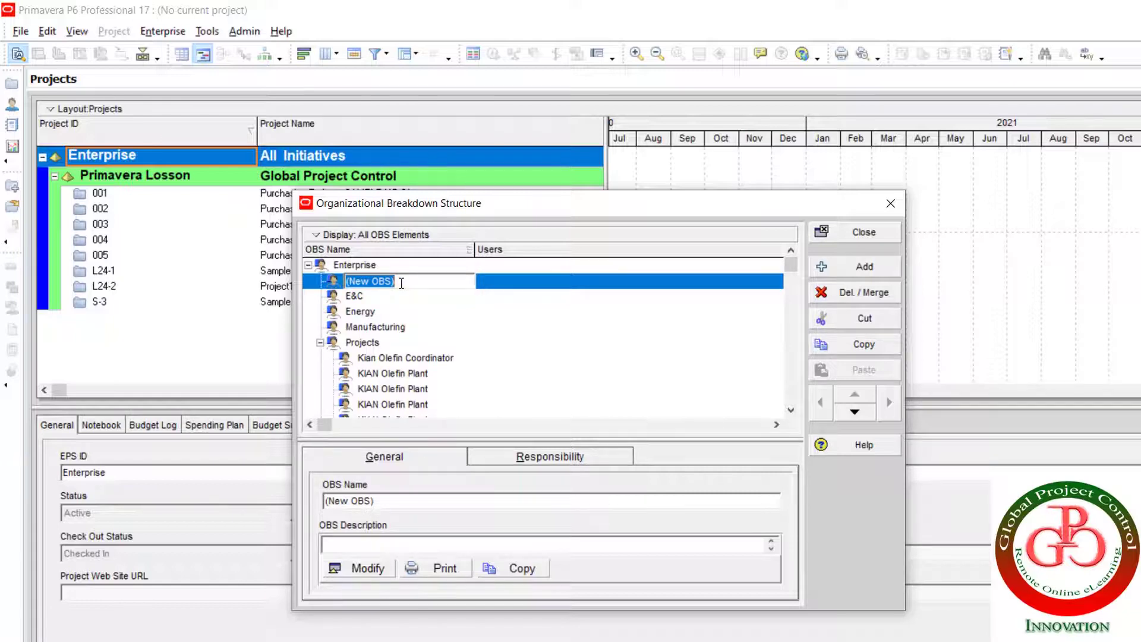
type("Global")
key("Return")
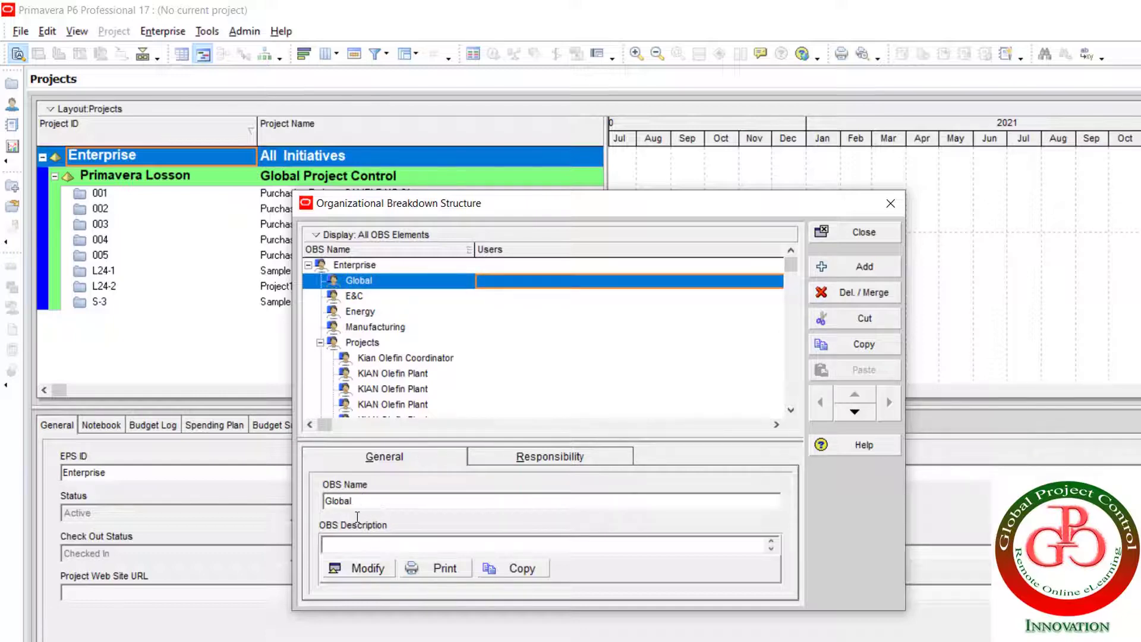
Enter "Thia OBS related to tutorial" as the OBS description of the Global element and accept it.
left_click(375, 566)
left_click(227, 269)
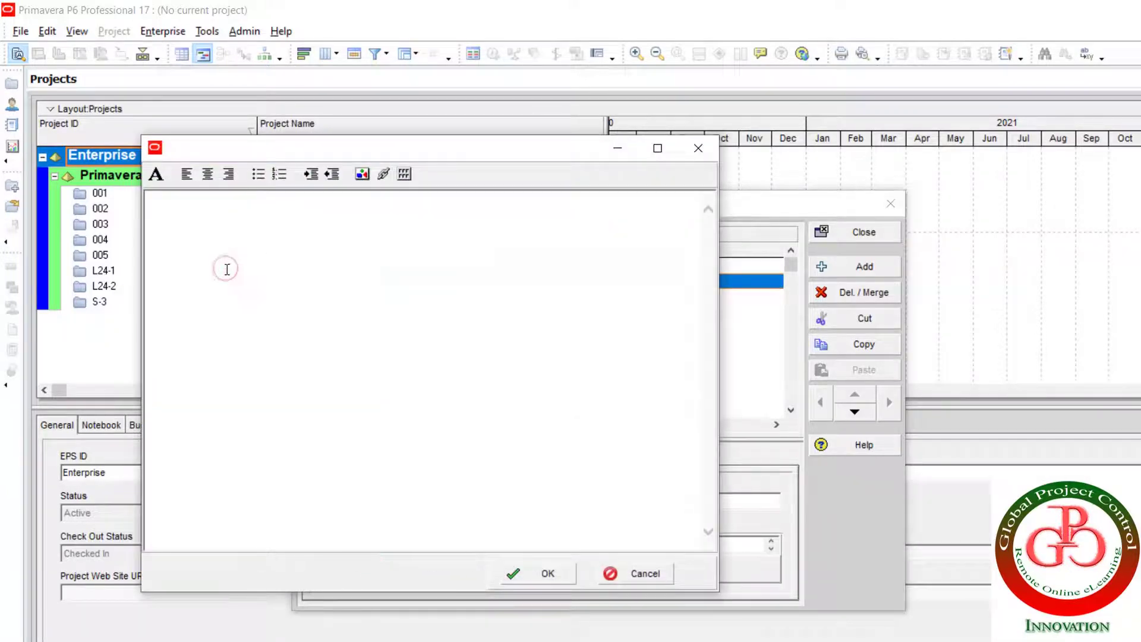
type("Thia OBS rel")
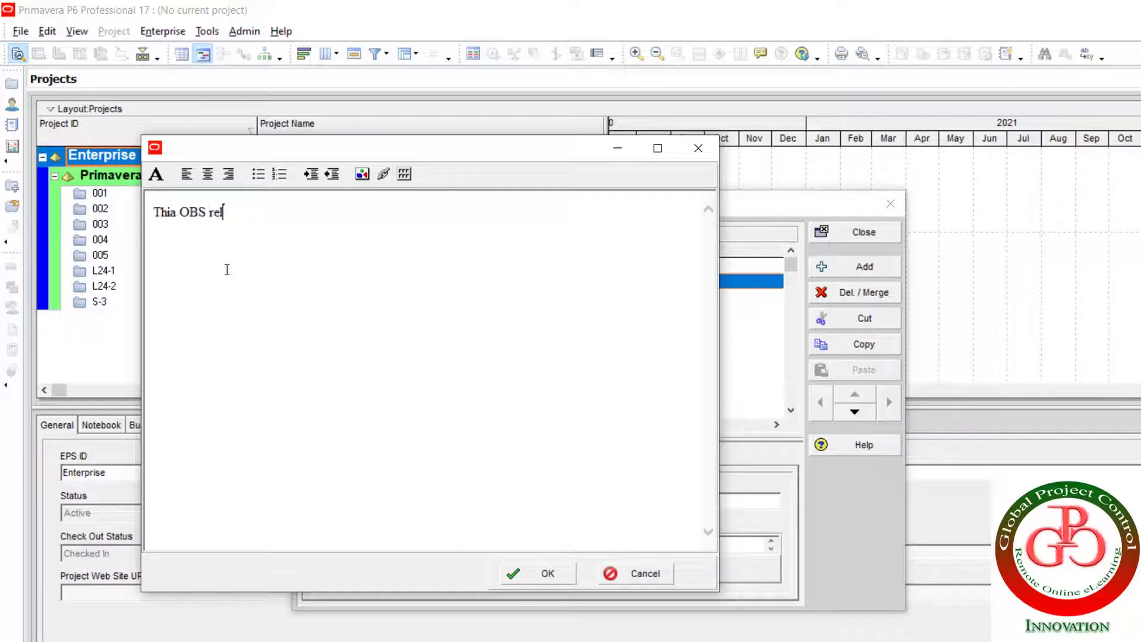
type("ated to tutorial")
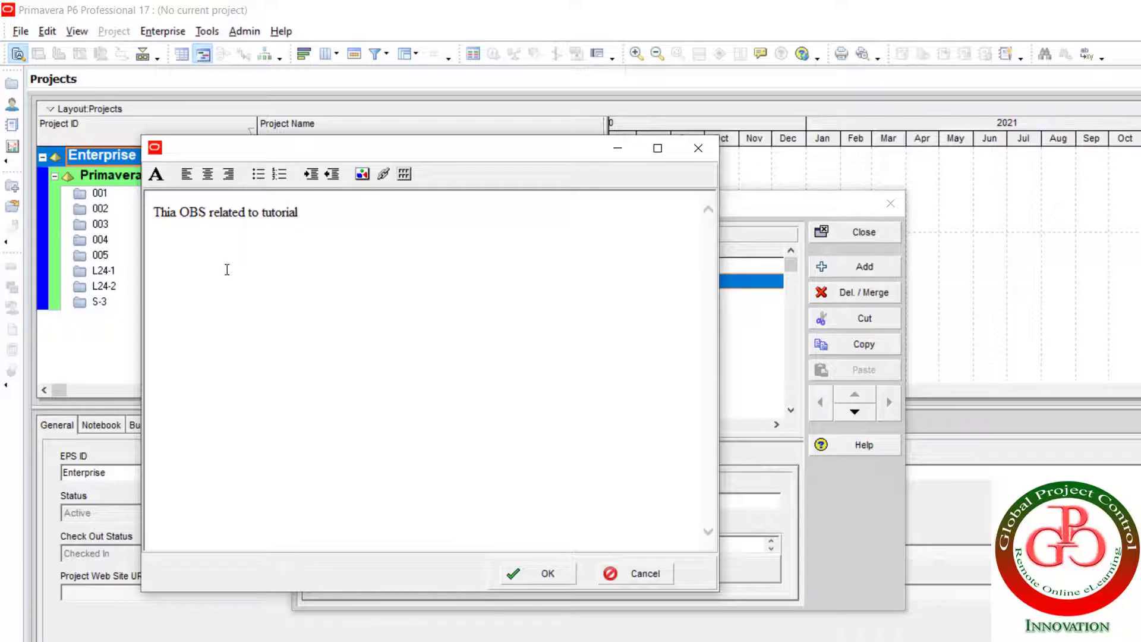
left_click_drag(311, 212, 139, 214)
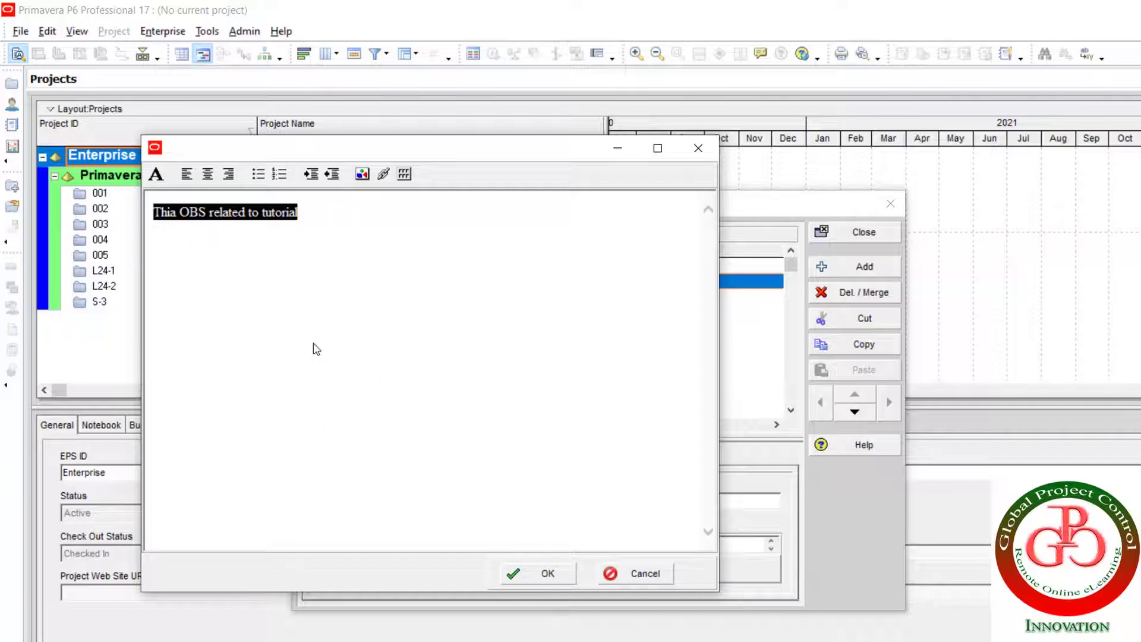
left_click(546, 574)
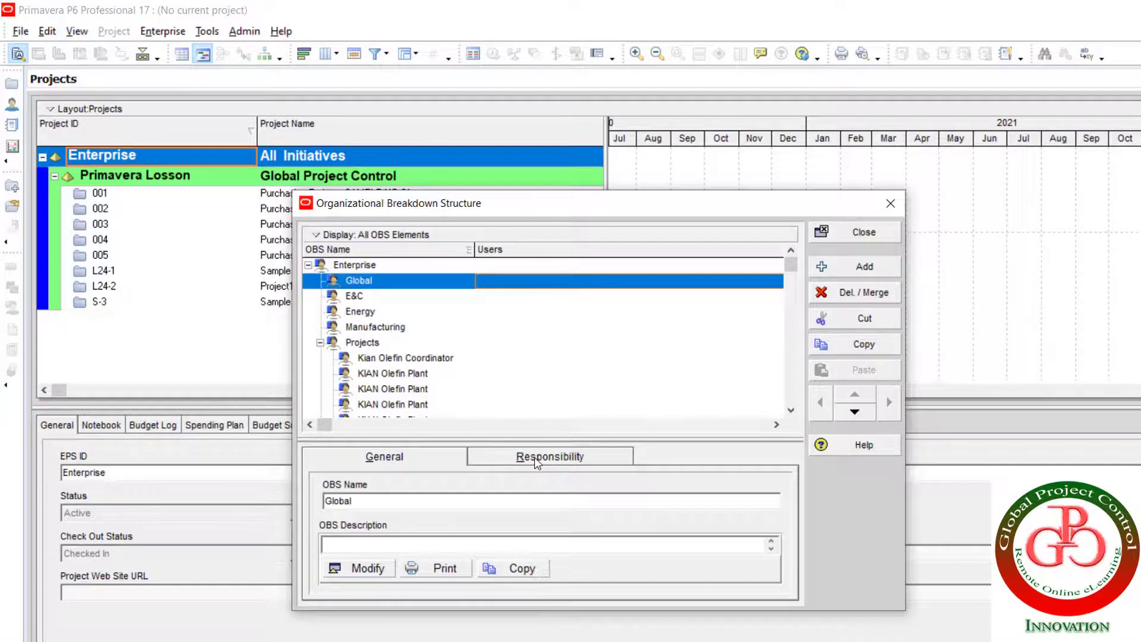
View the responsibility assignments of the Global OBS element.
left_click(536, 458)
left_click(424, 513)
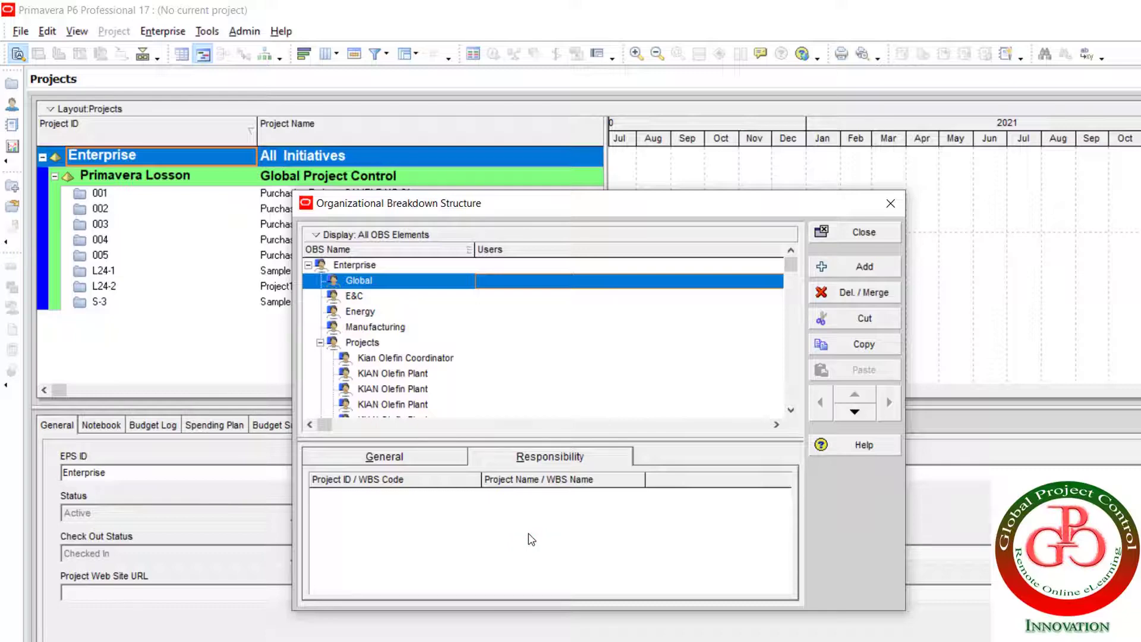
Add another OBS element below Global and delete it again.
left_click(844, 269)
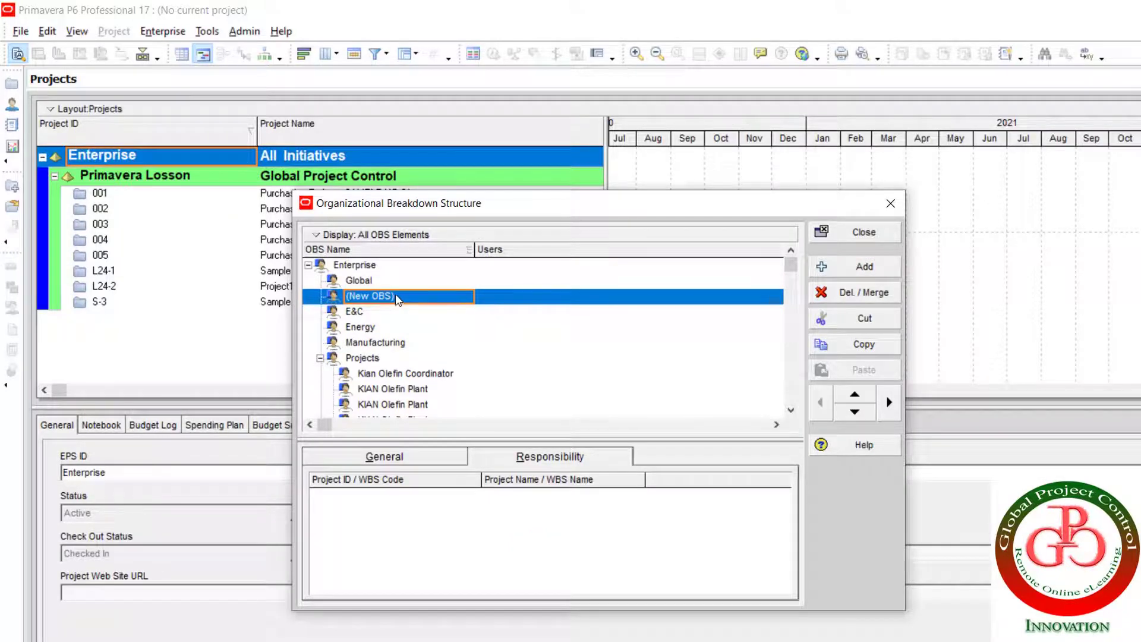
left_click(396, 296)
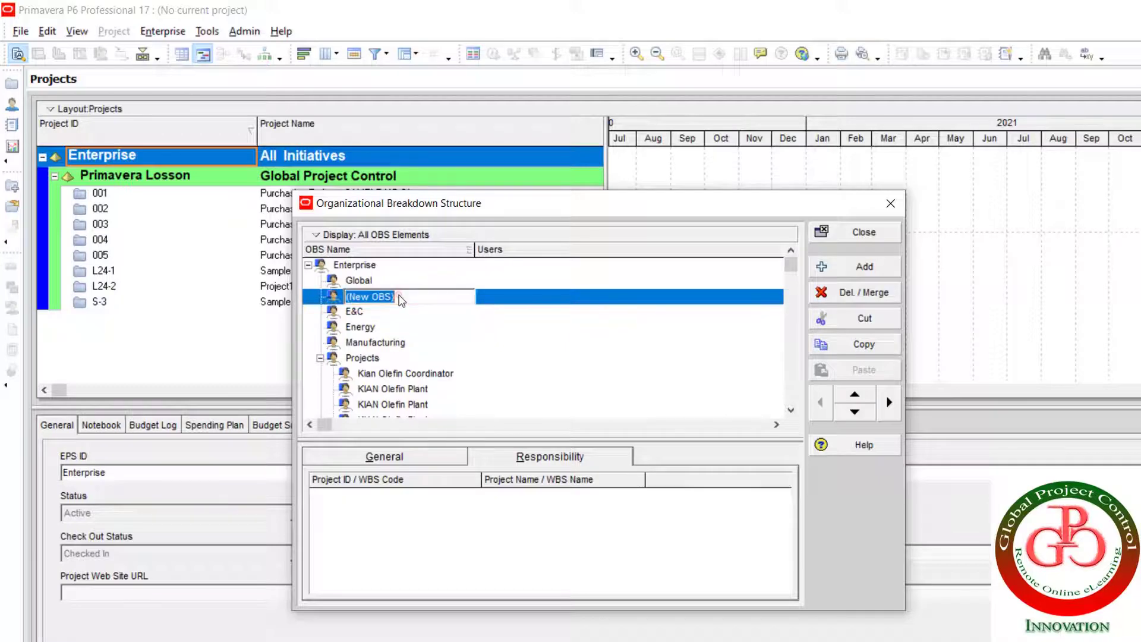
left_click(855, 292)
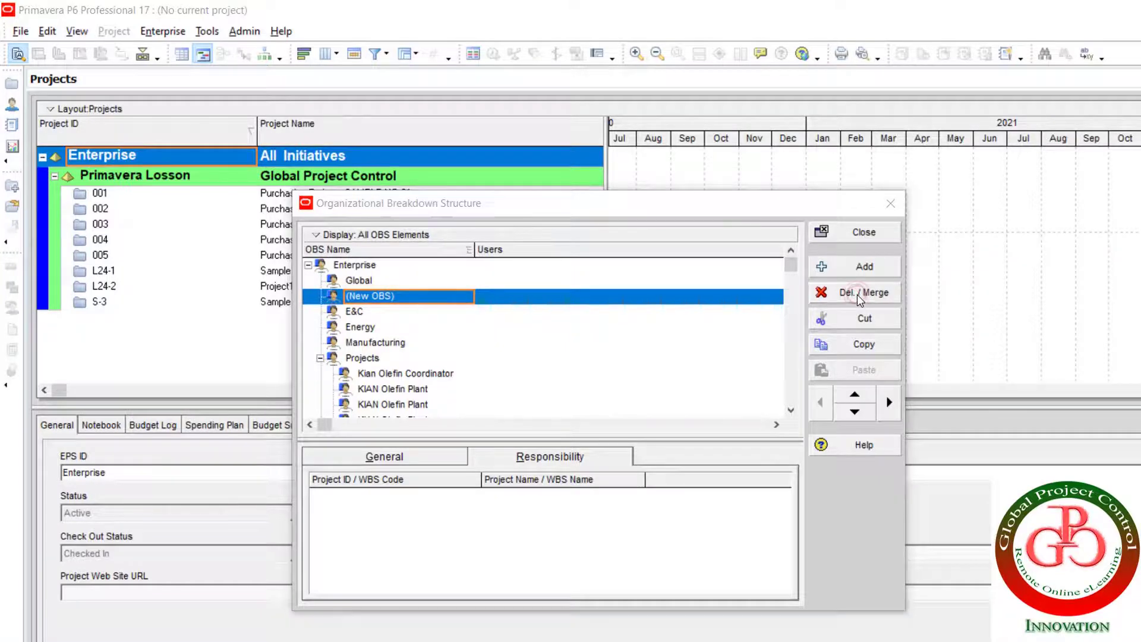
left_click(619, 393)
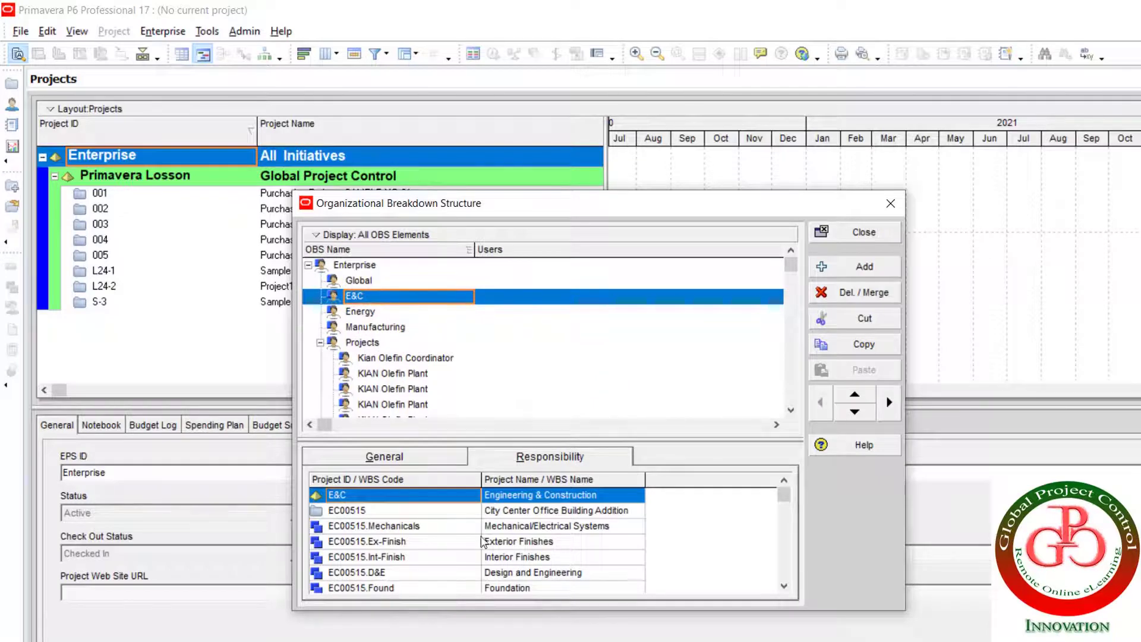
Leave the Organizational Breakdown Structure and assign the Global OBS element as responsible manager of the P6 EPS node.
left_click(357, 281)
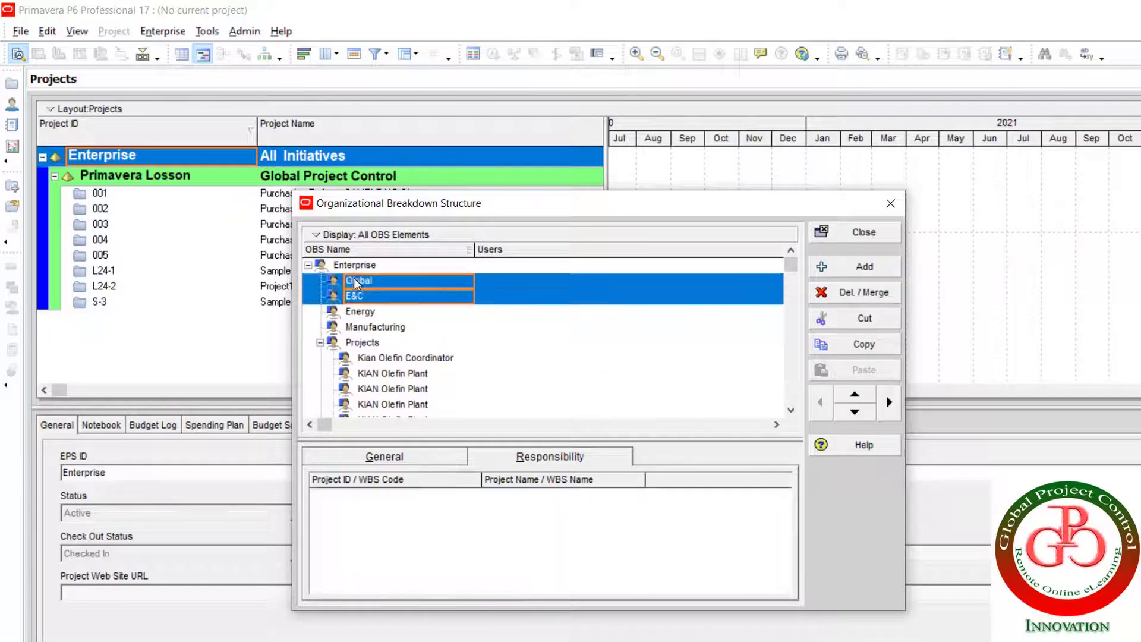
left_click(848, 232)
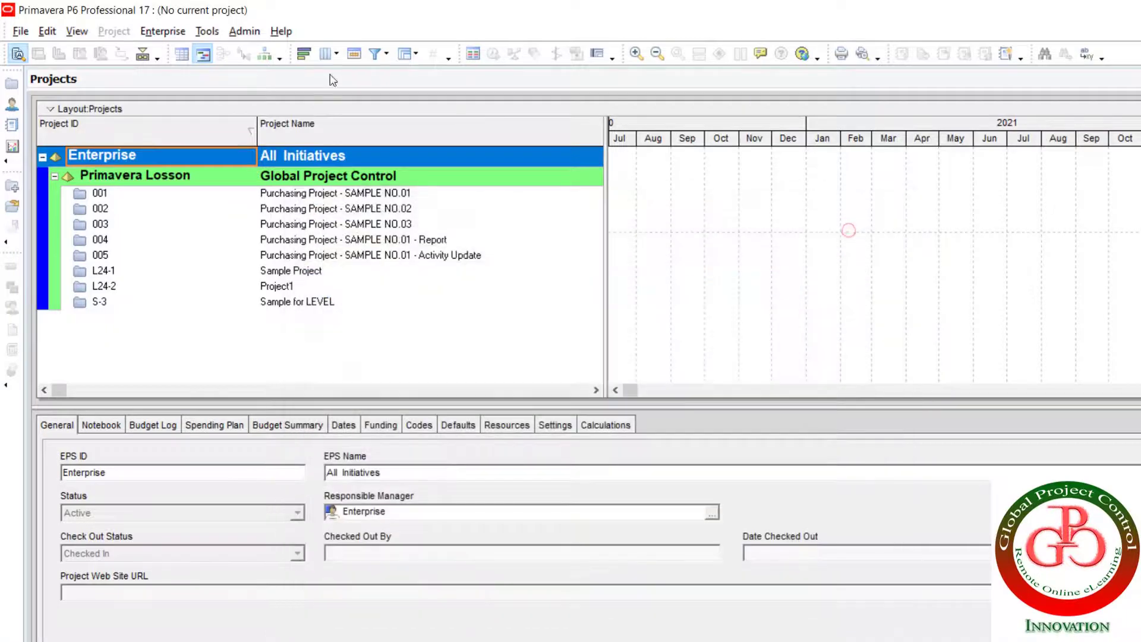
left_click(174, 32)
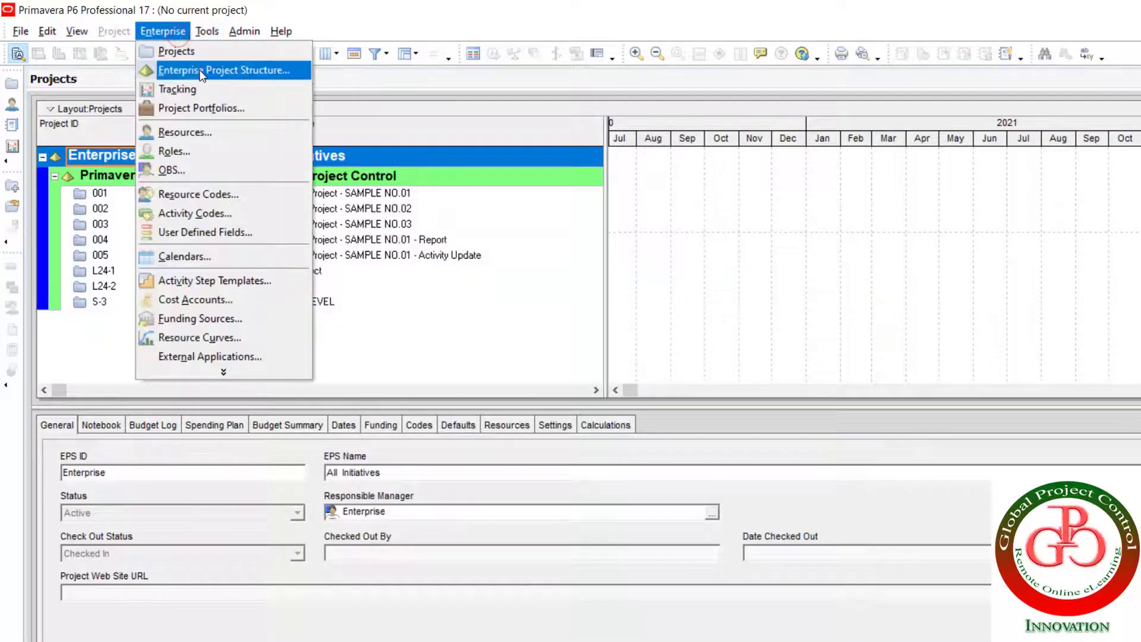
left_click(223, 70)
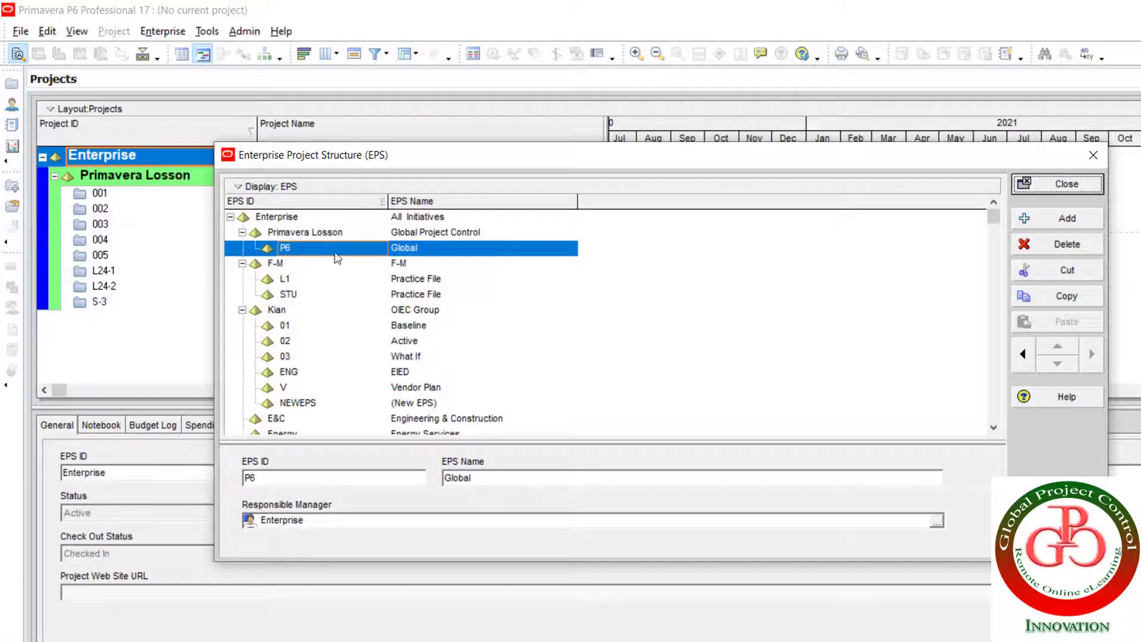
left_click(937, 523)
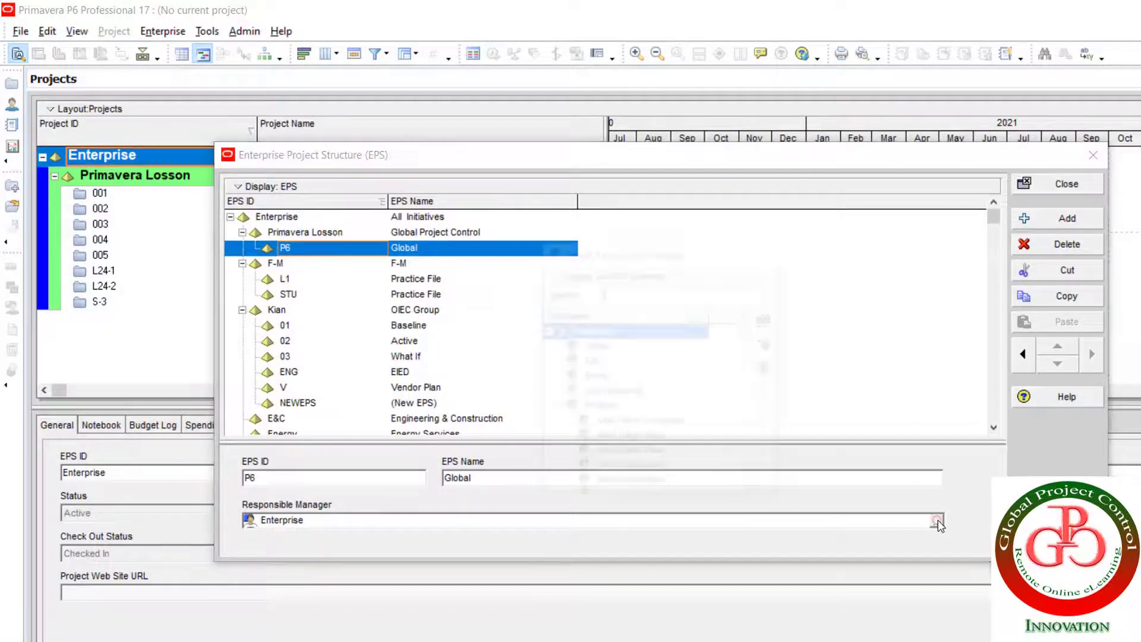
left_click(597, 350)
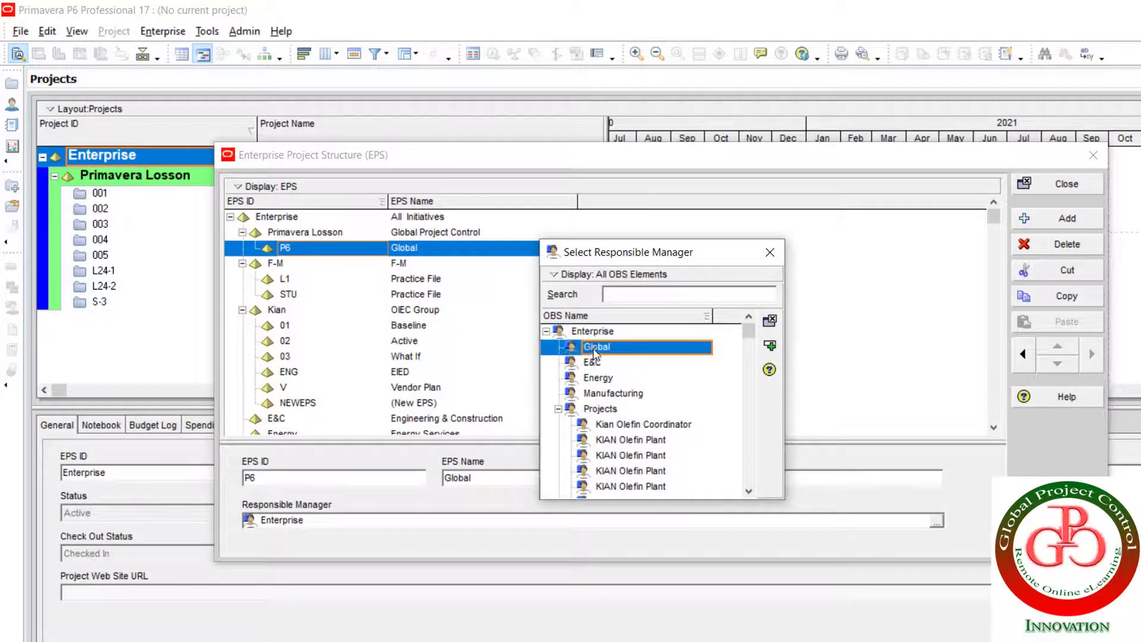
left_click(771, 344)
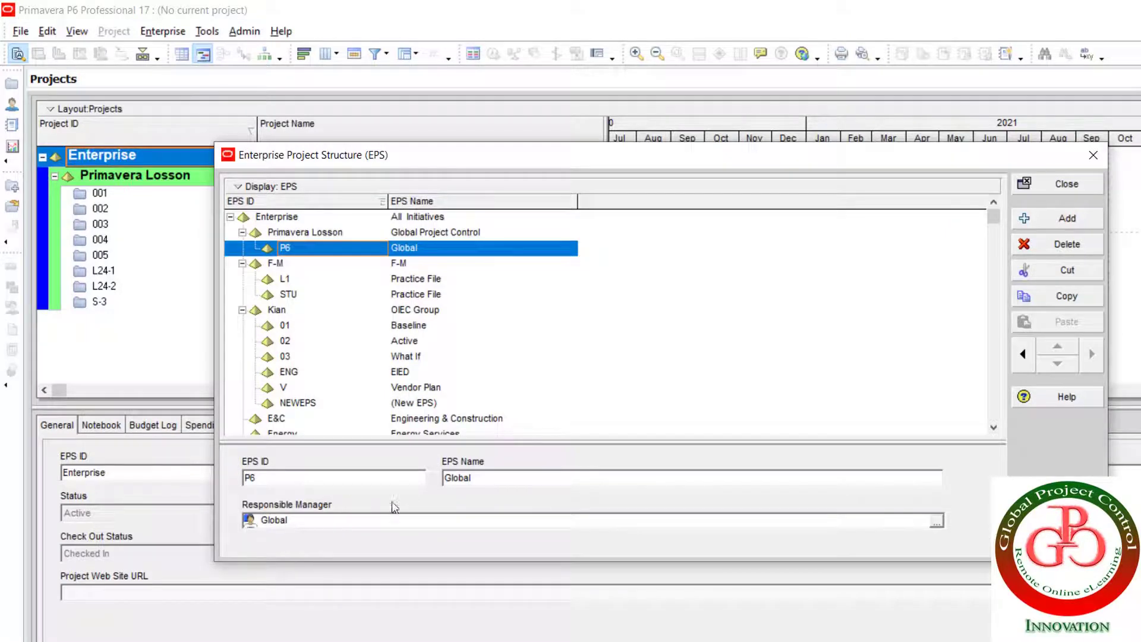
left_click(1056, 184)
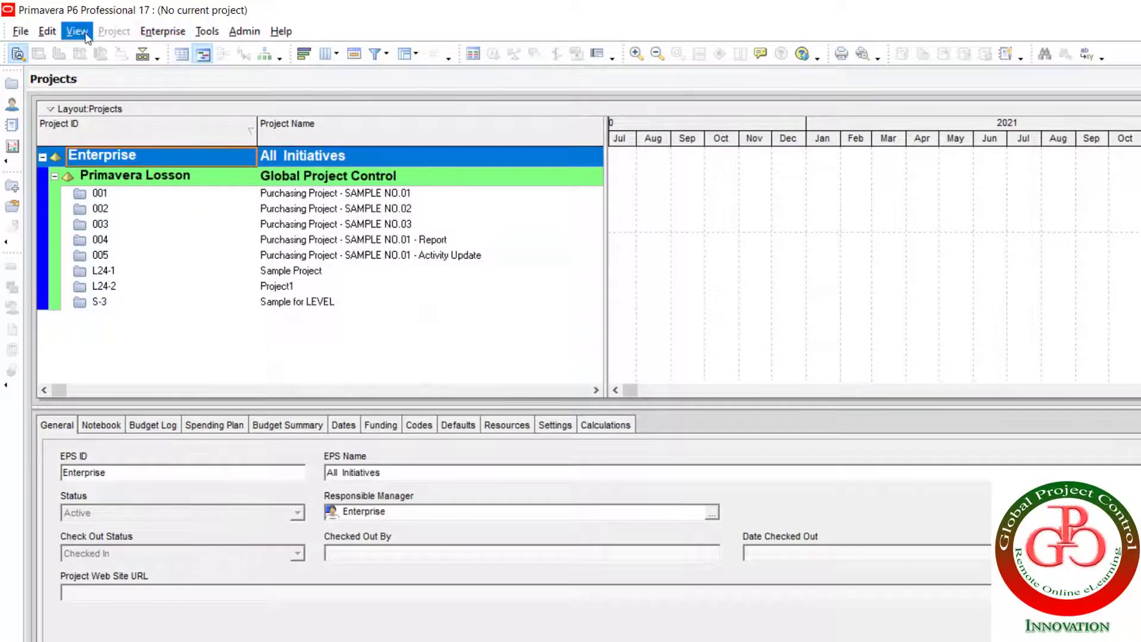
Check which projects and EPS nodes the Global OBS element is responsible for in the Organizational Breakdown Structure.
left_click(154, 36)
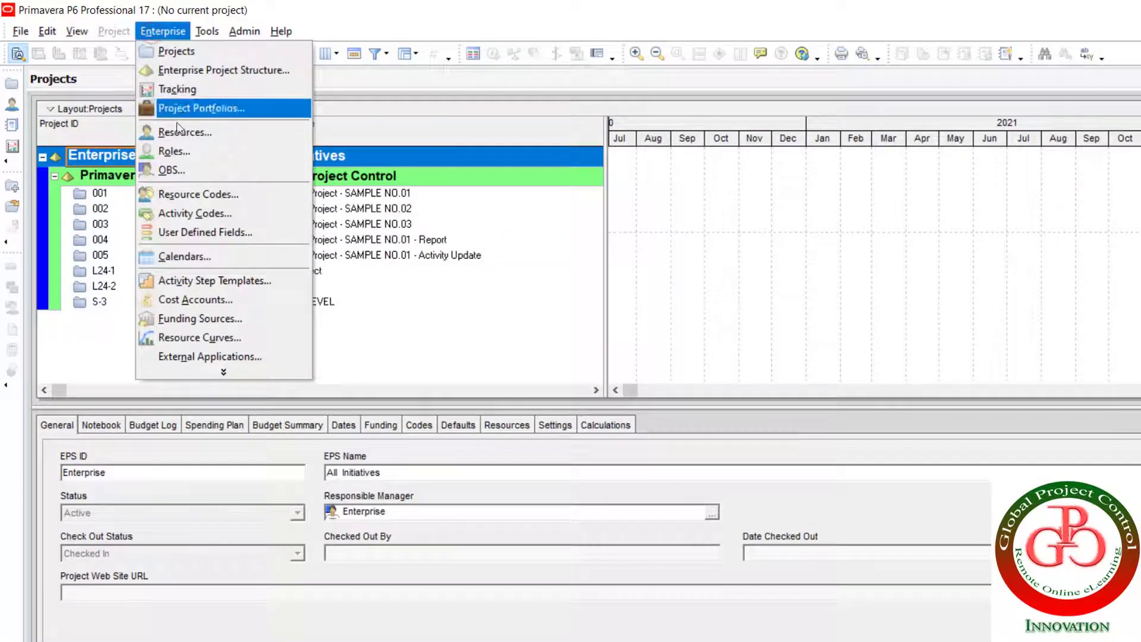
left_click(180, 171)
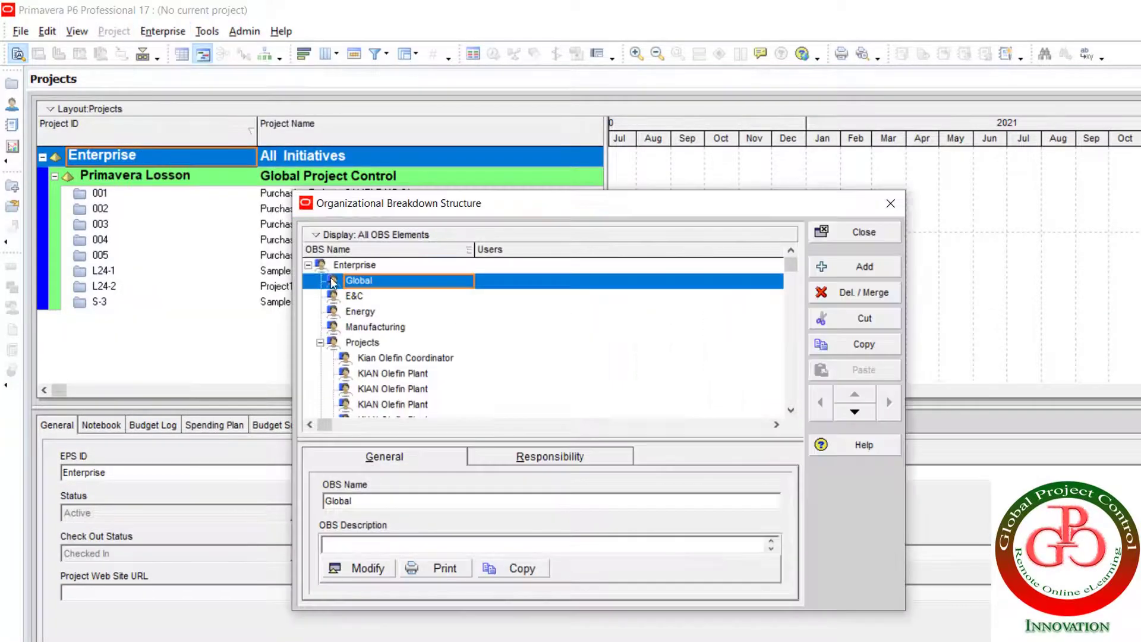
left_click(529, 458)
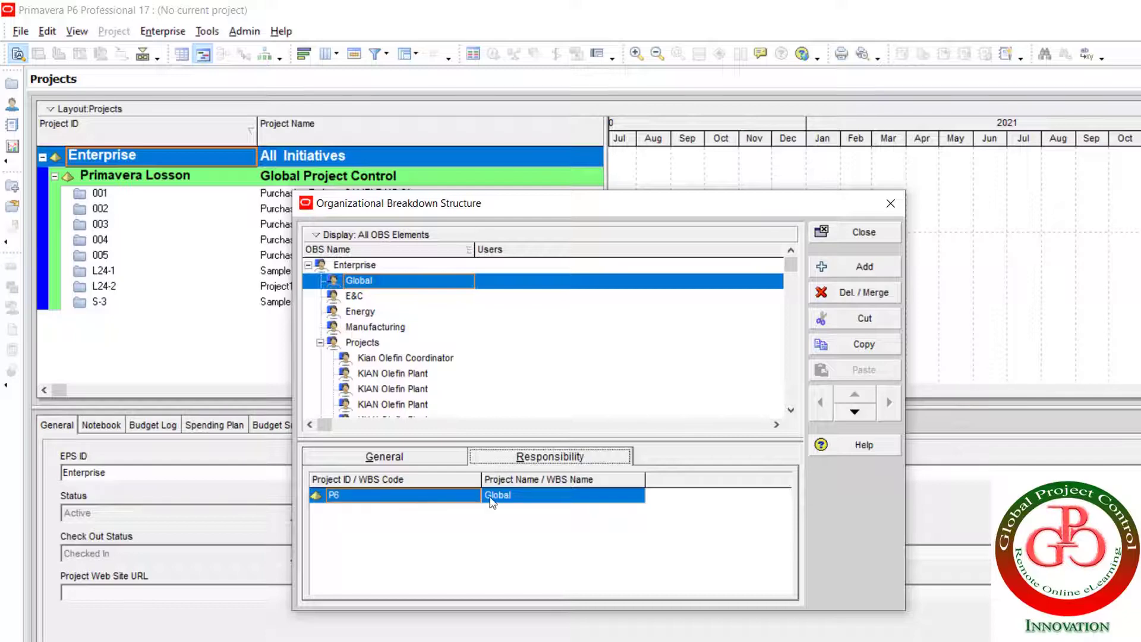
left_click(451, 506)
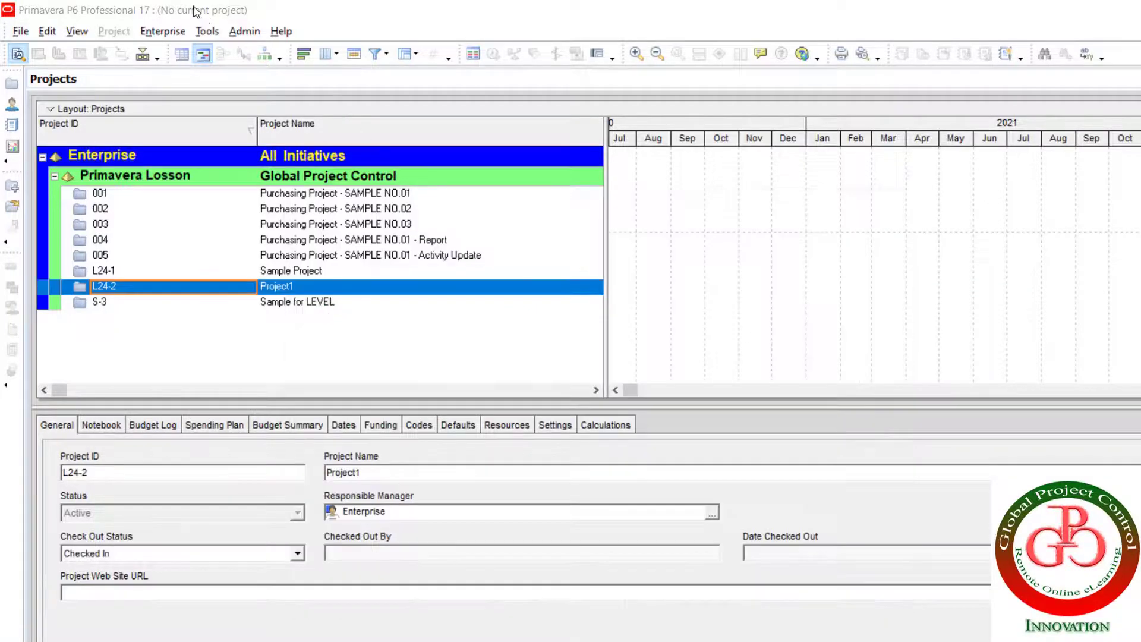
Review the responsibility assignments of the Enterprise and Global OBS elements and leave the Organizational Breakdown Structure.
left_click(207, 31)
mouse_move(148, 31)
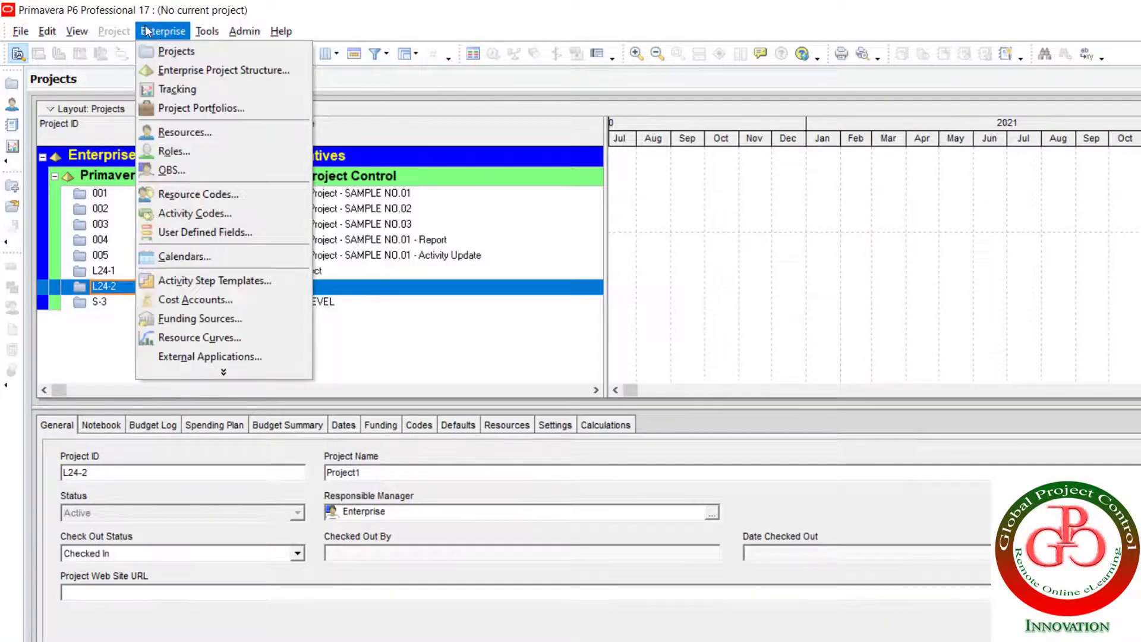
left_click(179, 169)
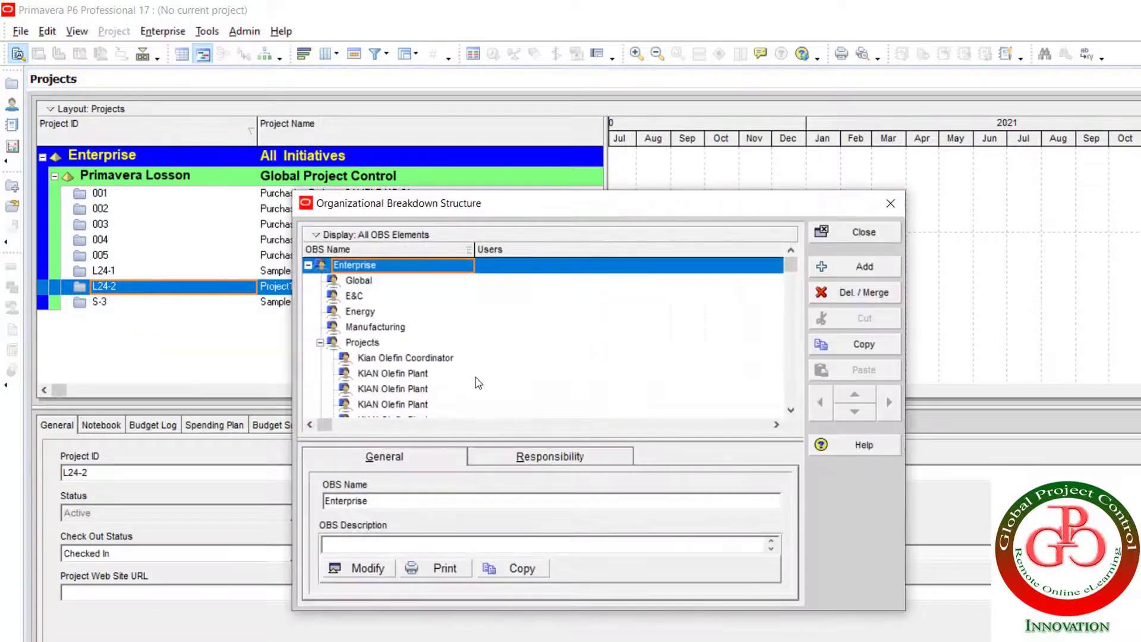
left_click(550, 455)
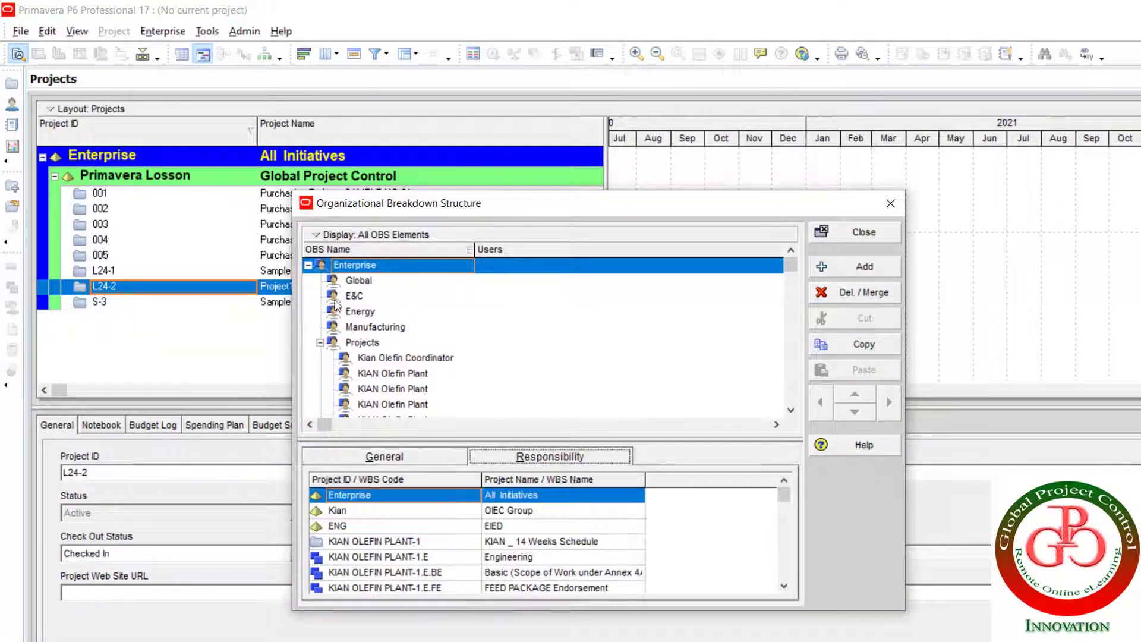
left_click(357, 282)
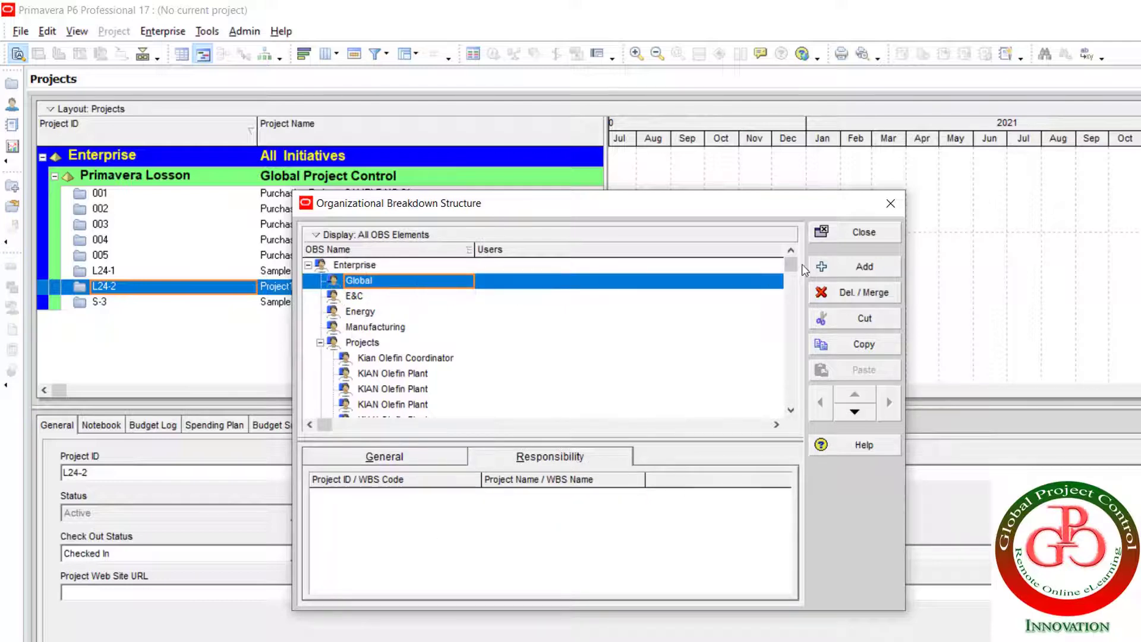
left_click(857, 236)
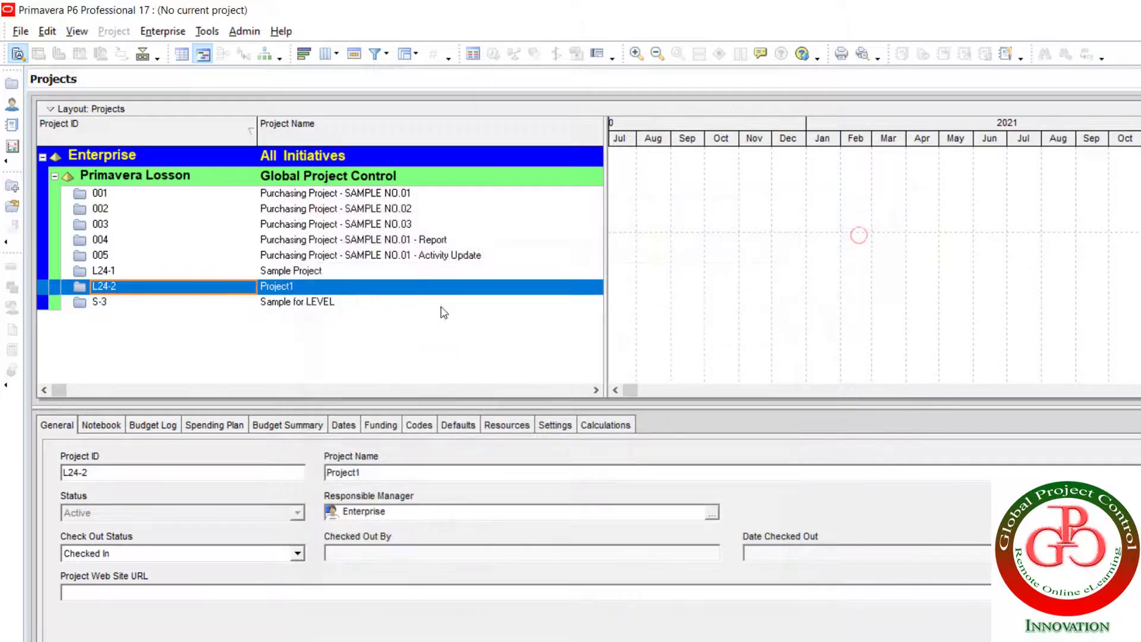
Open project S-3 (Sample for LEVEL) and assign the Global OBS element as its responsible manager.
left_click(128, 304)
right_click(131, 305)
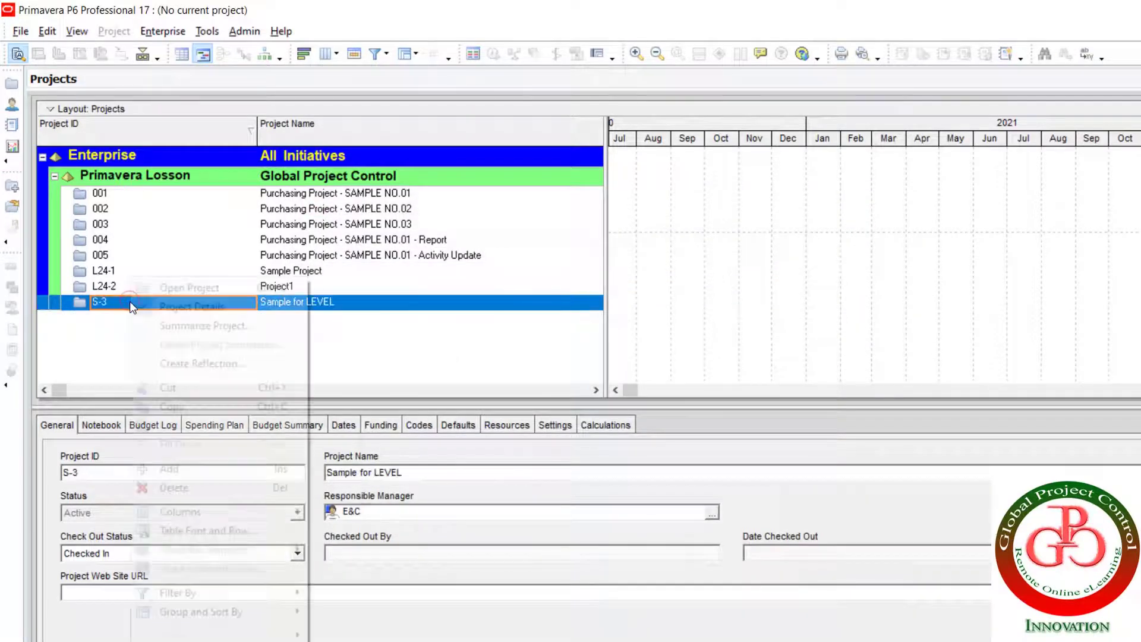
left_click(172, 288)
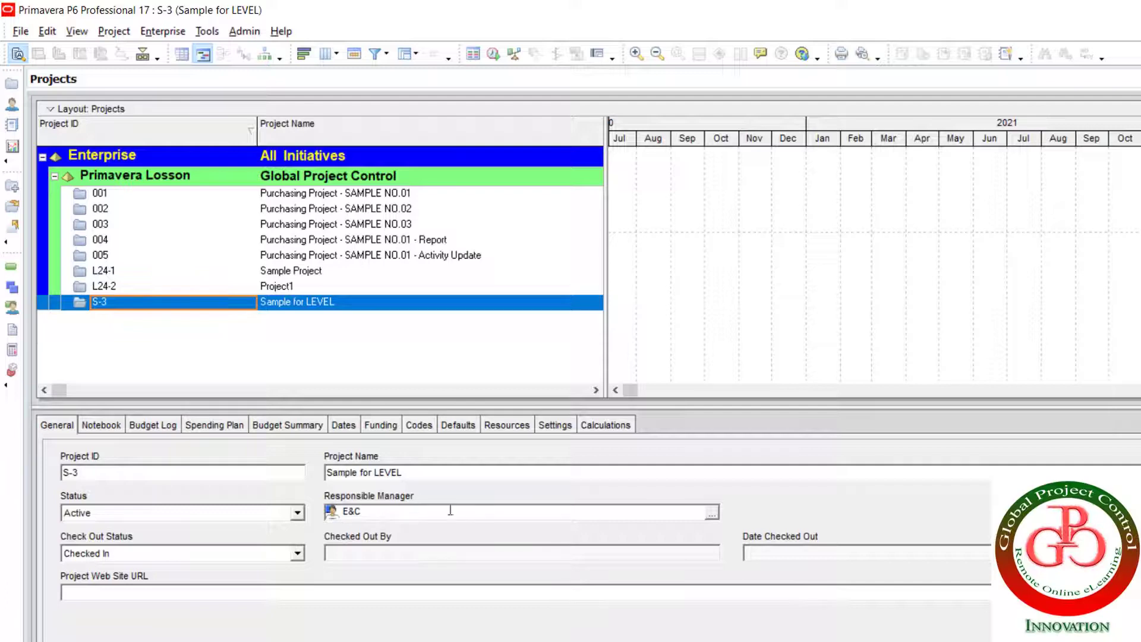
left_click(711, 513)
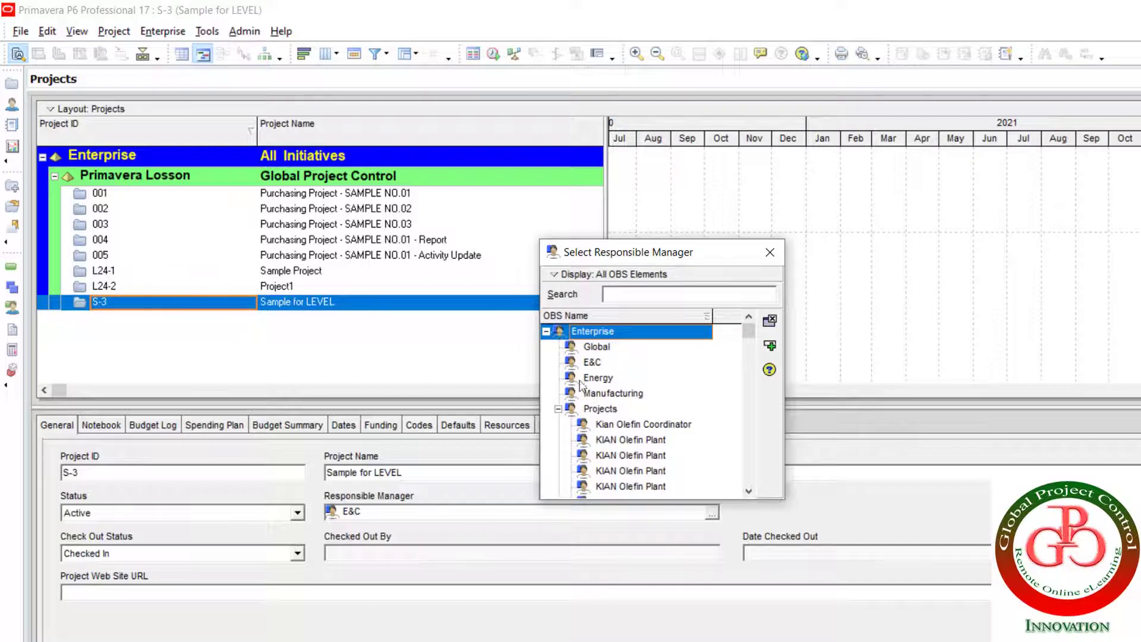
left_click(598, 347)
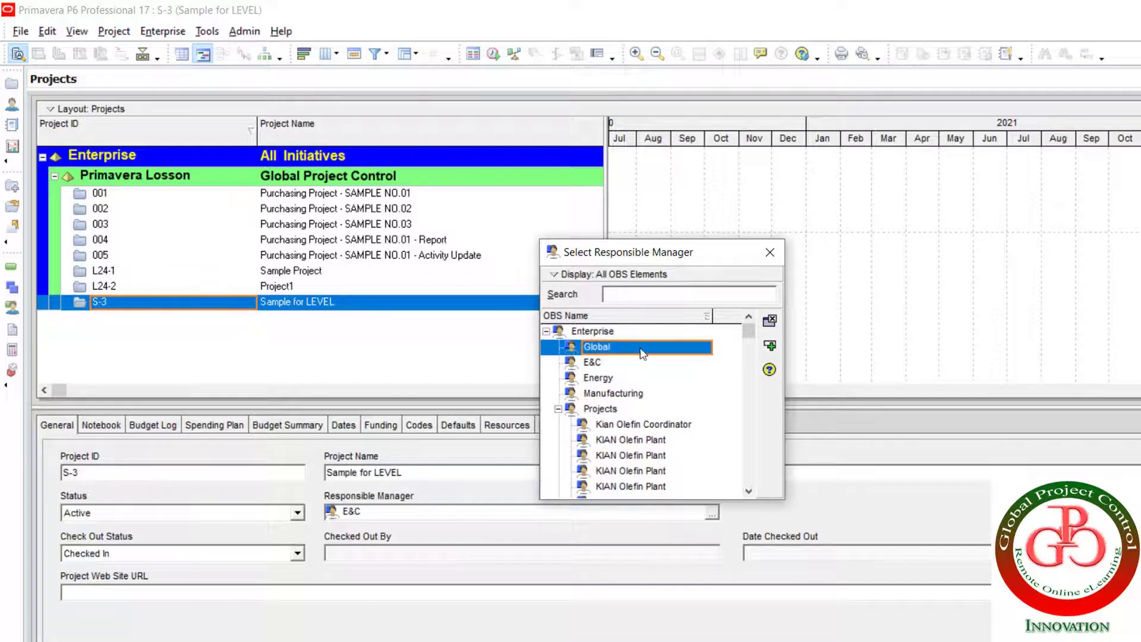
left_click(771, 346)
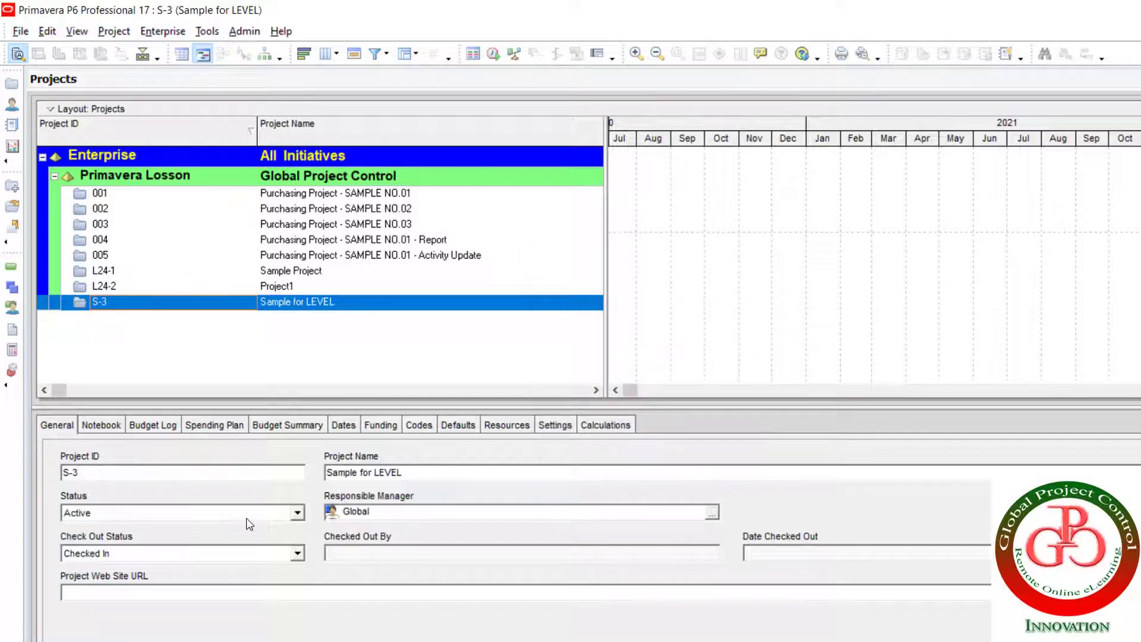
View the responsibility assignments and general details of the Global OBS element and close the Organizational Breakdown Structure.
left_click(162, 31)
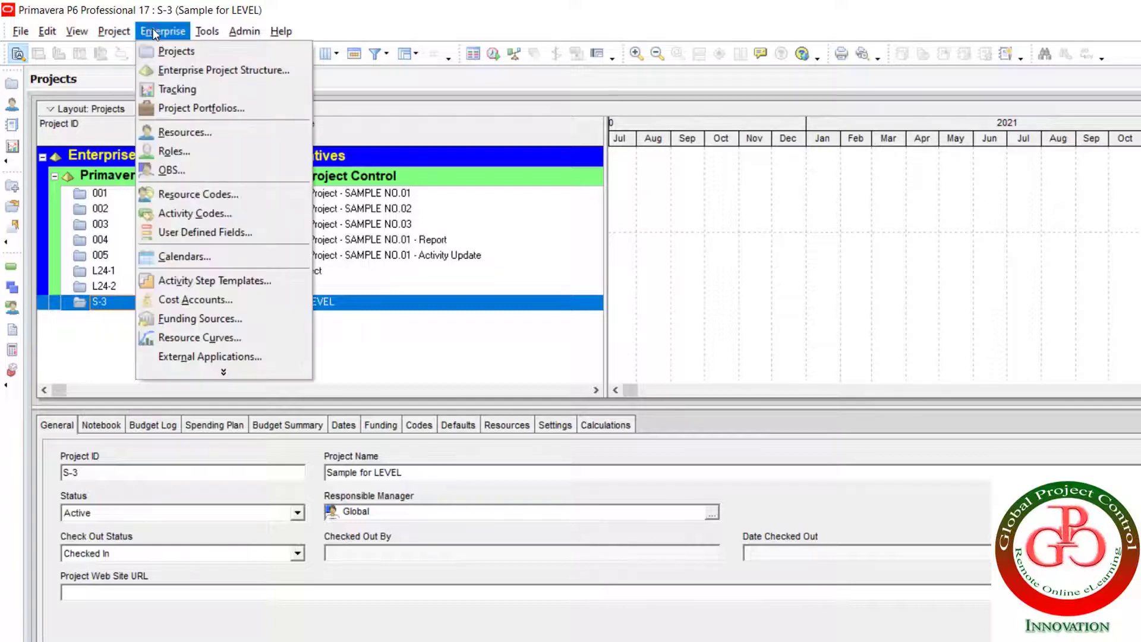
left_click(178, 169)
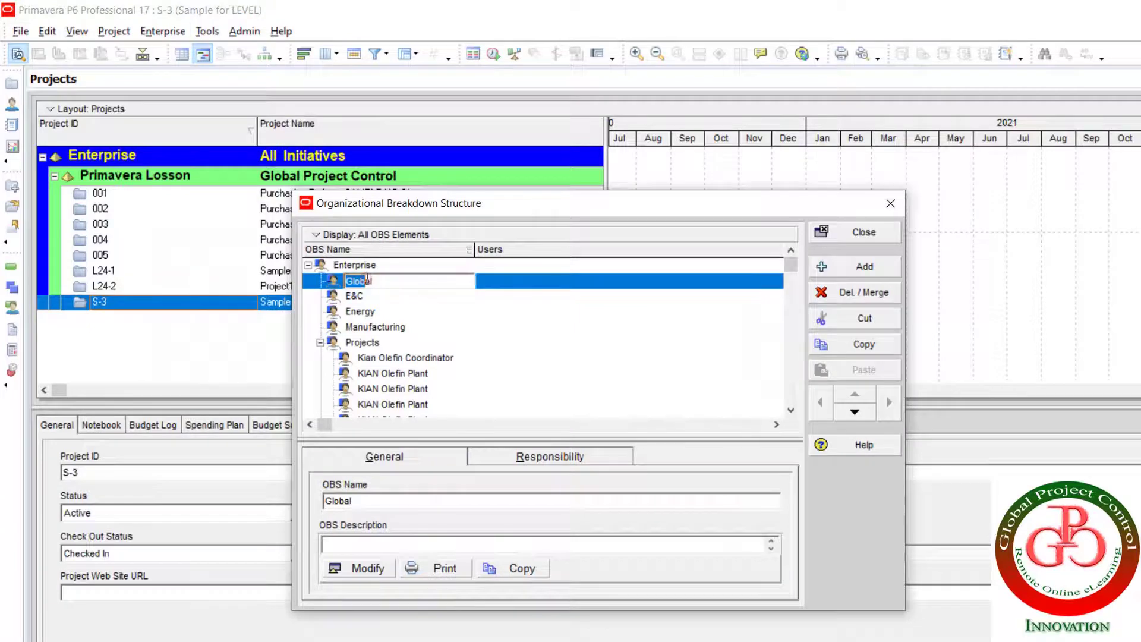
left_click(507, 288)
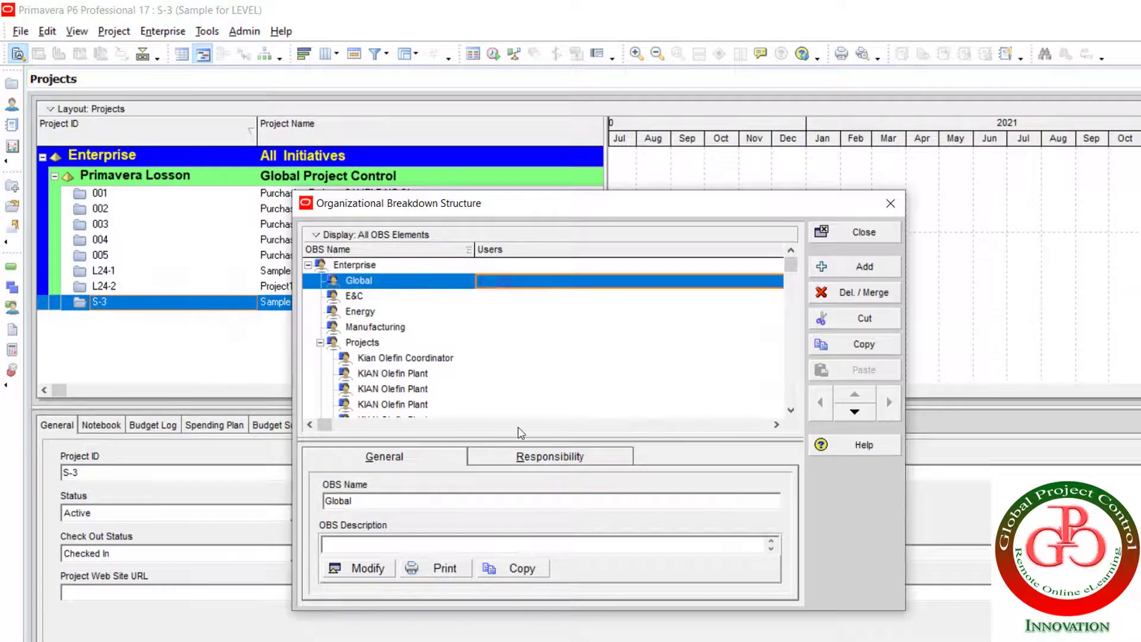
left_click(507, 457)
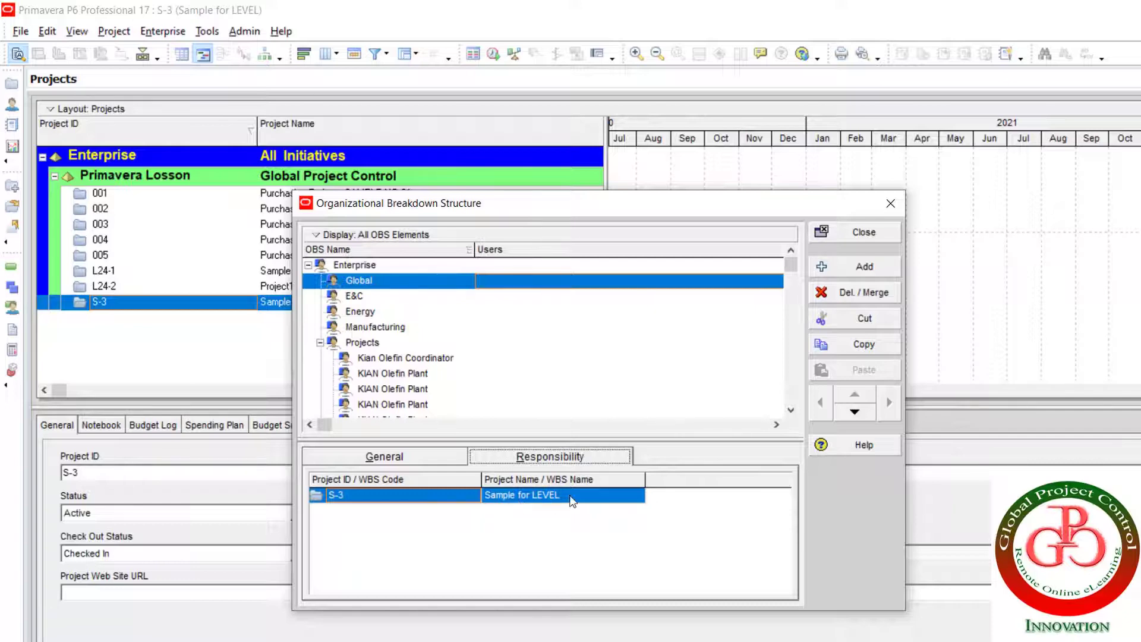
left_click(862, 237)
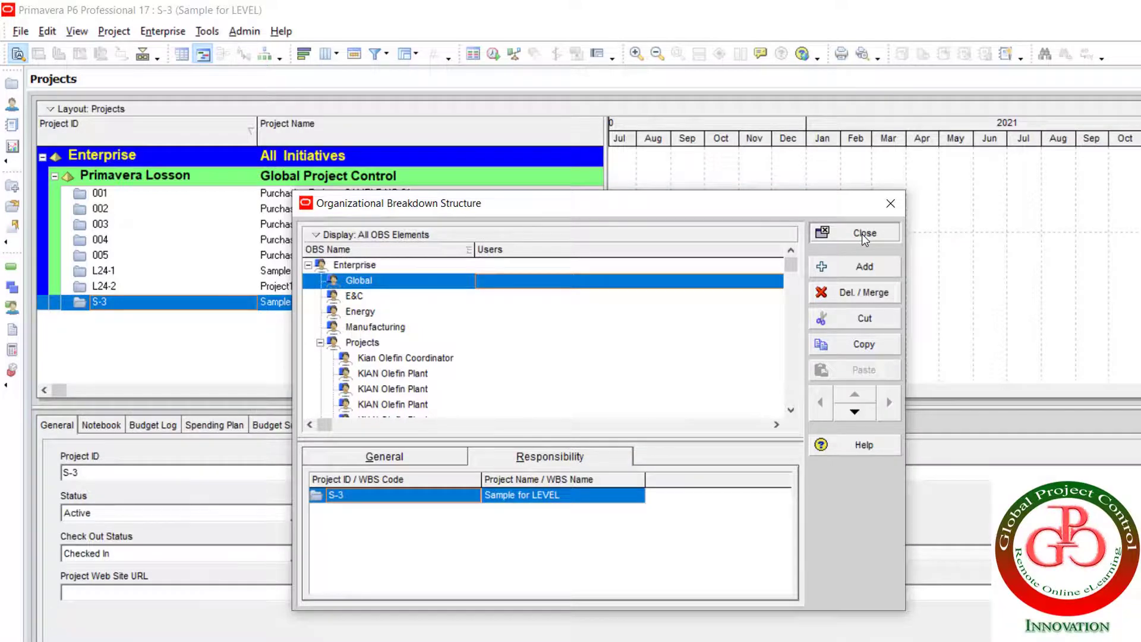
left_click(387, 458)
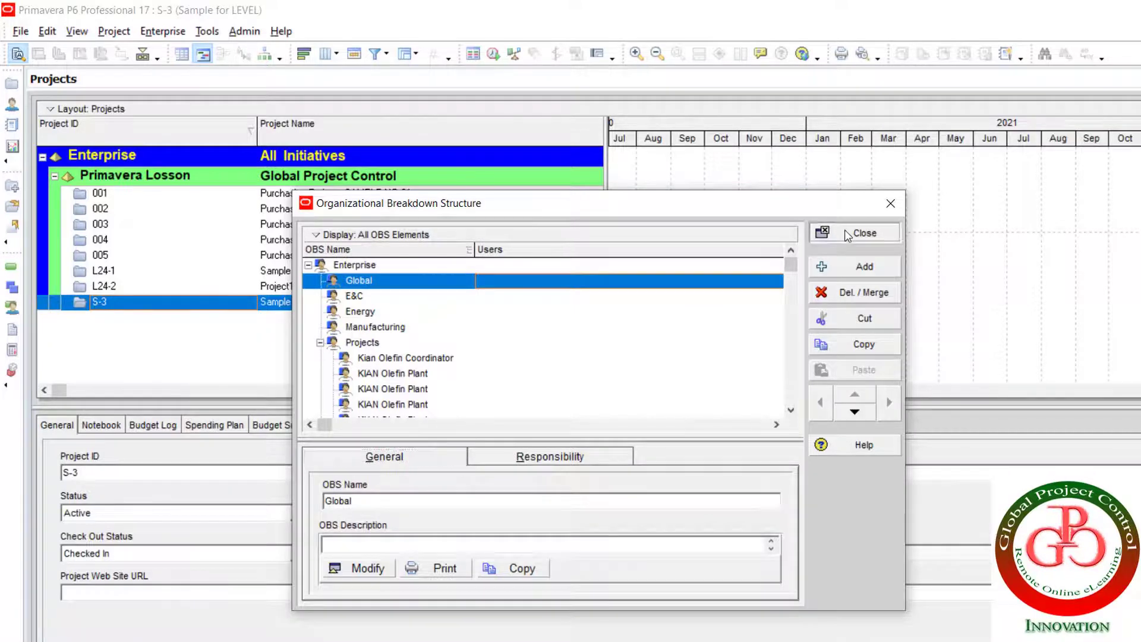
left_click(855, 233)
Set the responsible manager of the P6 node under Primavera Losson to Global in the Enterprise Project Structure.
left_click(162, 31)
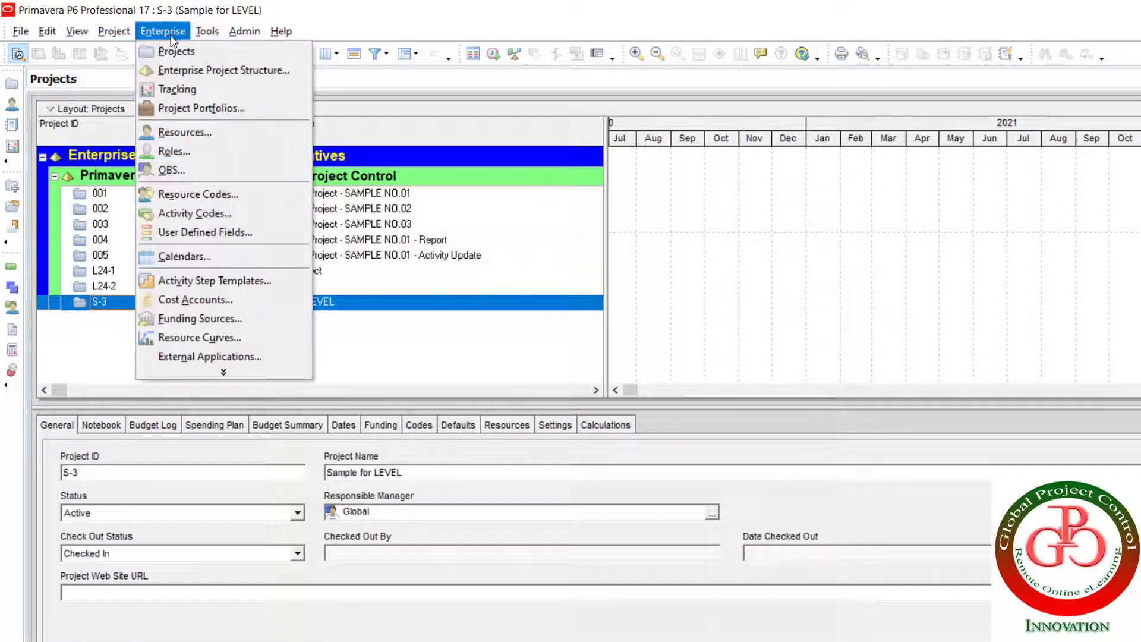
left_click(187, 71)
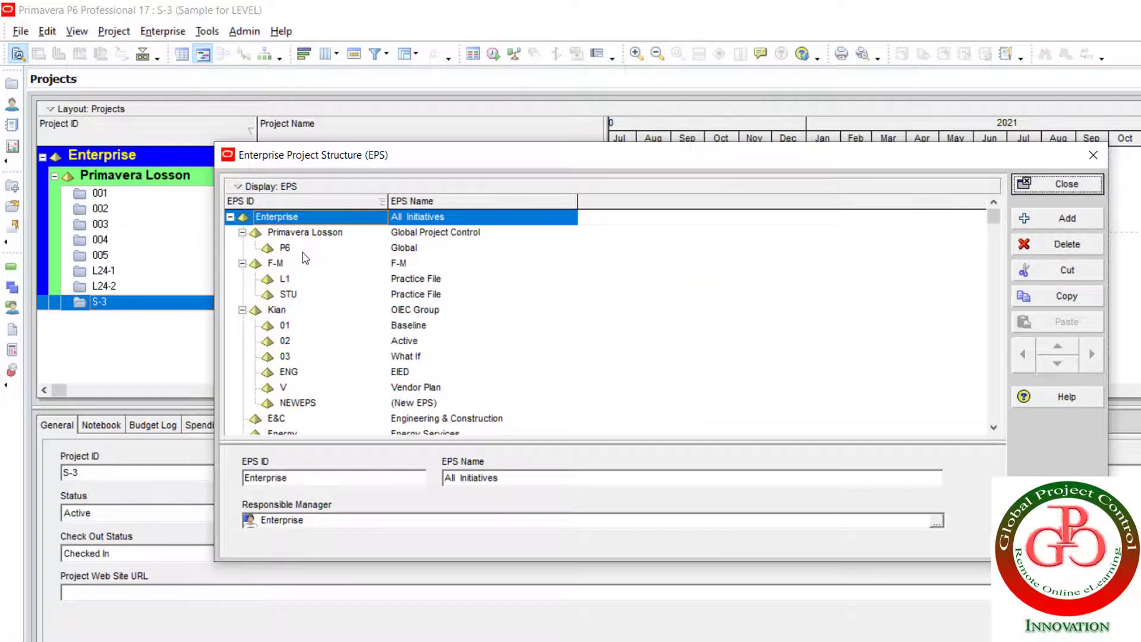
left_click(302, 252)
left_click(936, 522)
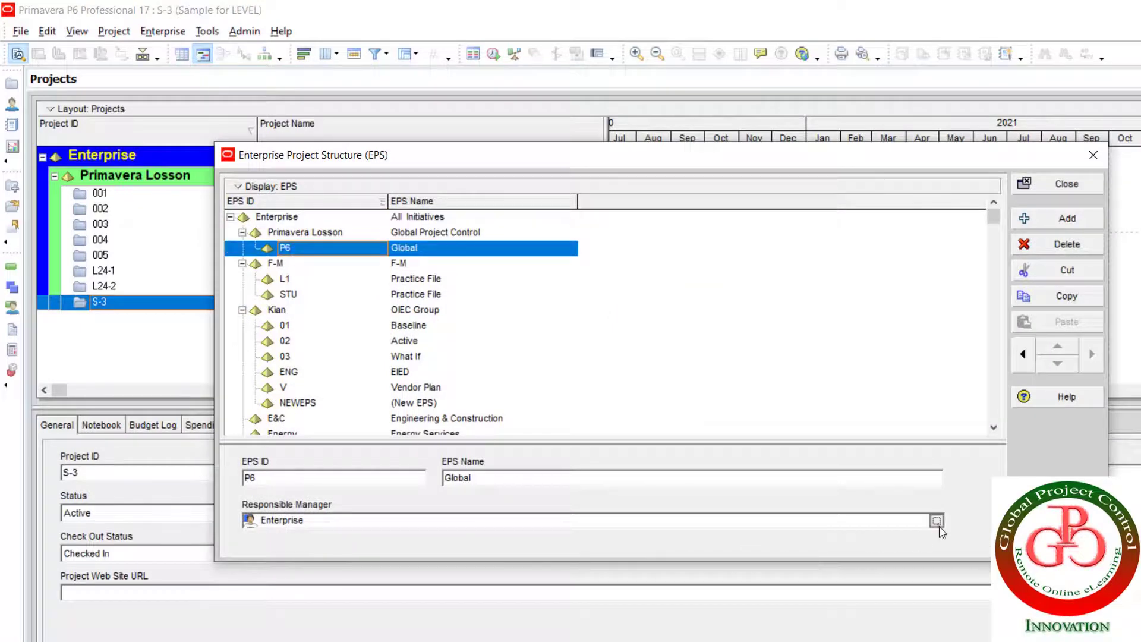
left_click(597, 350)
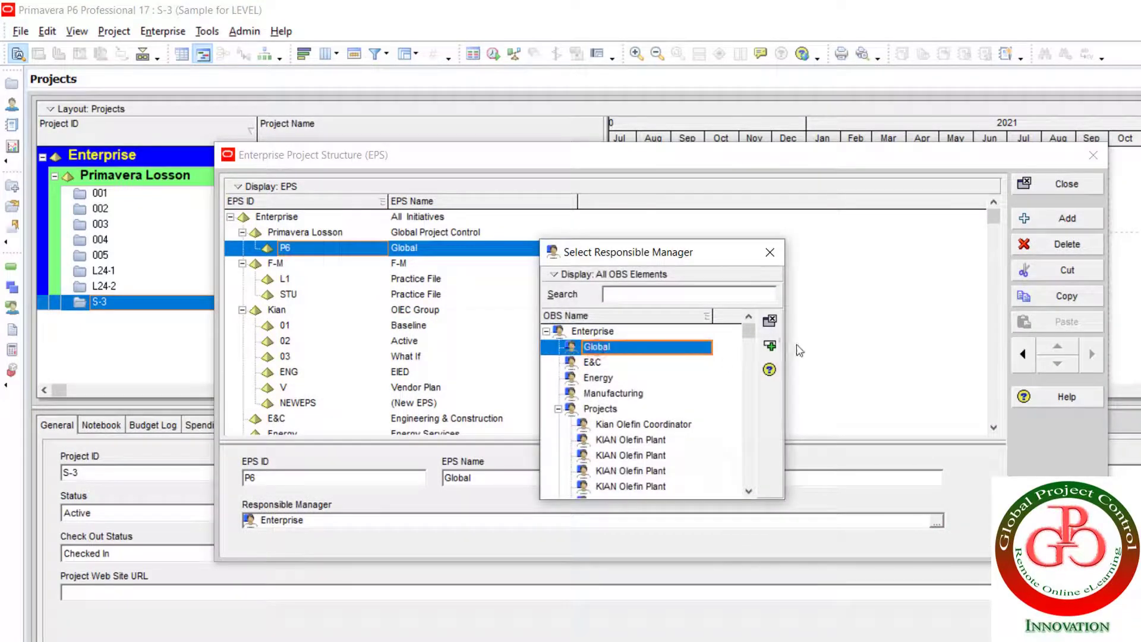
left_click(770, 345)
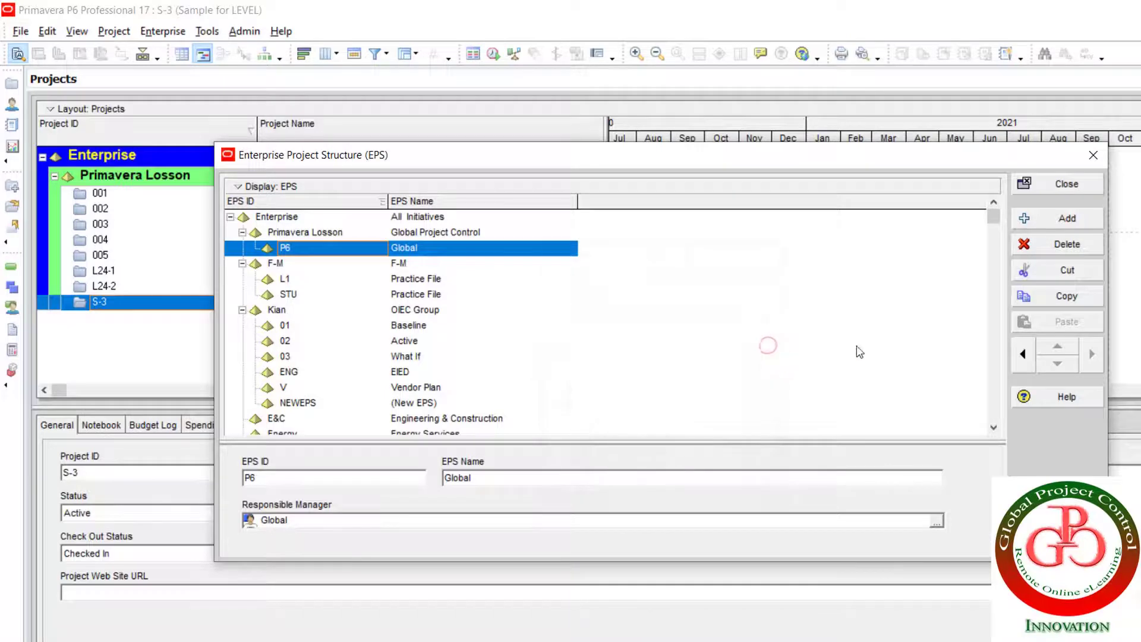
left_click(1076, 185)
Examine the S-3 and P6 responsibility entries of the Global OBS element and close the Organizational Breakdown Structure.
left_click(123, 26)
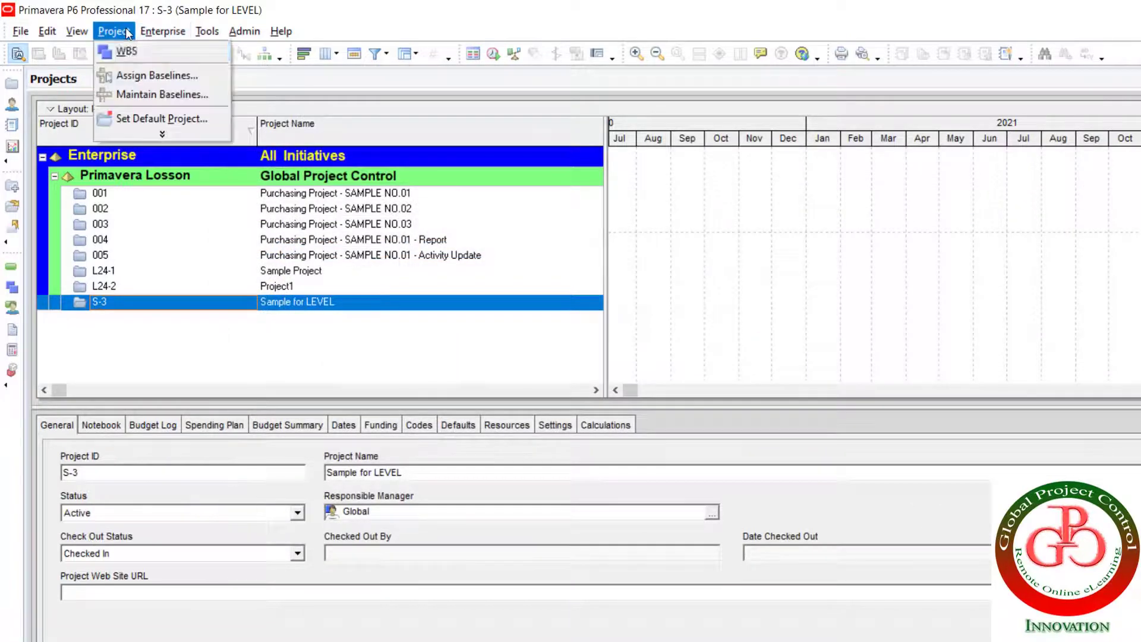
mouse_move(162, 31)
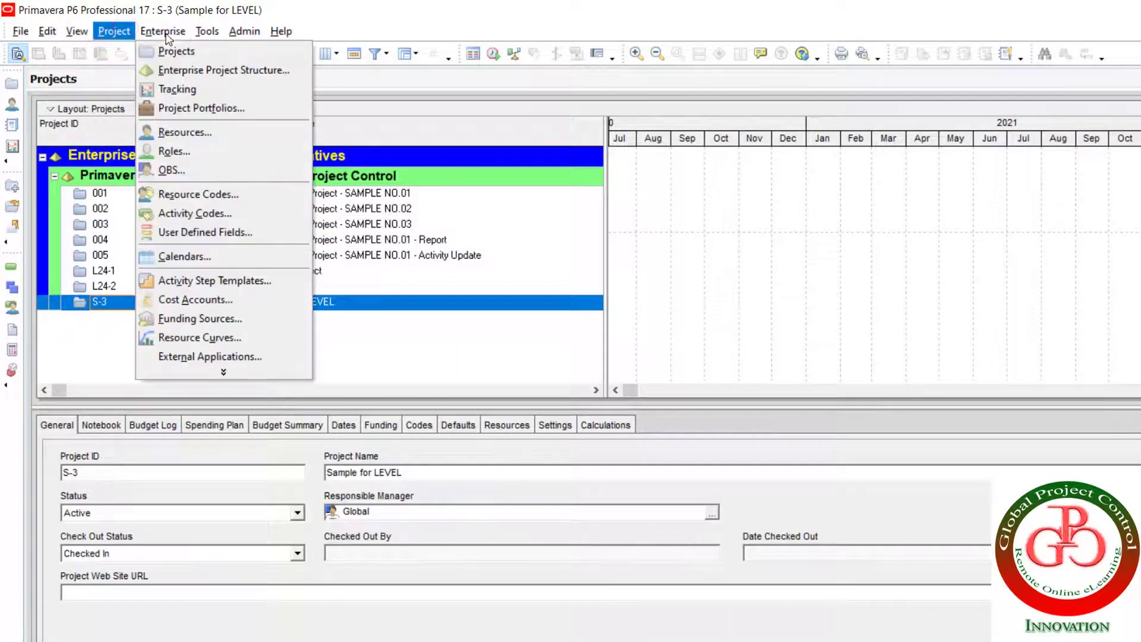
left_click(195, 169)
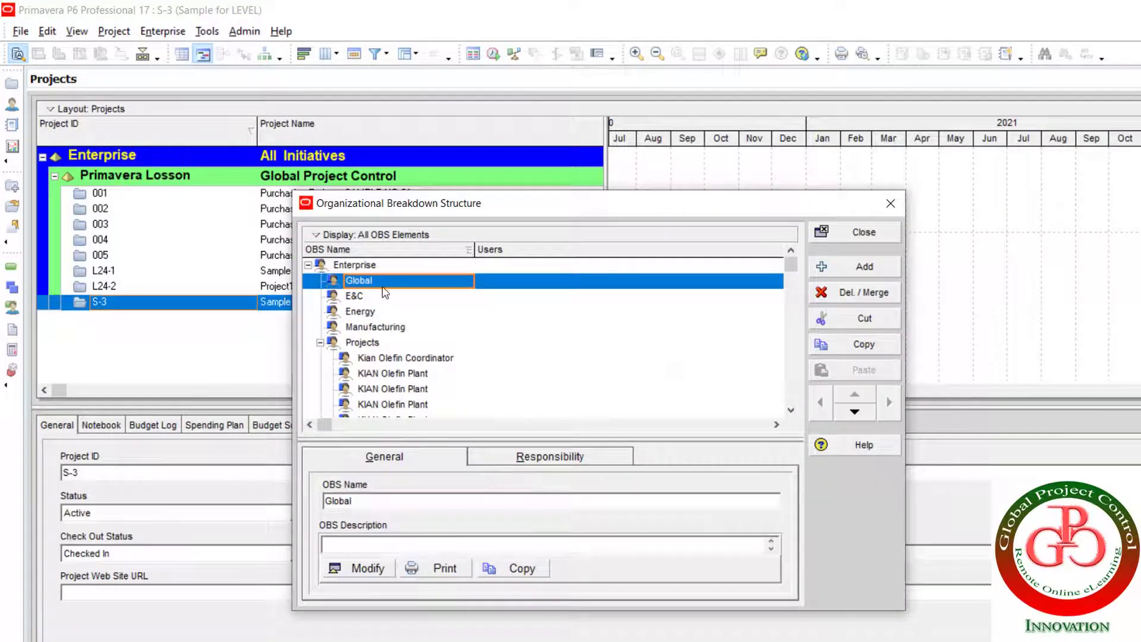
left_click(526, 451)
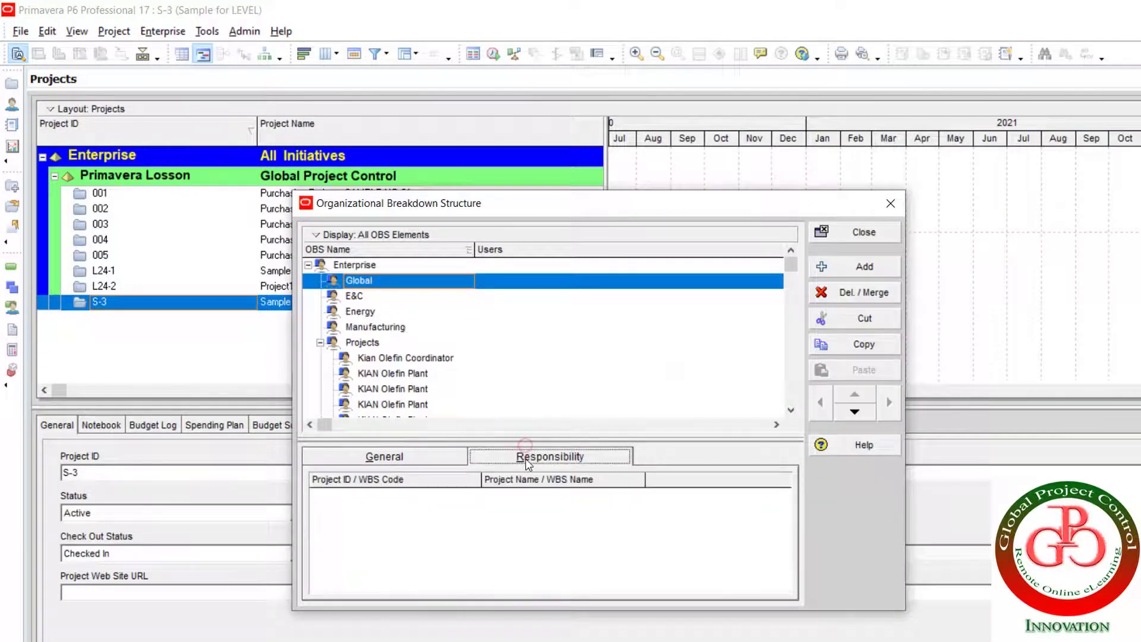
left_click(362, 511)
left_click(364, 495)
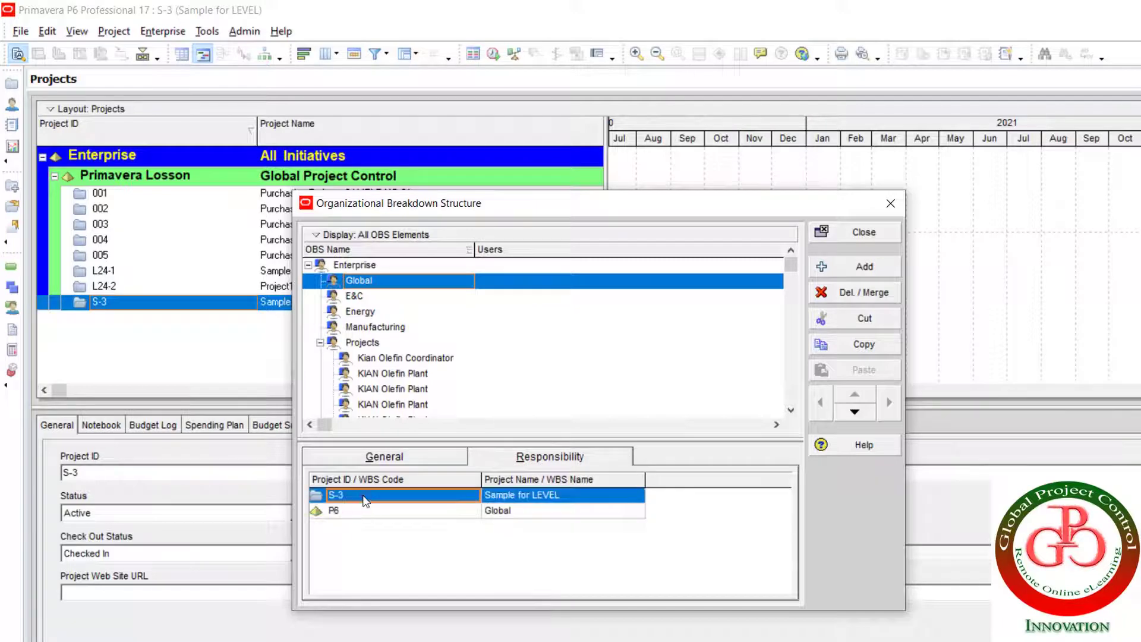
left_click(366, 511)
left_click(360, 494)
left_click(370, 515)
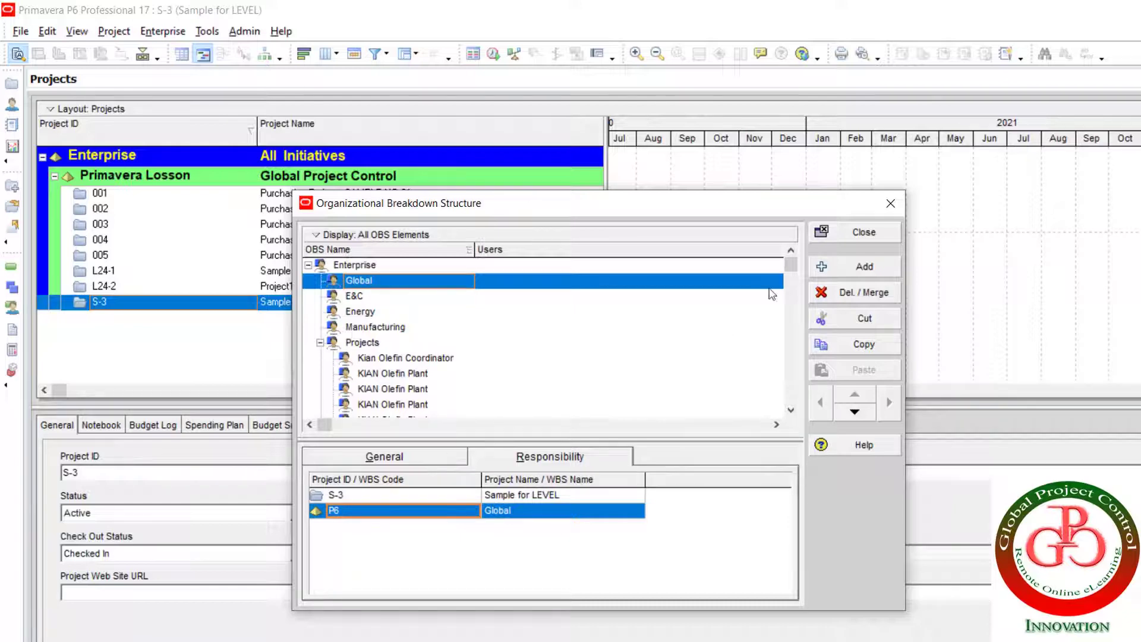
left_click(841, 238)
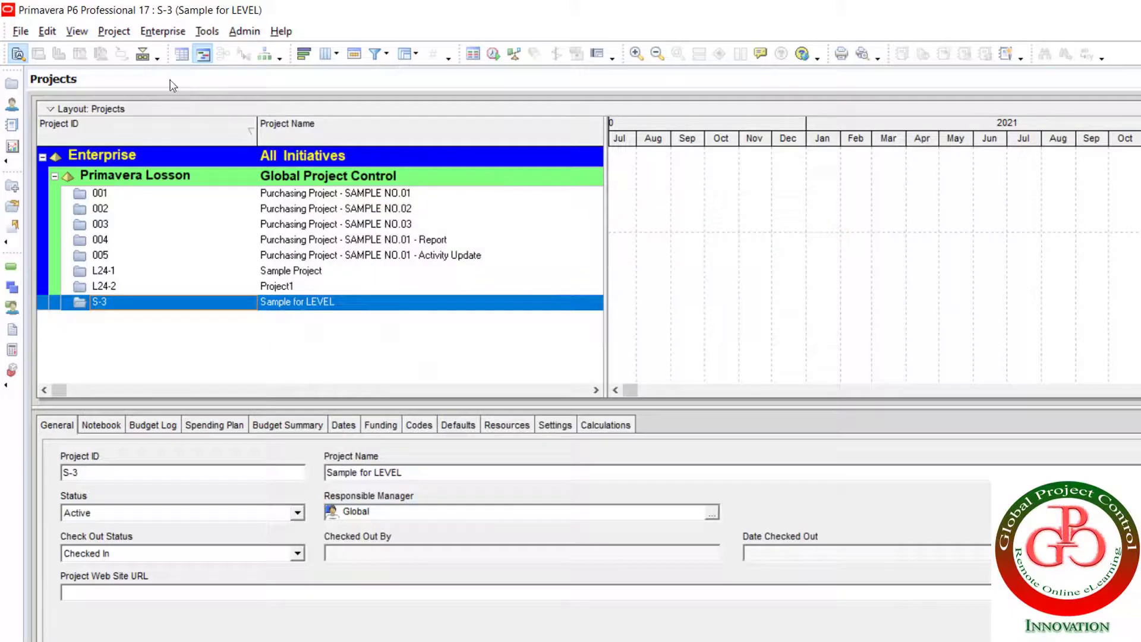
left_click(172, 30)
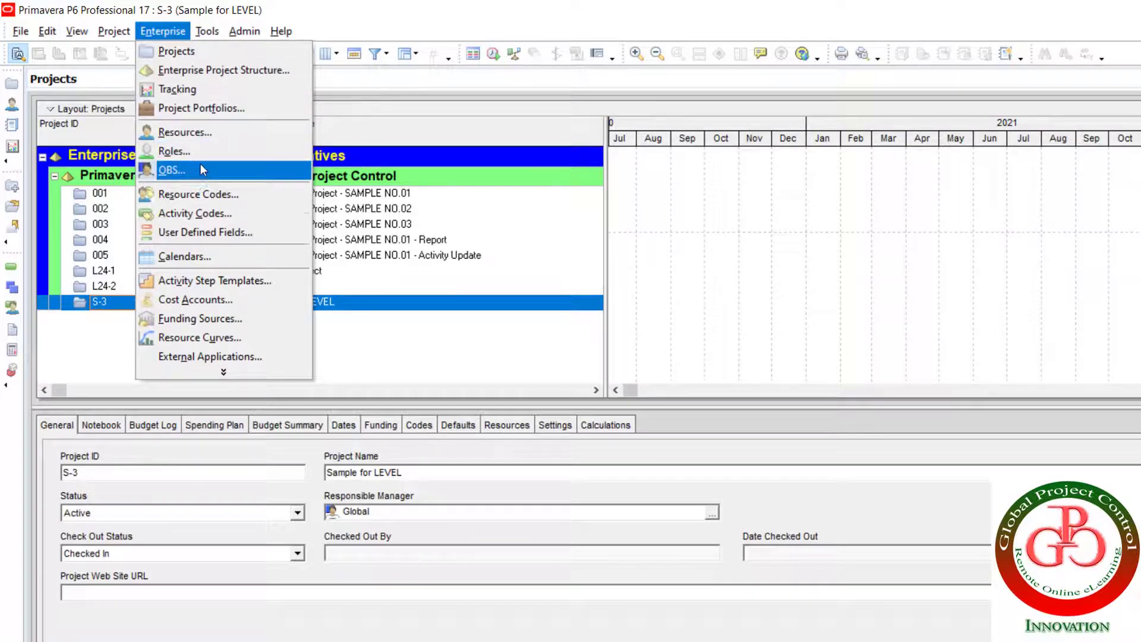
left_click(21, 31)
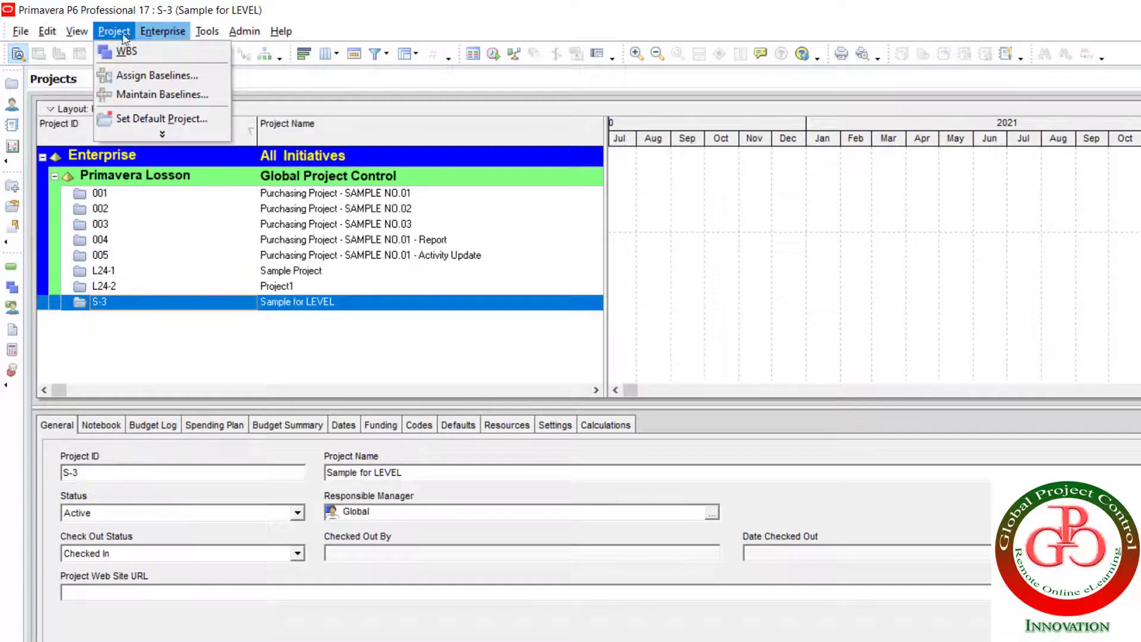
mouse_move(163, 31)
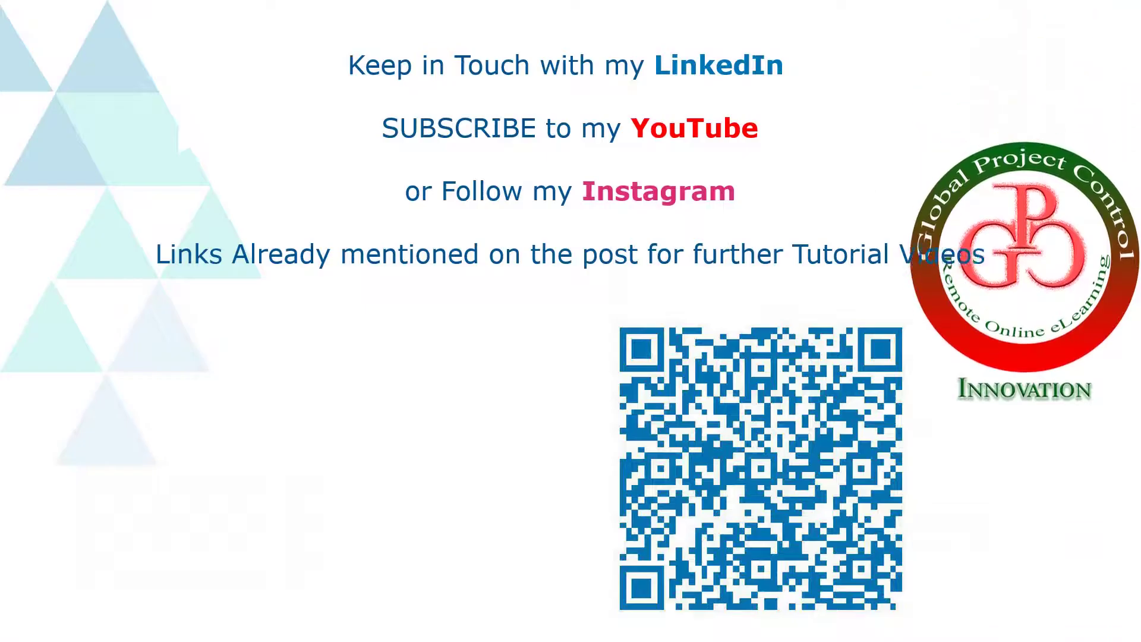